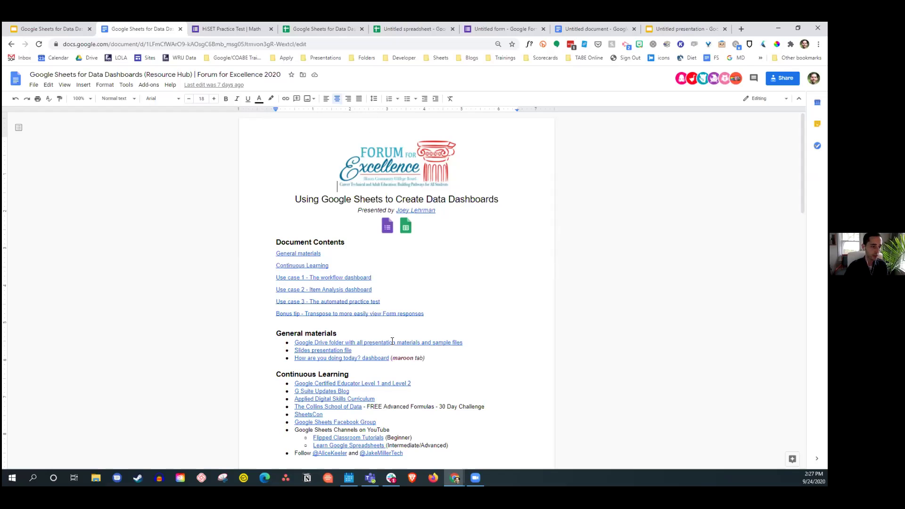
- Open the Coach Workflow Dashboard sheet in the source data spreadsheet and slightly narrow its Week column
click(339, 350)
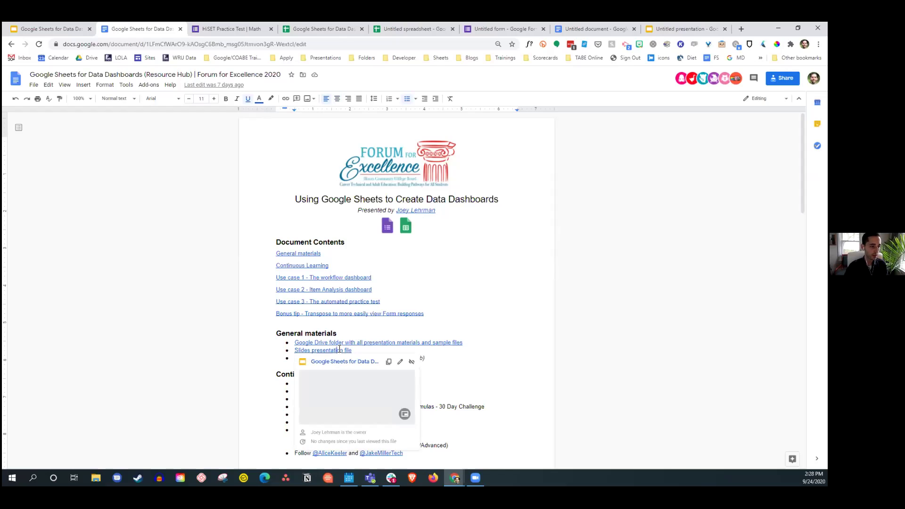
click(349, 278)
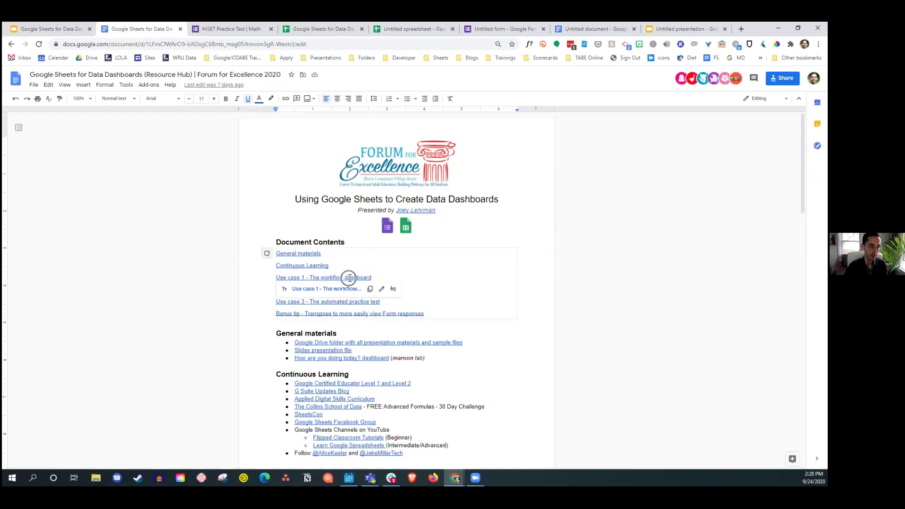
click(331, 28)
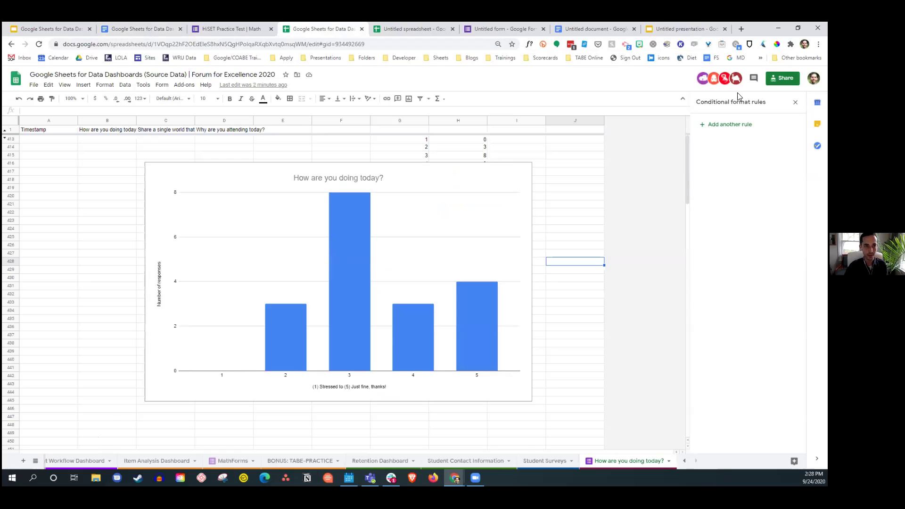
click(685, 462)
click(685, 462)
click(108, 459)
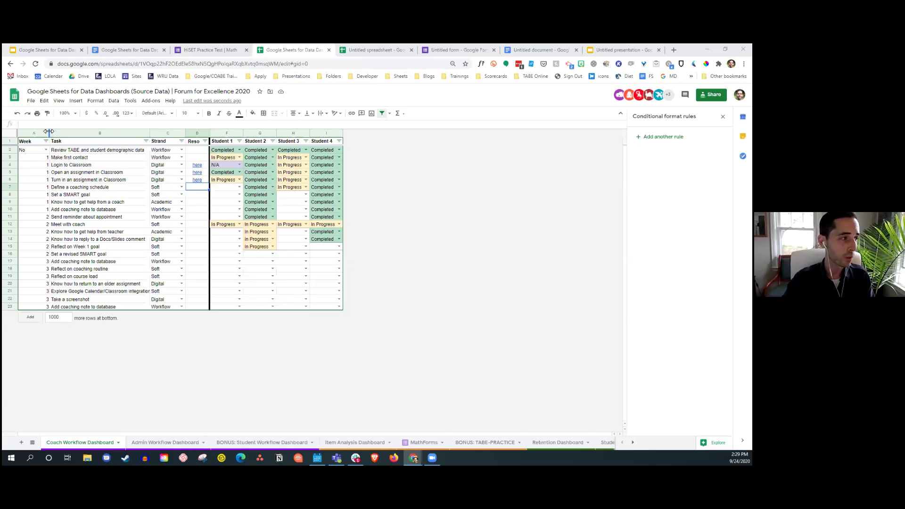
drag(48, 132, 45, 131)
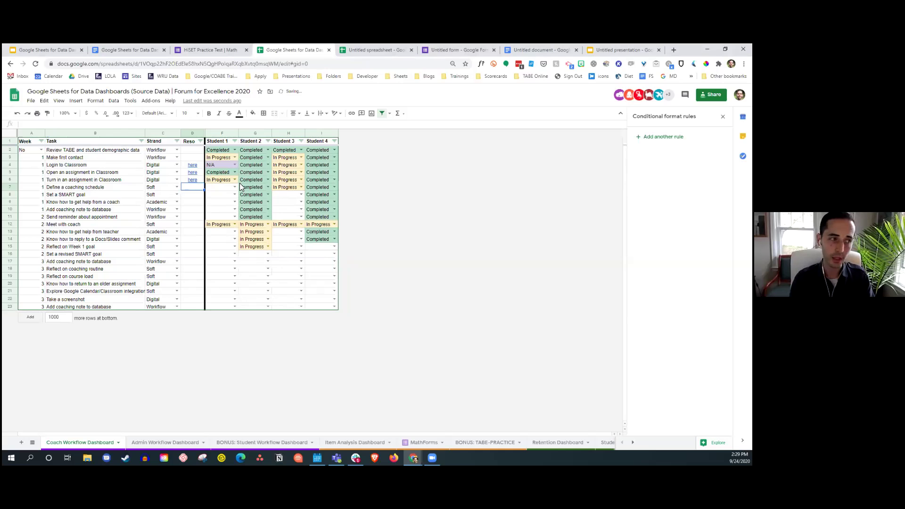
key(ctrl+0)
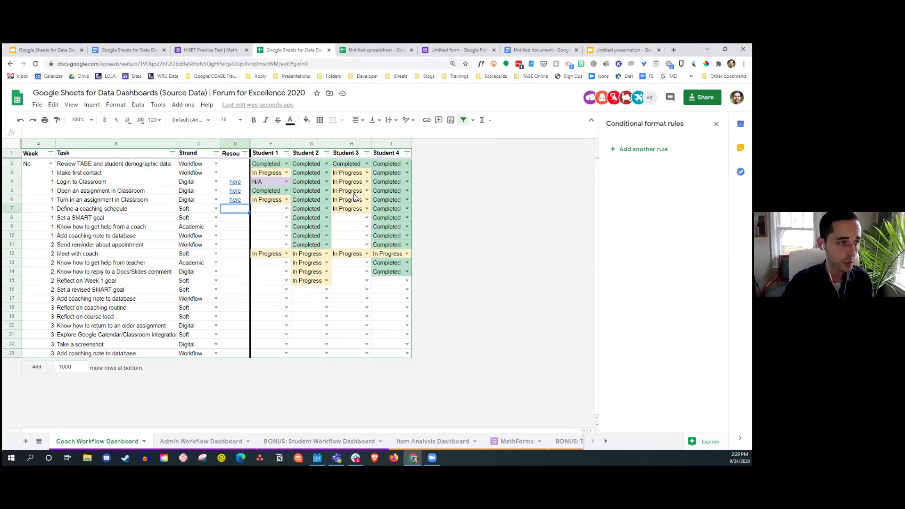
- Examine the dashboard's header row and its week 1 tasks, from Make first contact to Turn in an assignment in Classroom
click(10, 154)
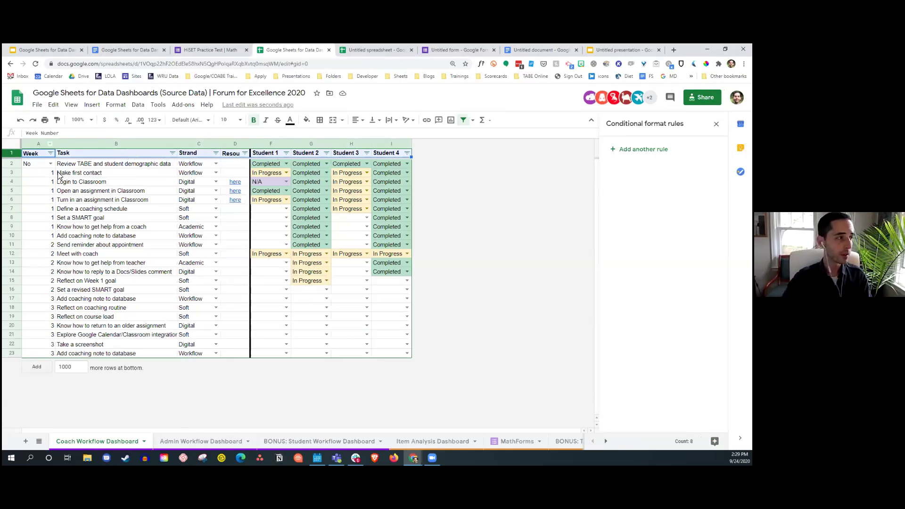
click(36, 174)
click(89, 176)
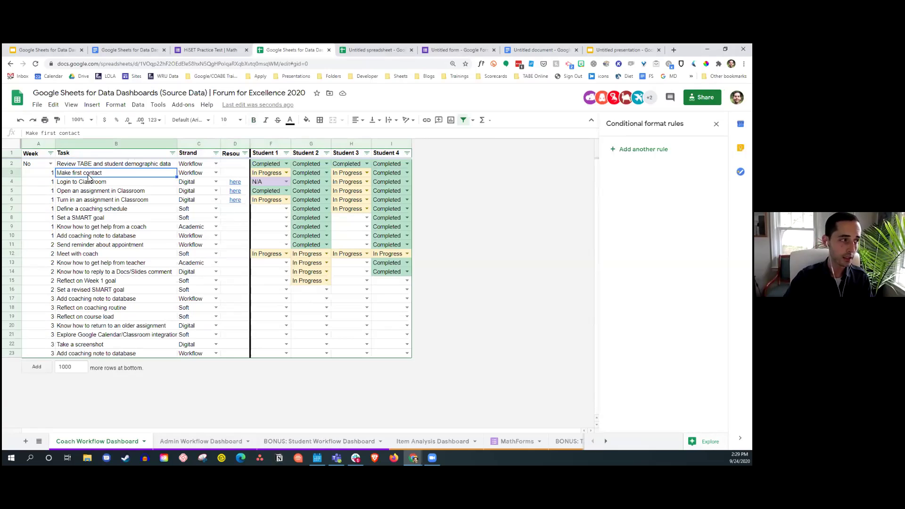
click(89, 184)
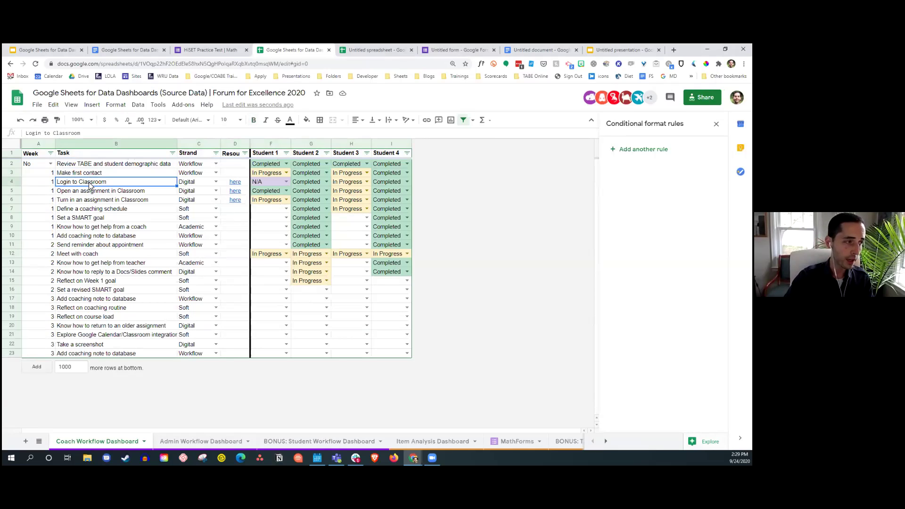
click(108, 191)
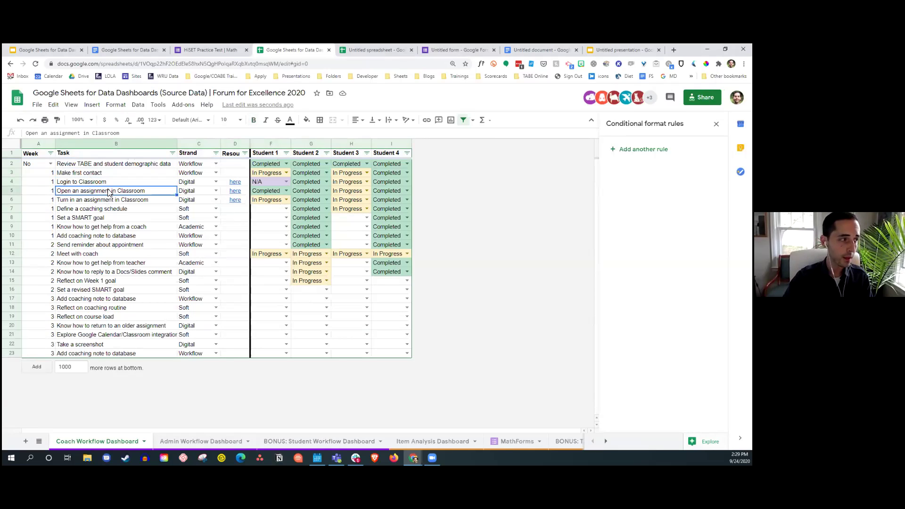
click(120, 203)
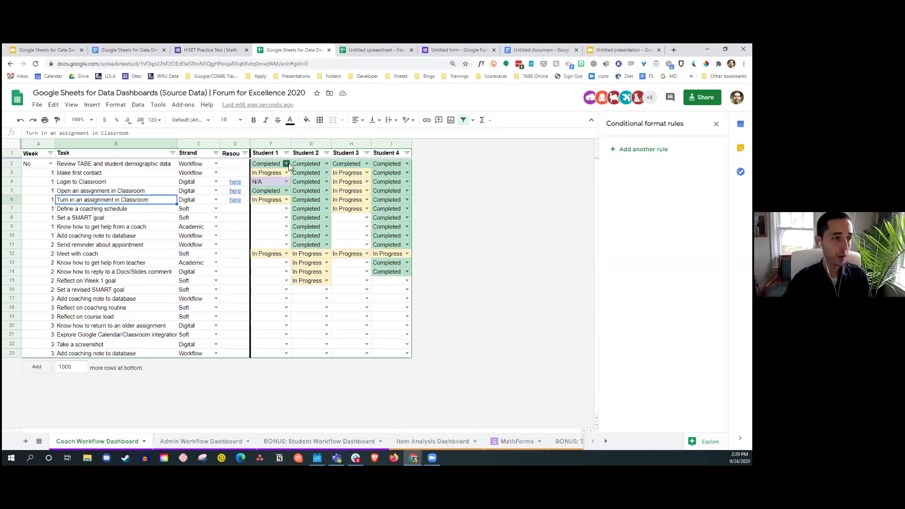
- Examine the status options for Student 1's first two tasks and compare the student columns
click(288, 163)
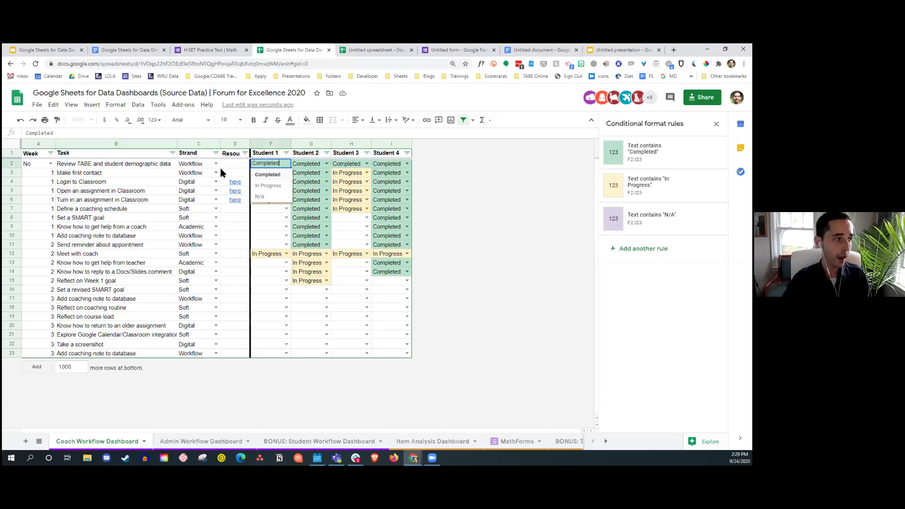
click(132, 166)
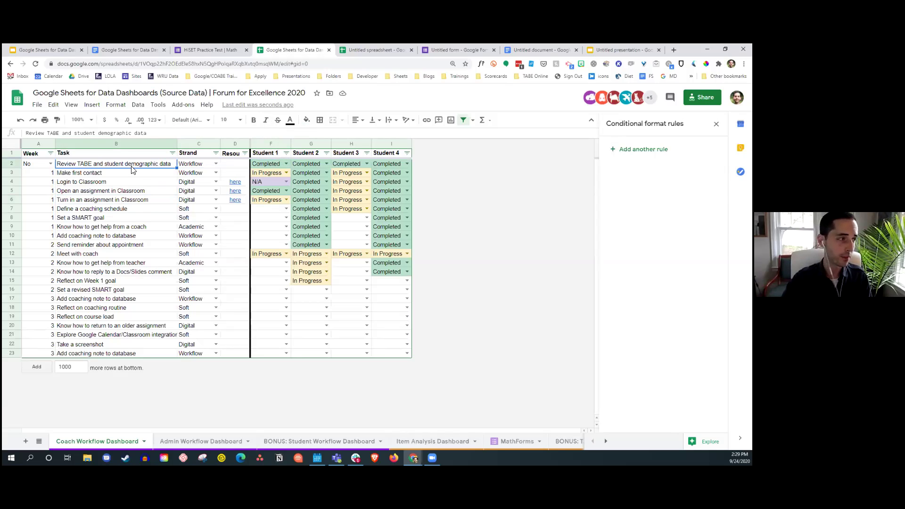
click(284, 173)
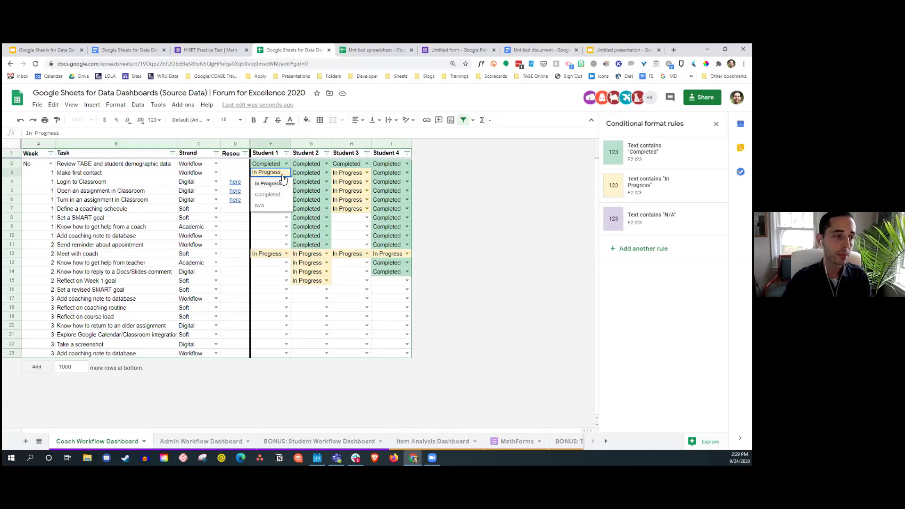
click(311, 174)
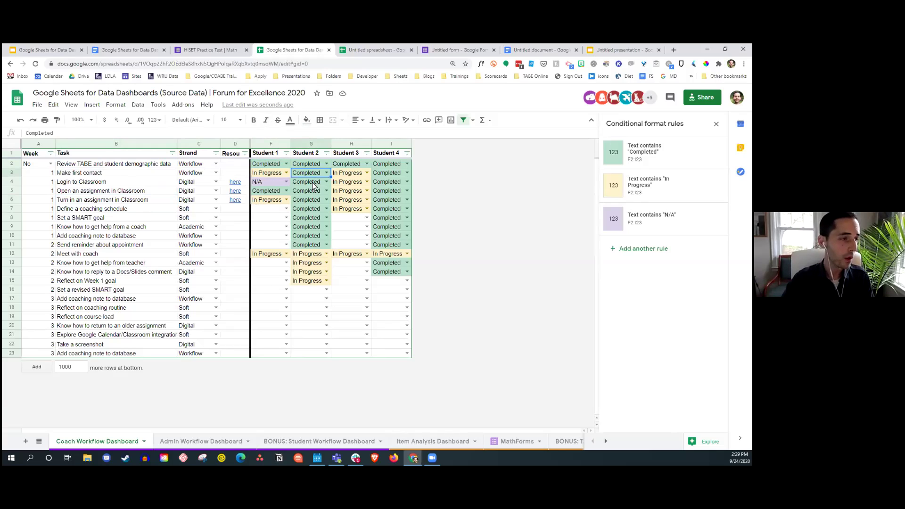
click(309, 144)
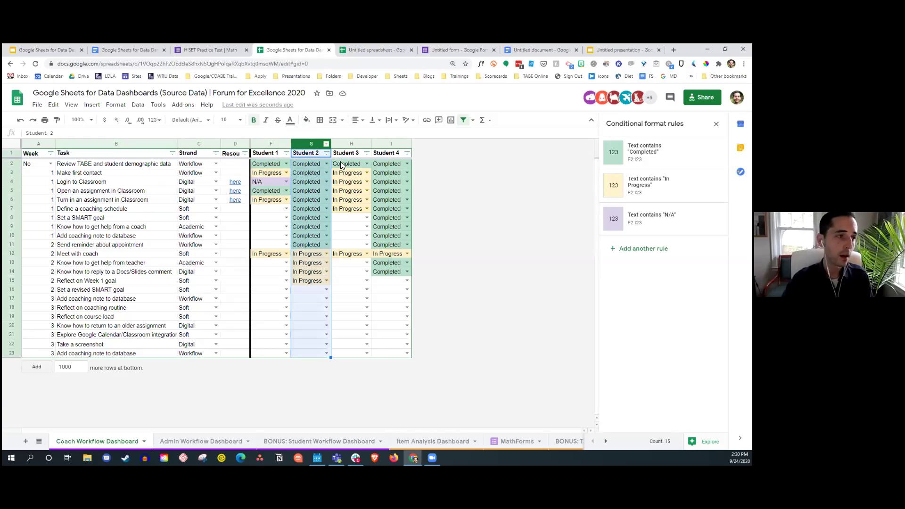
drag(264, 155, 385, 148)
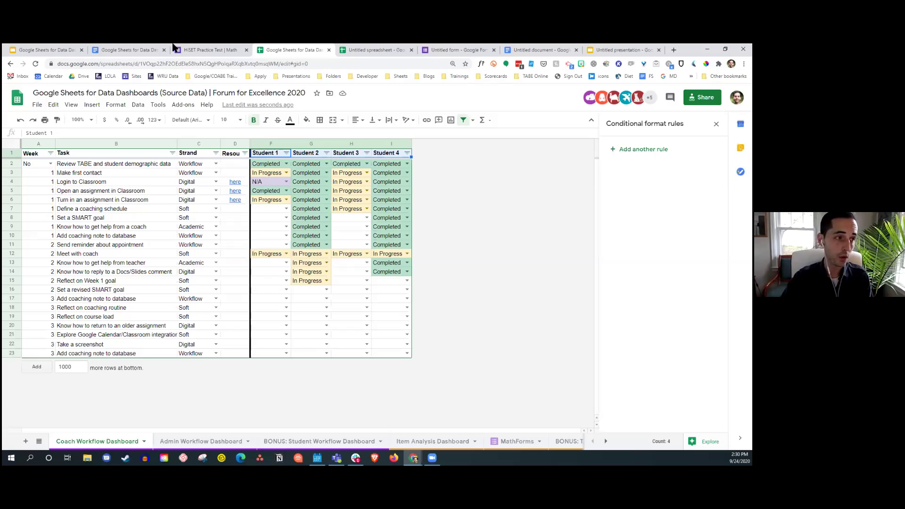
- Filter the Strand column to show only Digital tasks and undo the filter
click(215, 153)
click(131, 260)
click(141, 309)
click(197, 367)
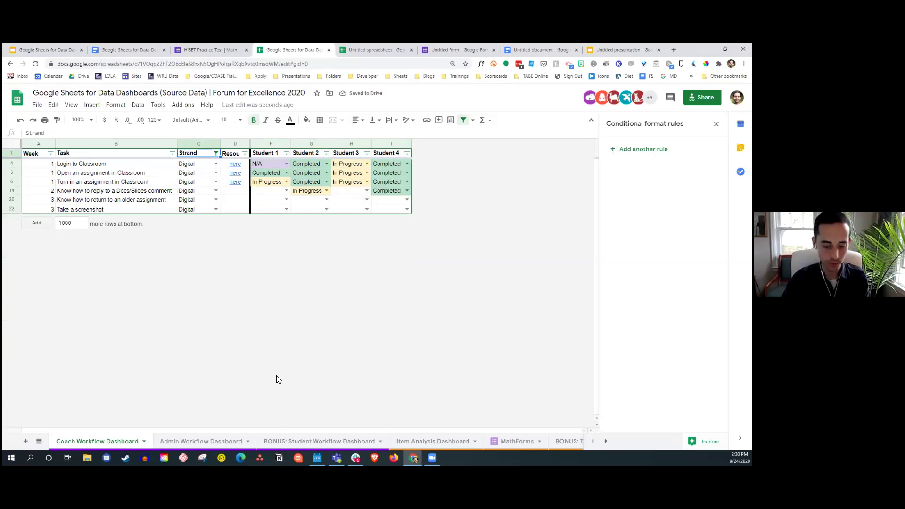
key(ctrl+z)
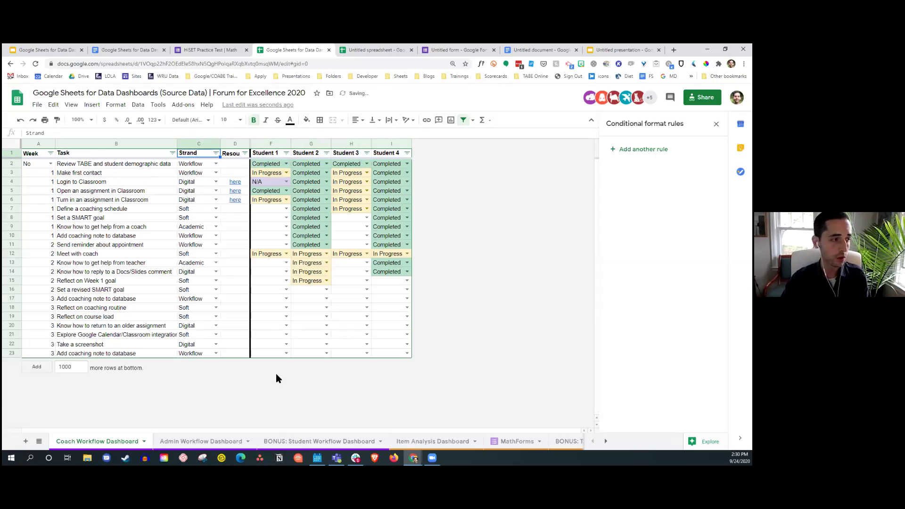
- Filter the Strand column to show only Soft tasks and undo the filter
click(215, 153)
click(132, 259)
click(142, 323)
click(197, 368)
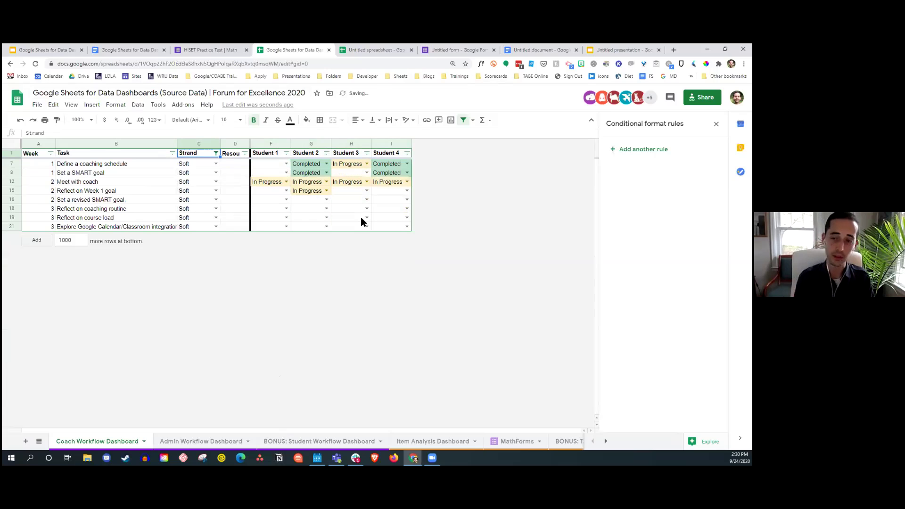
key(ctrl+z)
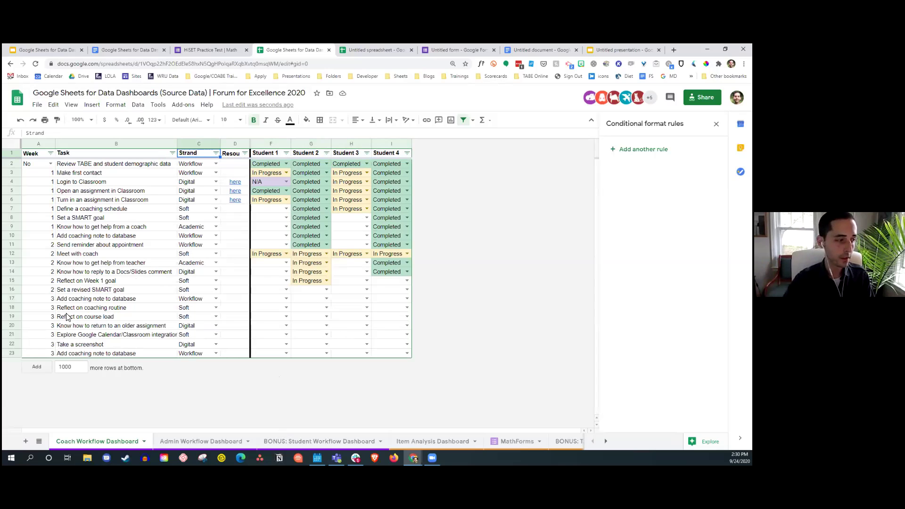
- Add 1 more row at the bottom of the Coach Workflow Dashboard sheet
click(75, 365)
double_click(77, 365)
text(1)
key(Return)
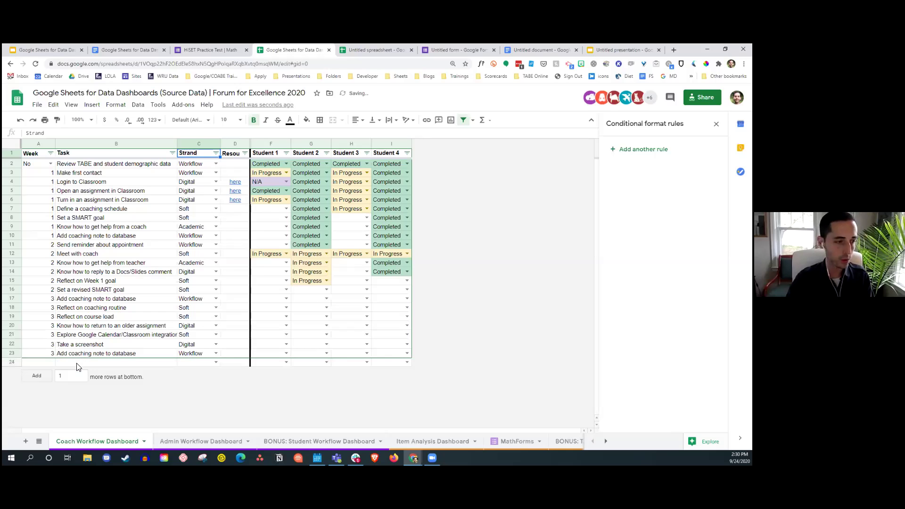
- Set Student 1's statuses to Completed in row 17, In Progress in row 18 and N/A in row 19
click(287, 299)
click(268, 310)
click(286, 308)
click(267, 329)
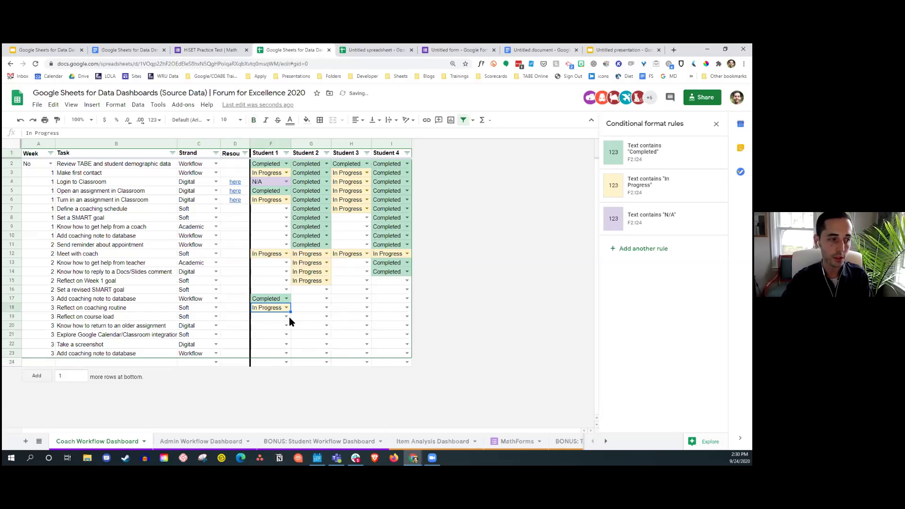
click(286, 316)
click(269, 350)
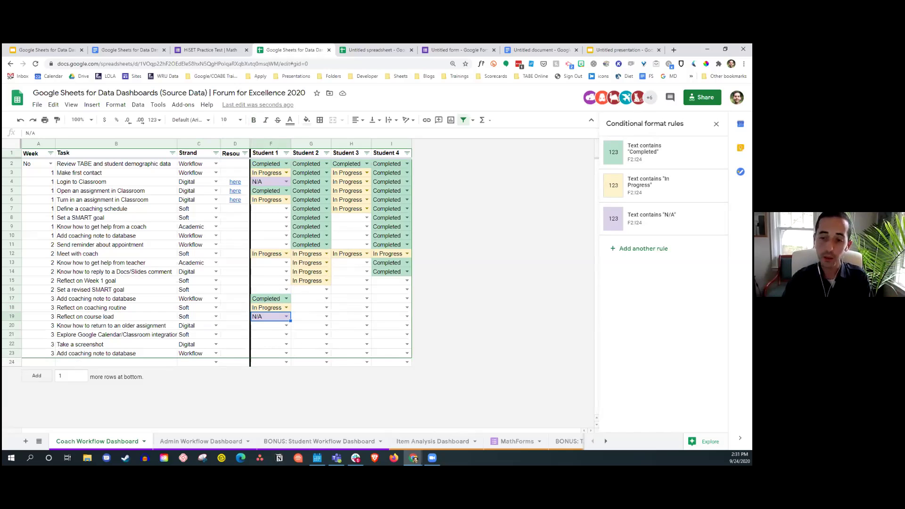
- Compare the progress shown in the columns for Students 1, 2, 3 and 4
click(268, 142)
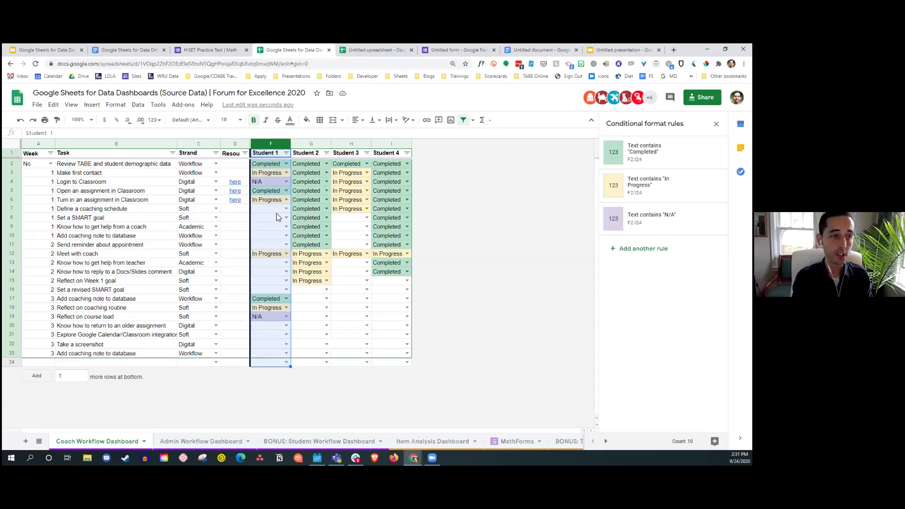
click(314, 144)
ctrl+click(393, 144)
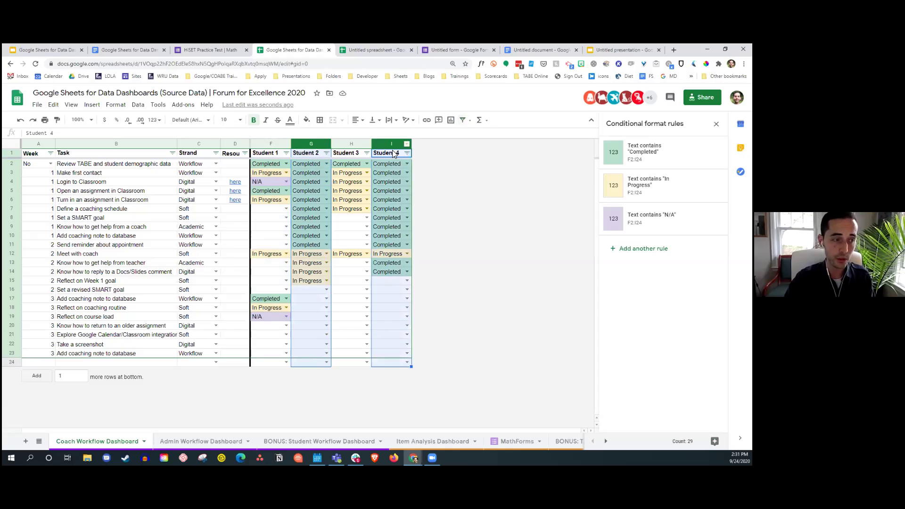
click(356, 144)
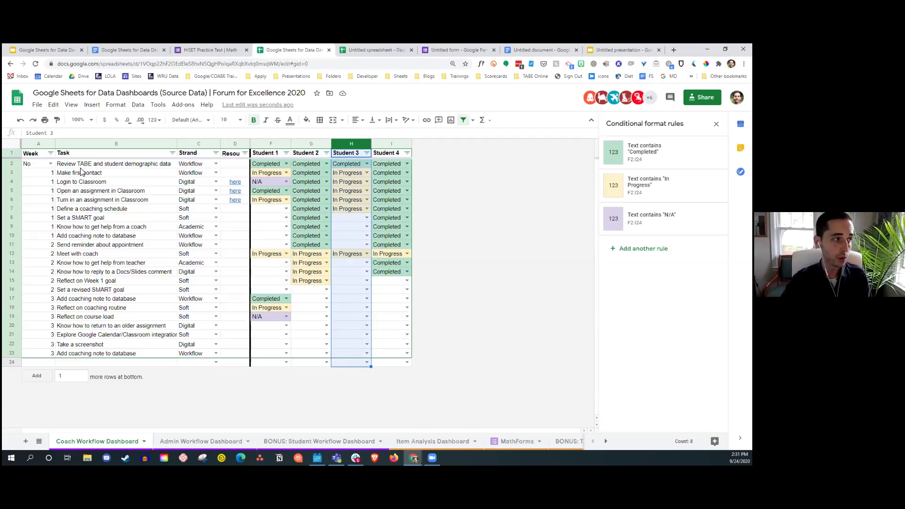
- Examine the List of items criteria in the data validation of Student 2's Take a screenshot cell, leaving without saving
click(286, 344)
right_click(311, 346)
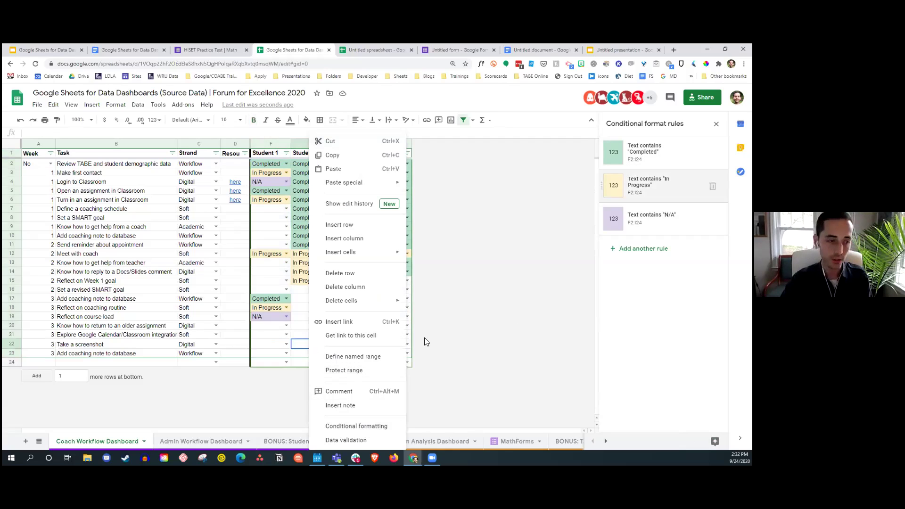
click(396, 440)
click(332, 248)
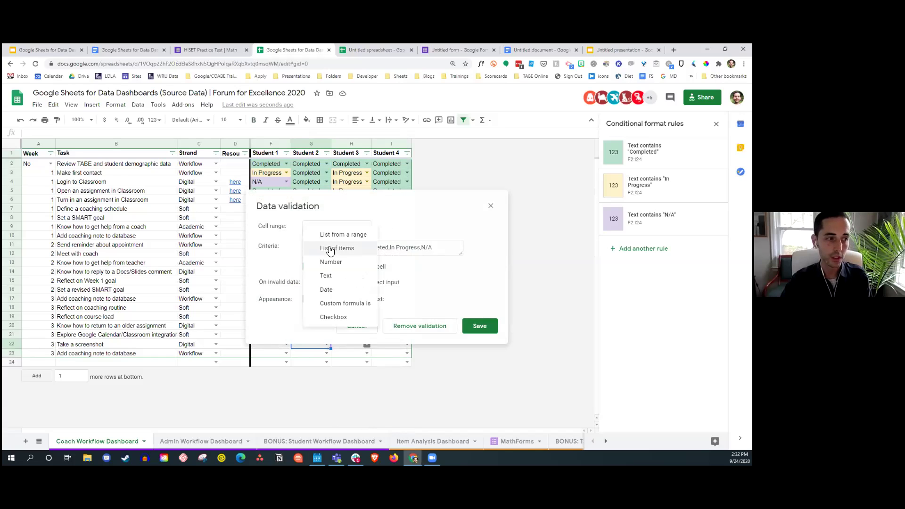
click(354, 250)
click(393, 251)
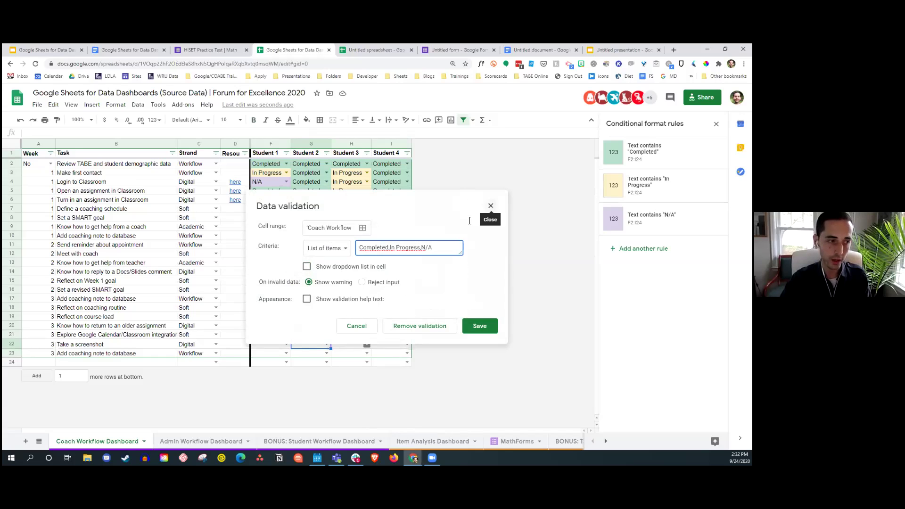
click(491, 206)
- In row 20, set the status to Completed for Student 1 and Student 2, and to In Progress for Student 3
double_click(288, 326)
click(269, 336)
double_click(324, 325)
click(318, 338)
double_click(366, 325)
click(348, 346)
- Narrow the Week column further on the Coach Workflow Dashboard sheet
click(49, 174)
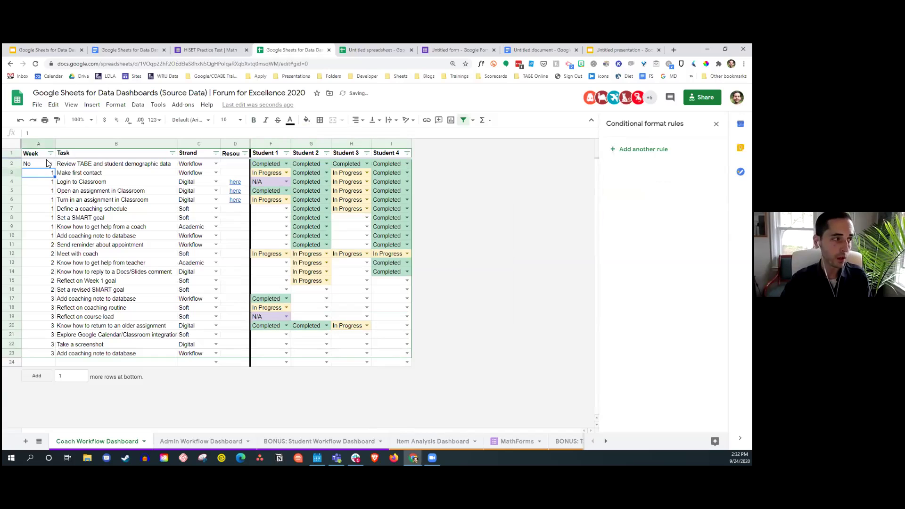
drag(55, 143, 42, 143)
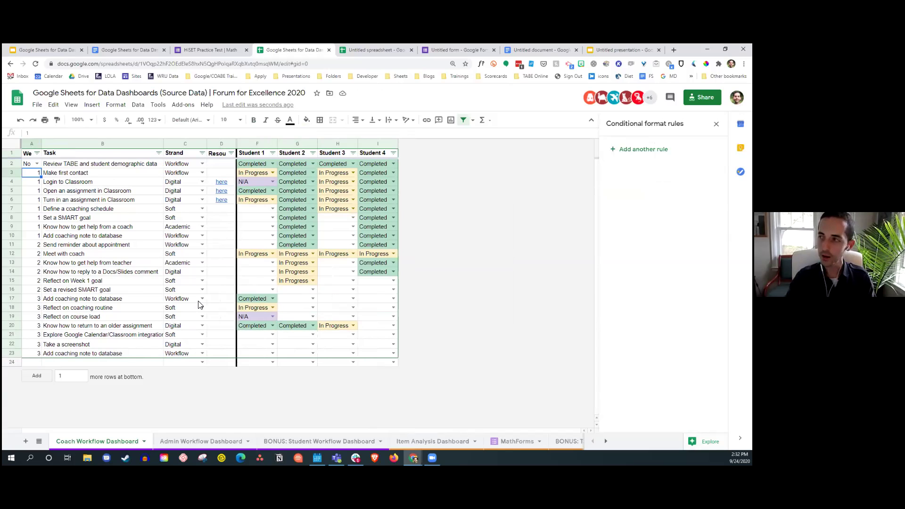
- Open the Admin Workflow Dashboard sheet and examine its Import TABE data and Building coaching lists tasks
click(225, 440)
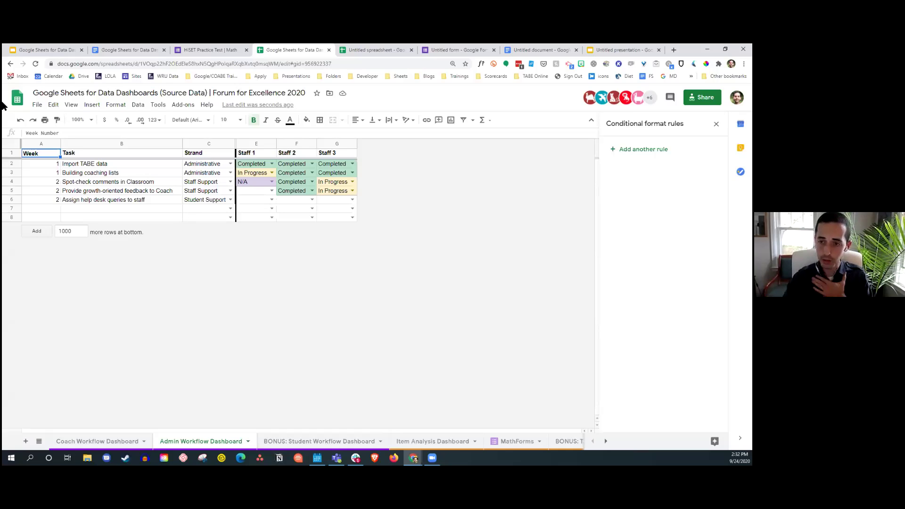
click(96, 166)
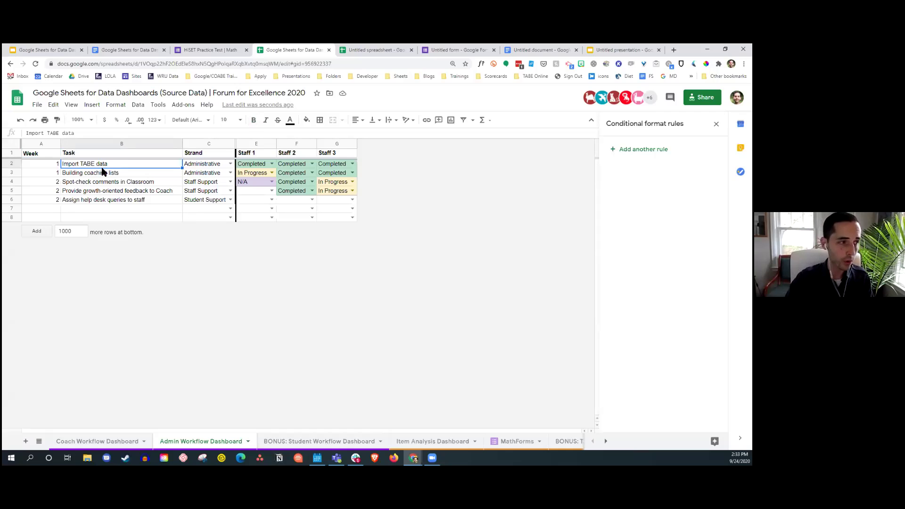
click(126, 175)
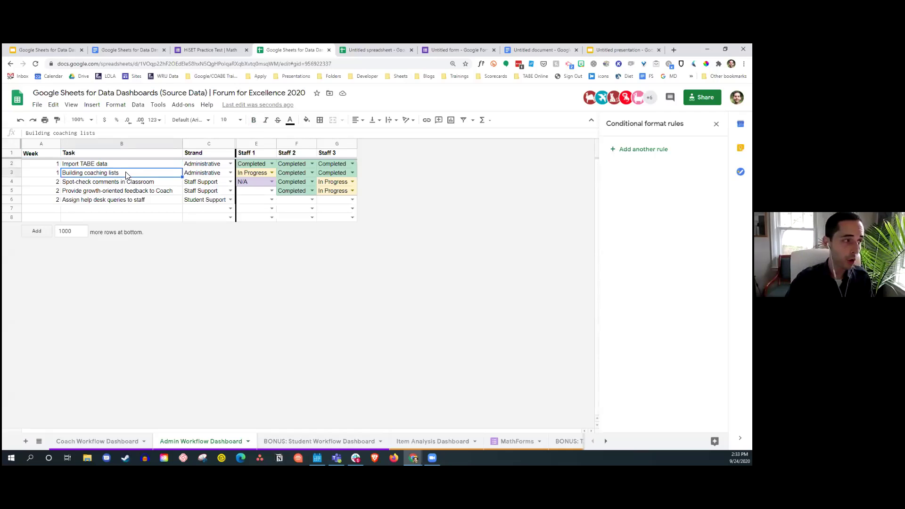
- Examine the Spot-check comments in Classroom task and the status options for Staff 1's Import TABE data cell
click(150, 184)
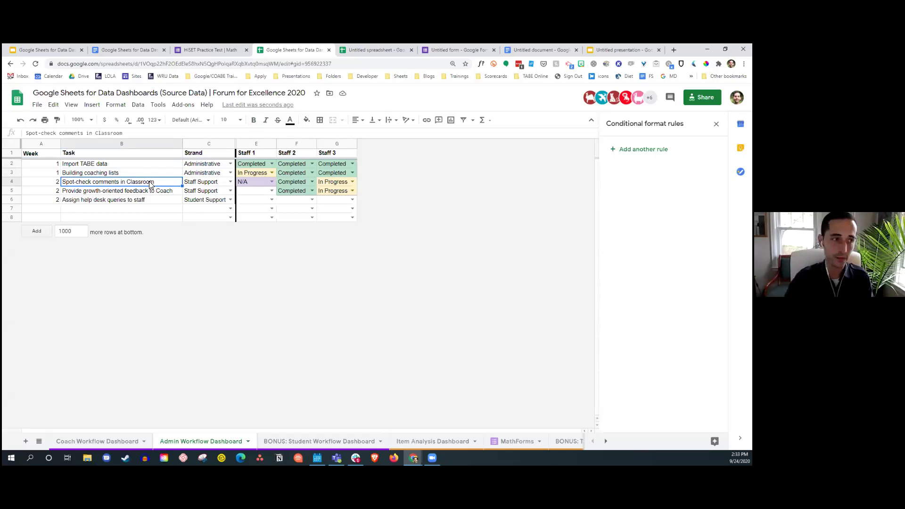
click(273, 165)
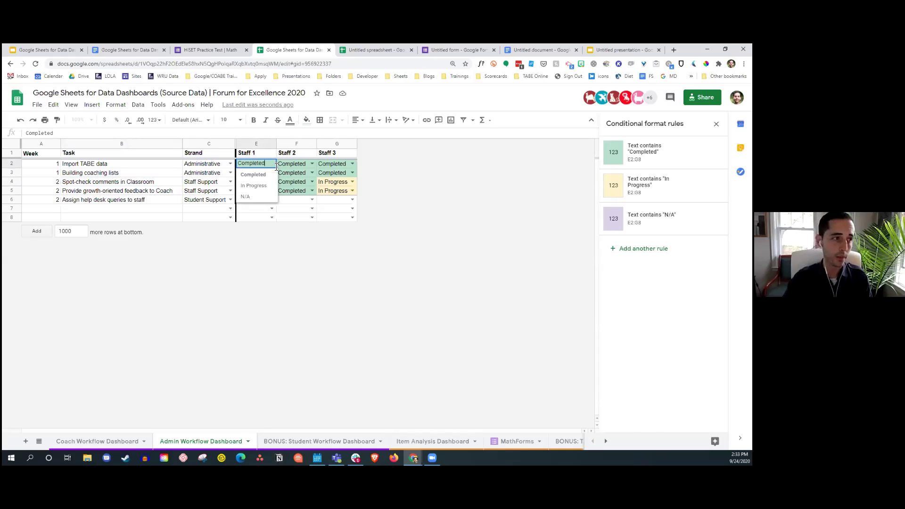
click(291, 163)
- Replace the Staff 1, Staff 2 and Staff 3 column headers with the staff members' first names
click(246, 153)
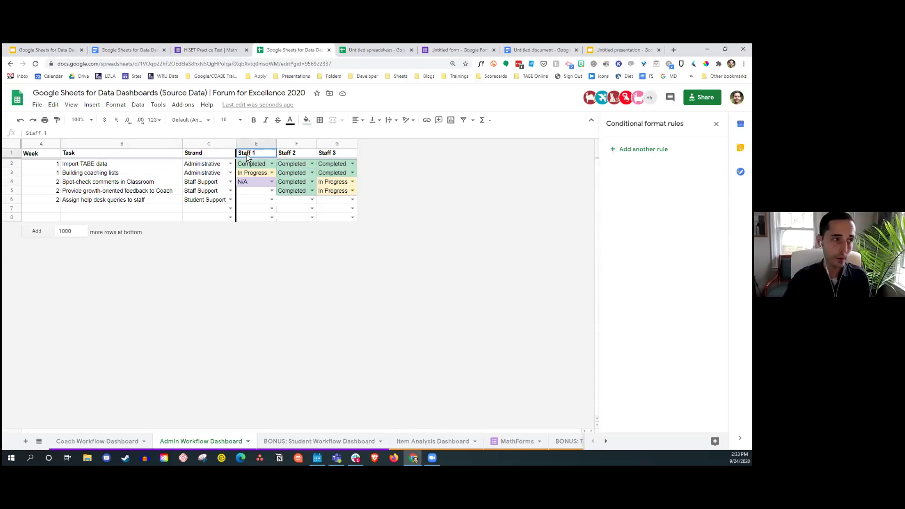
text(Angelle)
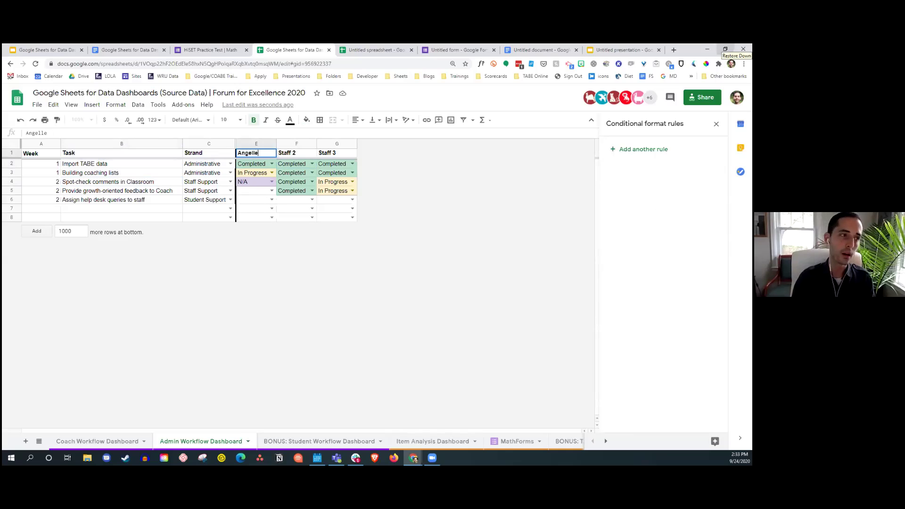
key(Tab)
text(Shandi)
key(Tab)
text(Esme)
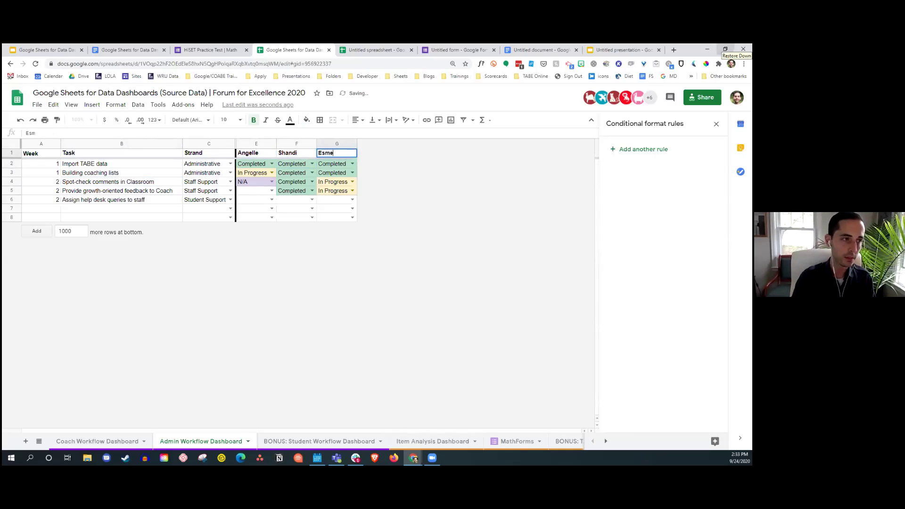
key(Return)
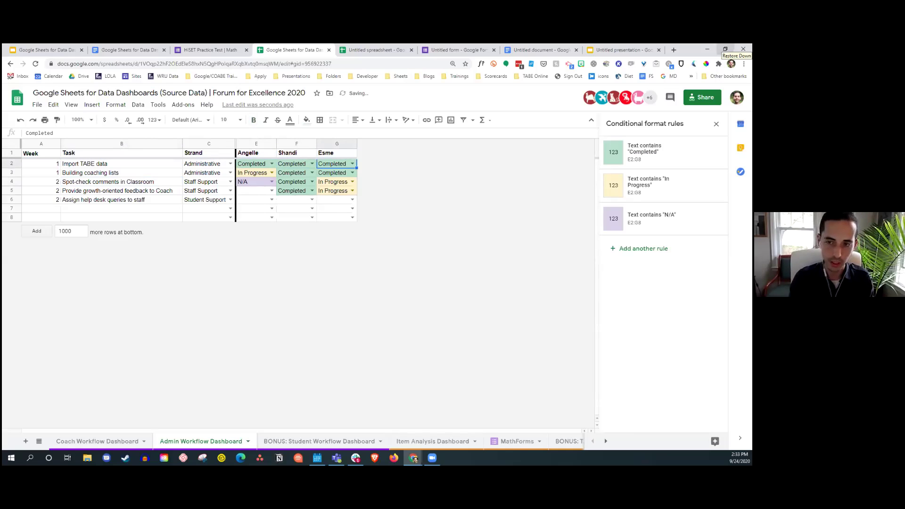
- Examine the first staff member's status dropdowns and the data validation criteria of the Provide growth-oriented feedback to Coach cell, without saving changes
click(272, 164)
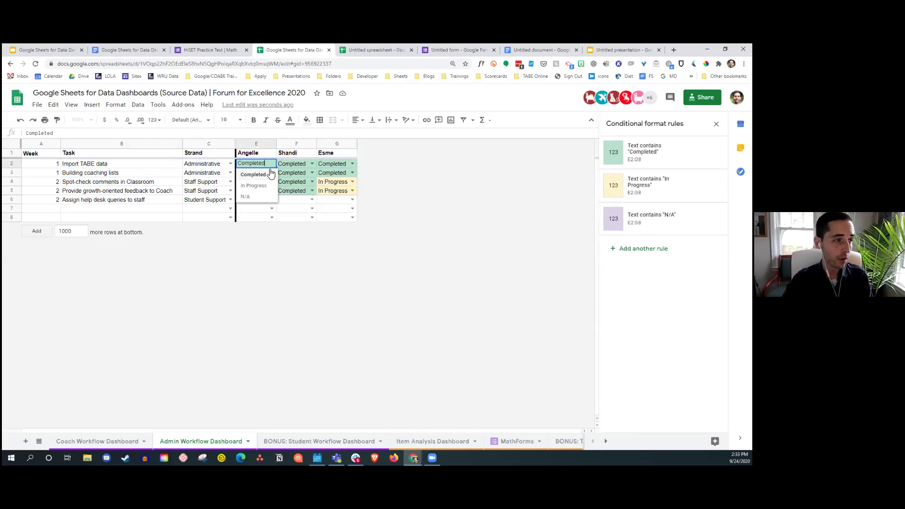
click(281, 161)
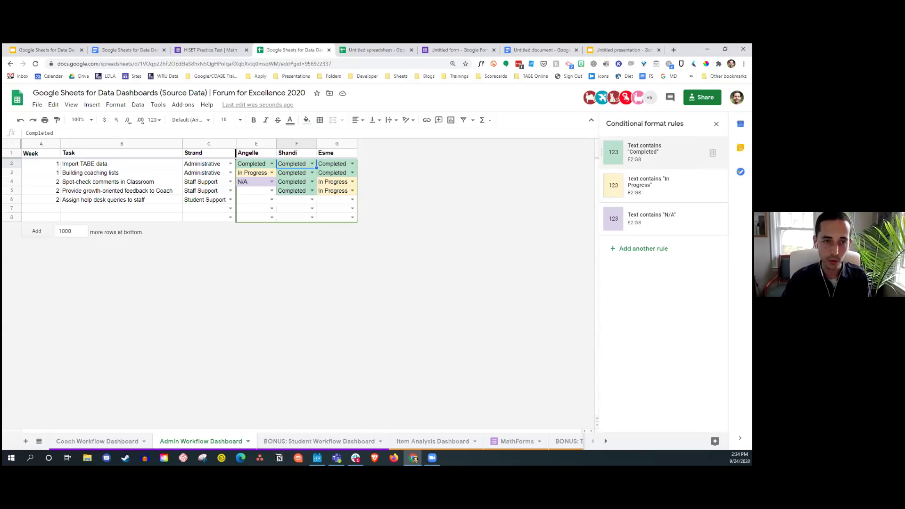
right_click(256, 192)
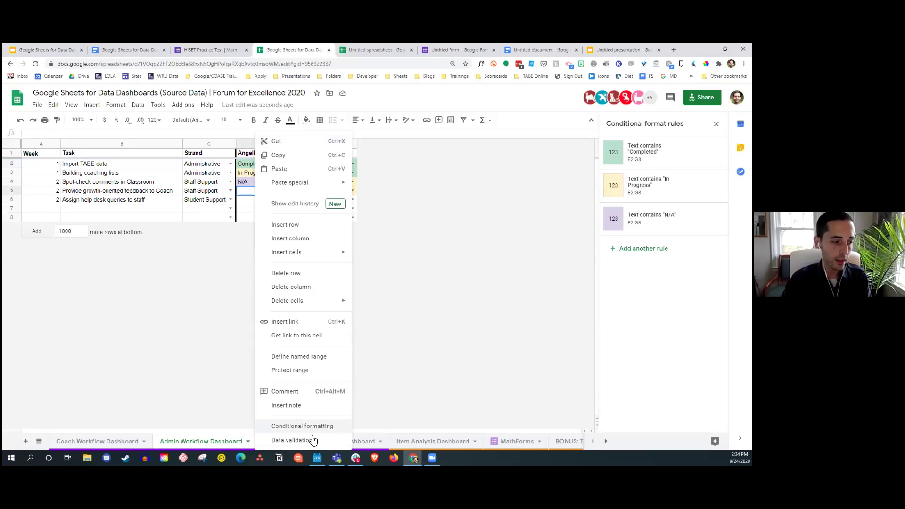
click(292, 440)
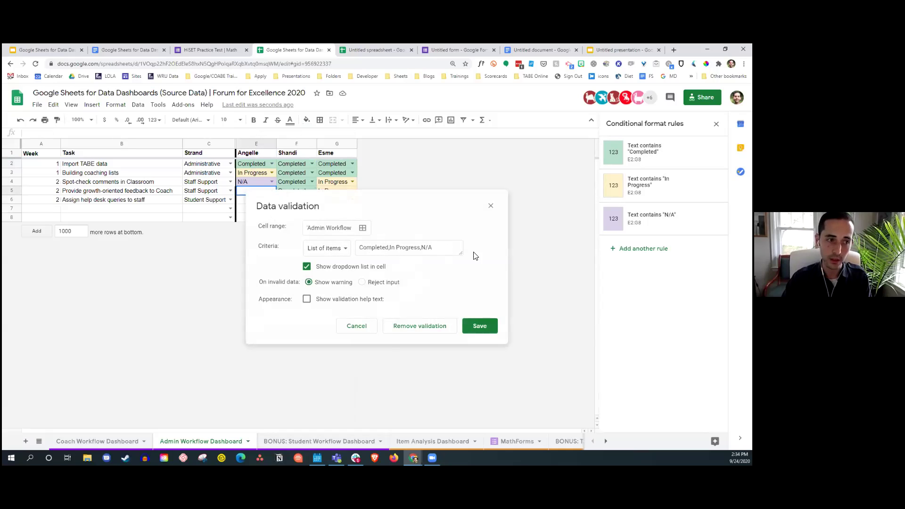
click(490, 204)
click(272, 191)
click(296, 202)
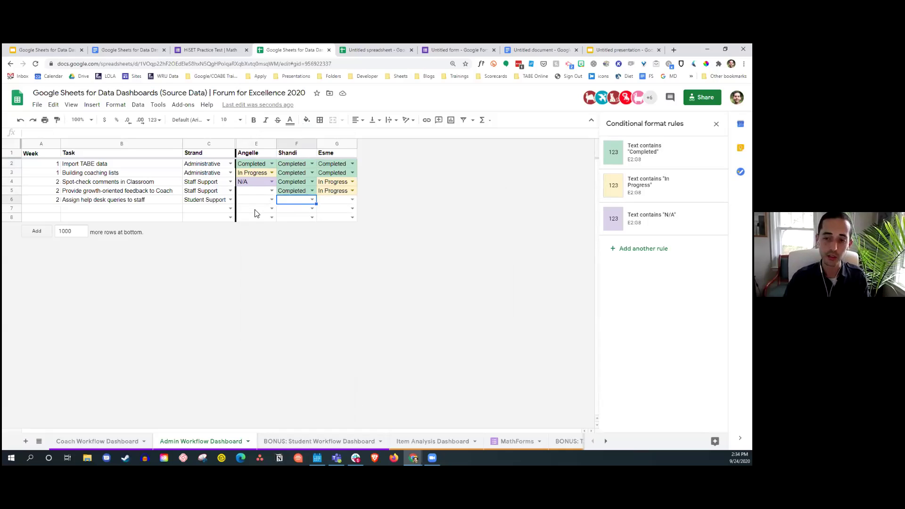
- Open the BONUS: Student Workflow Dashboard sheet and examine its three Week 0 tasks
click(353, 439)
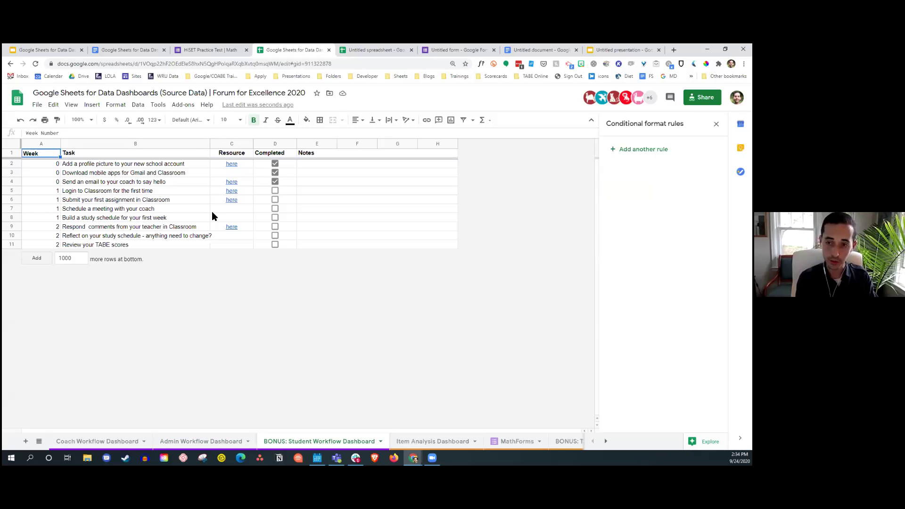
click(146, 163)
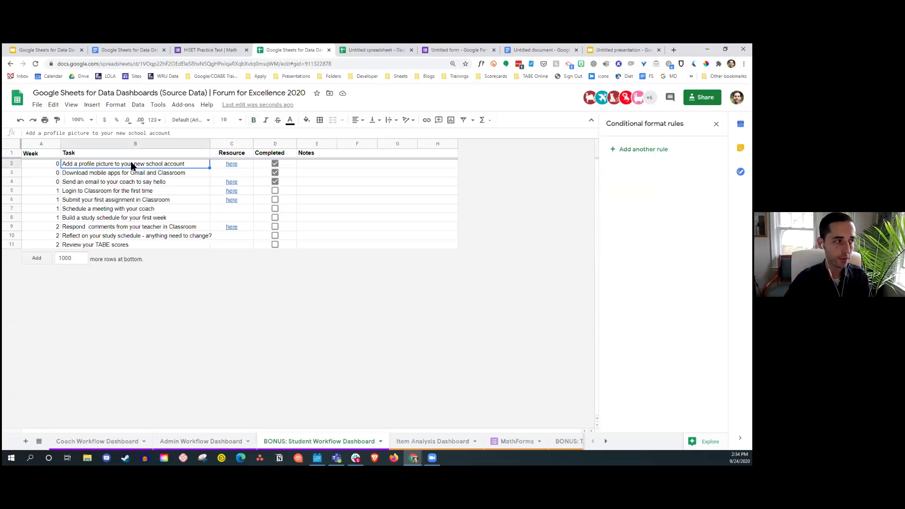
click(141, 175)
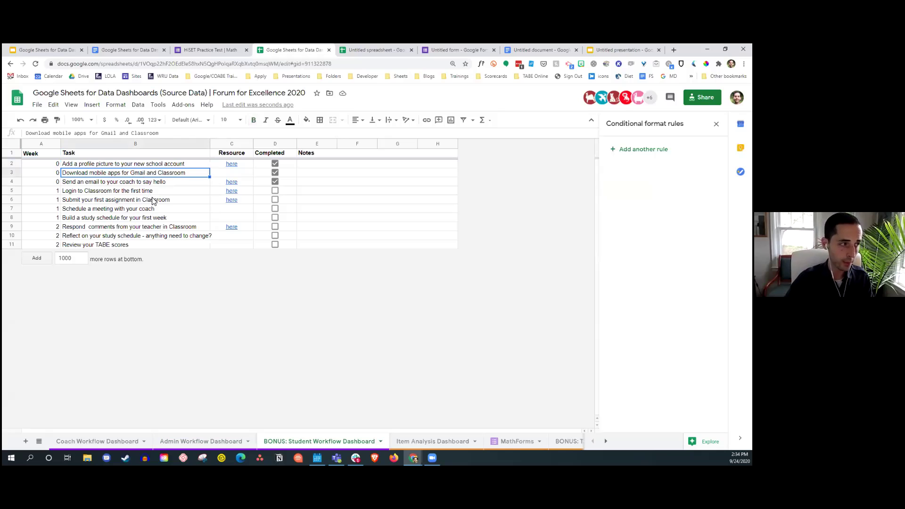
click(148, 184)
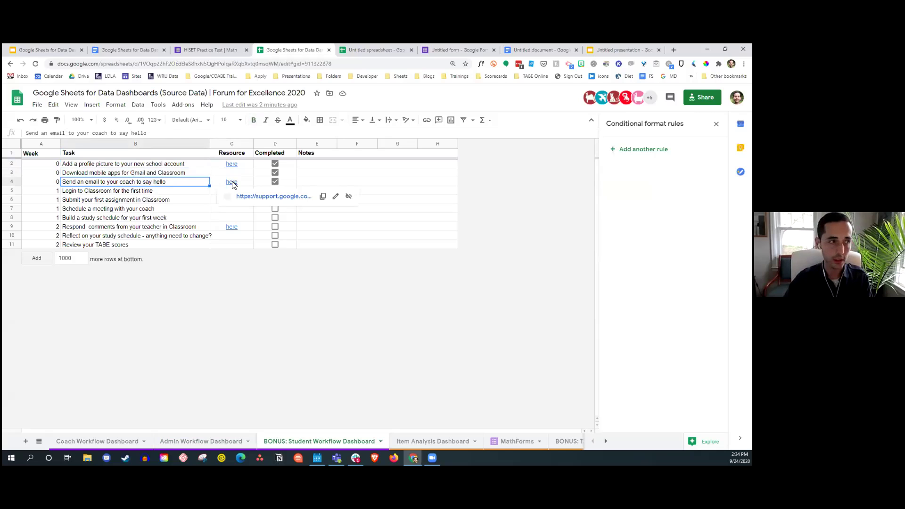
- Open the resource link of the Send an email to your coach task, and clear that task's Completed checkbox in the spreadsheet
click(232, 184)
click(271, 197)
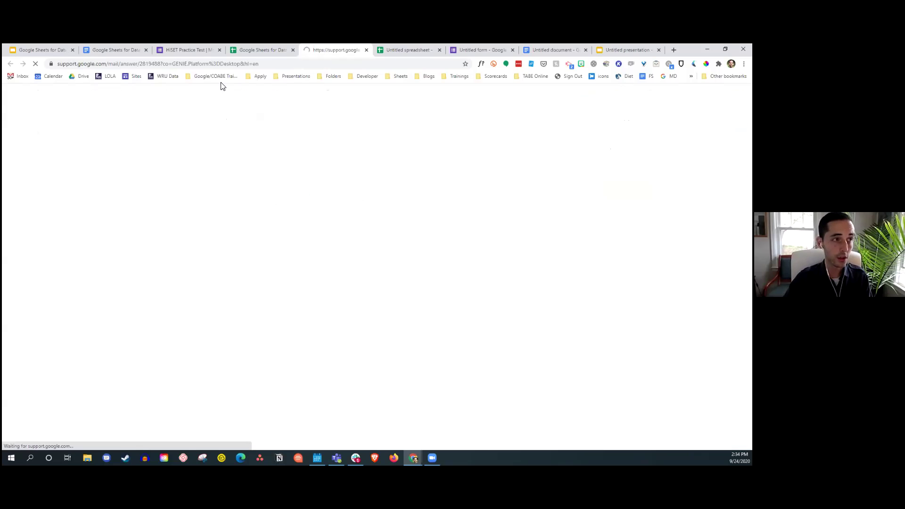
click(263, 49)
click(275, 183)
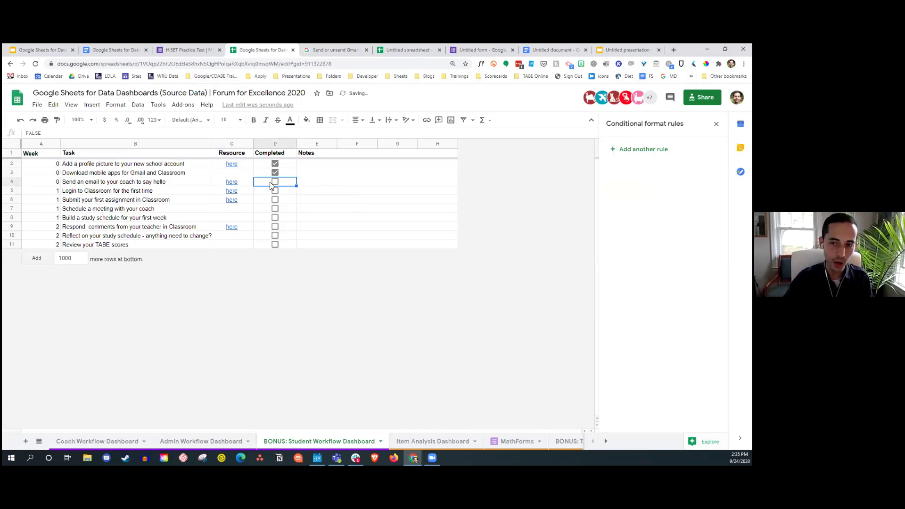
- View the linked Gmail Help page on sending or unsending messages and return to the spreadsheet
click(243, 184)
click(334, 48)
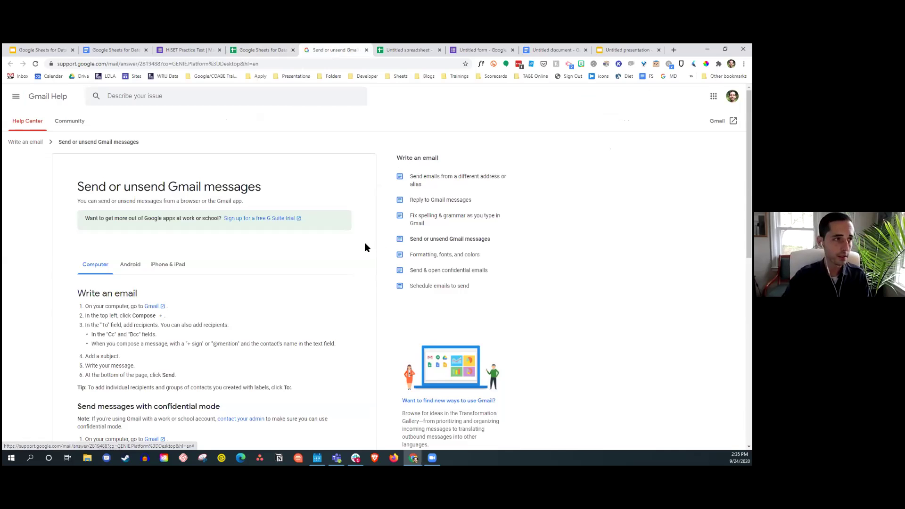
click(262, 49)
- Compare the Coach, Admin and BONUS: Student Workflow Dashboard sheets, ending at the student sheet's Notes column
click(126, 441)
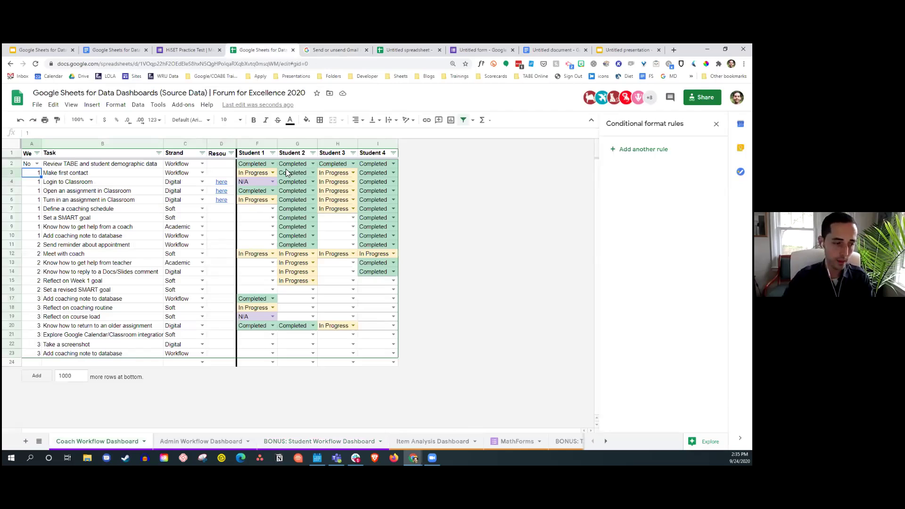
click(228, 442)
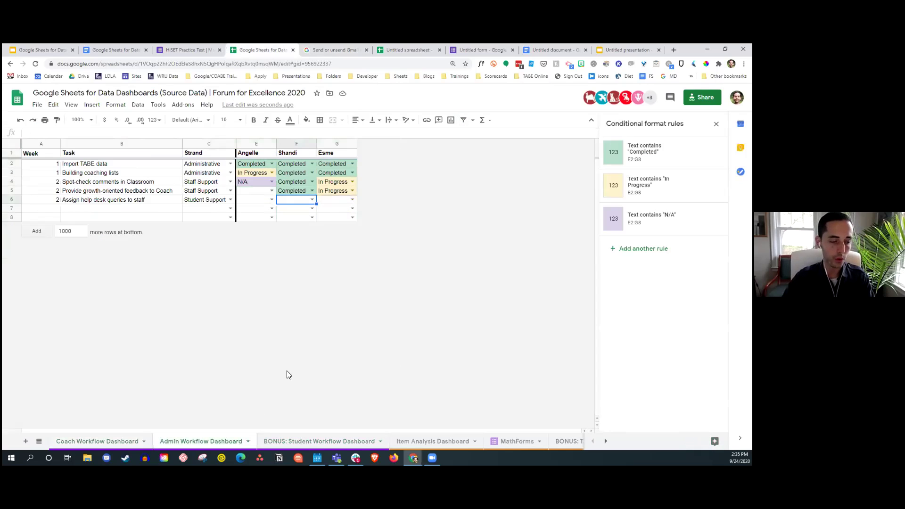
click(358, 442)
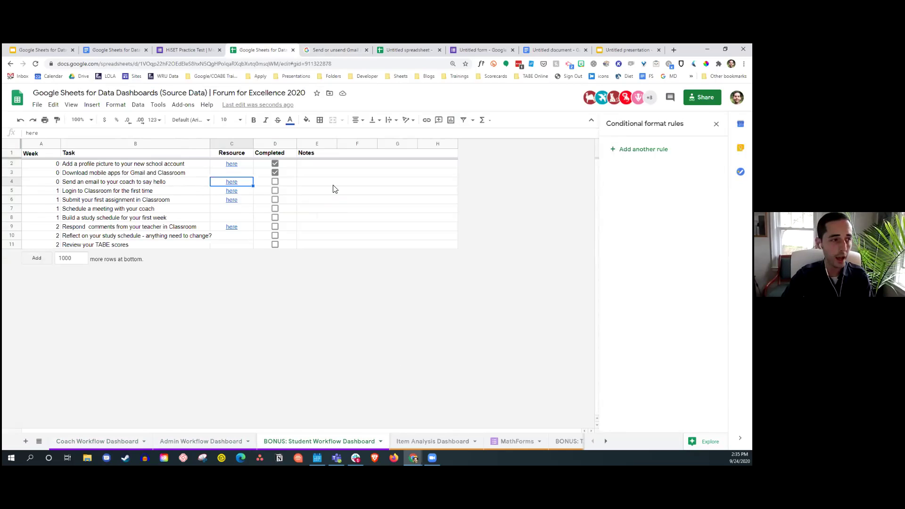
click(348, 193)
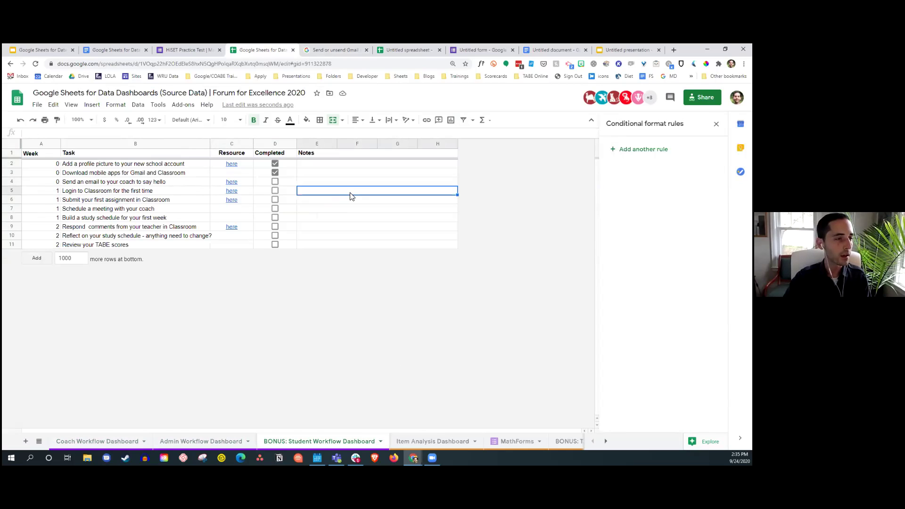
- Enlarge the browser zoom to 125% for the student dashboard
click(731, 64)
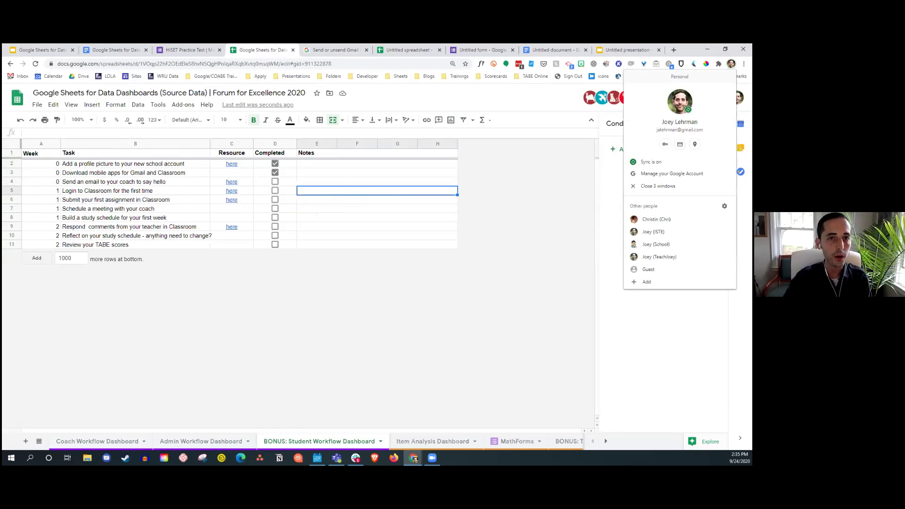
click(358, 199)
click(744, 63)
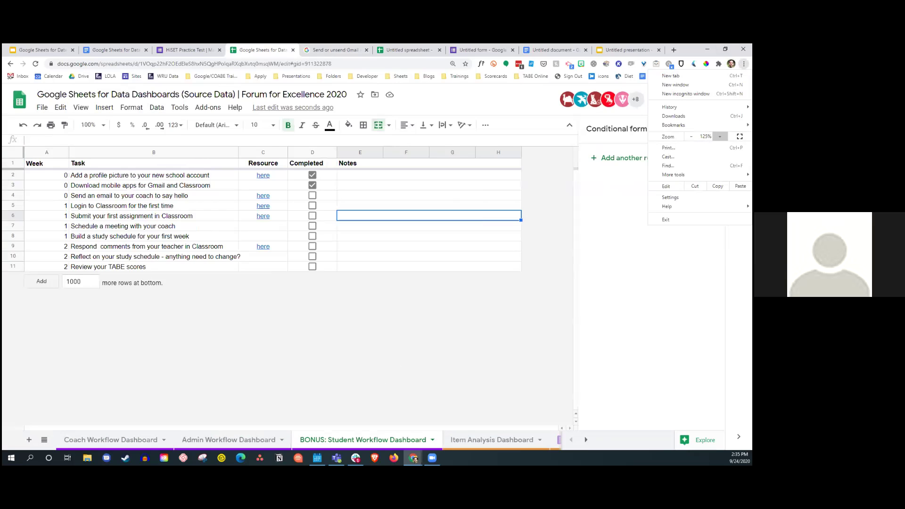
click(576, 186)
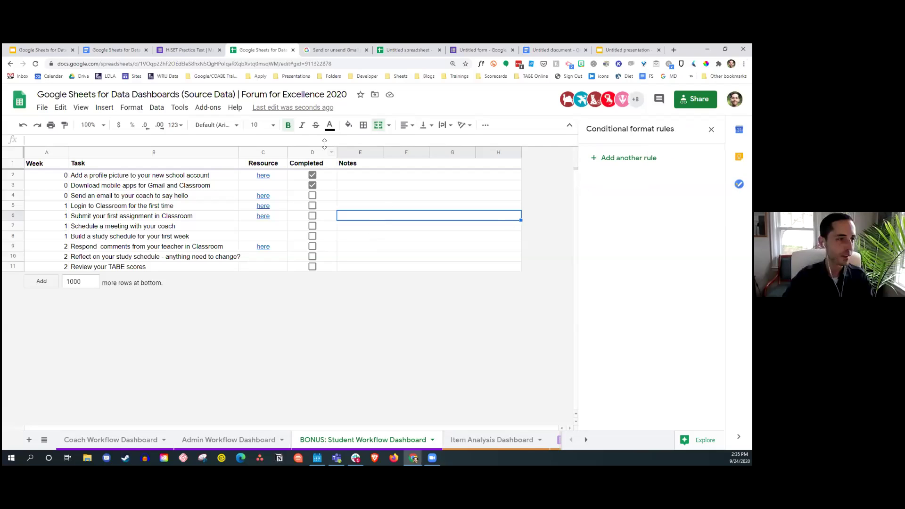
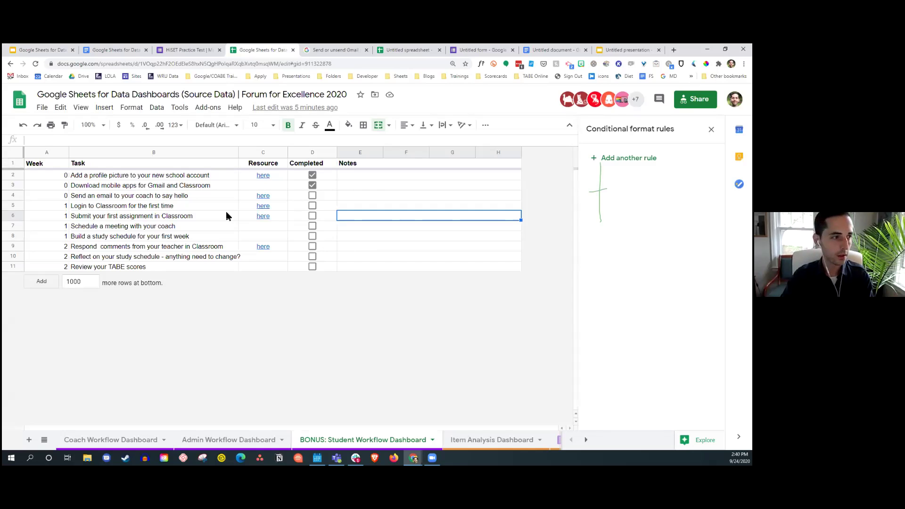
- Open the Item Analysis Dashboard sheet and look through the names of the workbook's remaining sheets
click(516, 440)
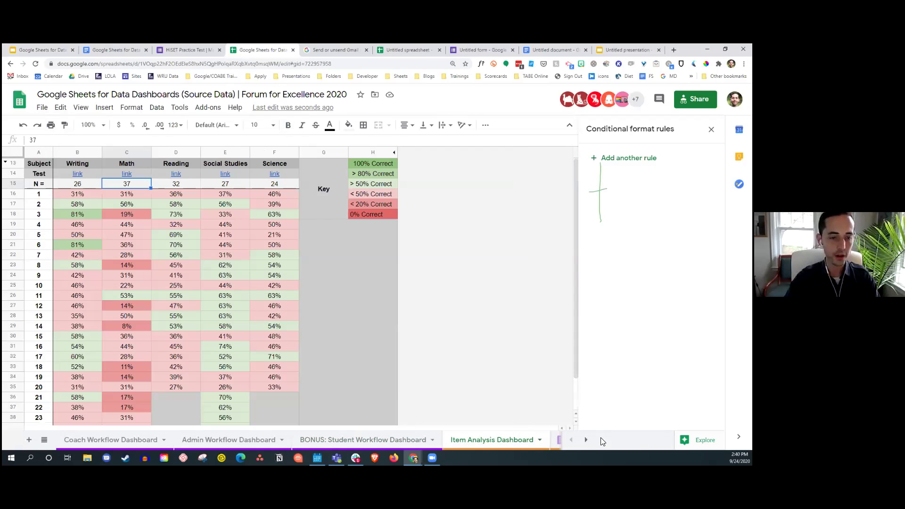
click(586, 440)
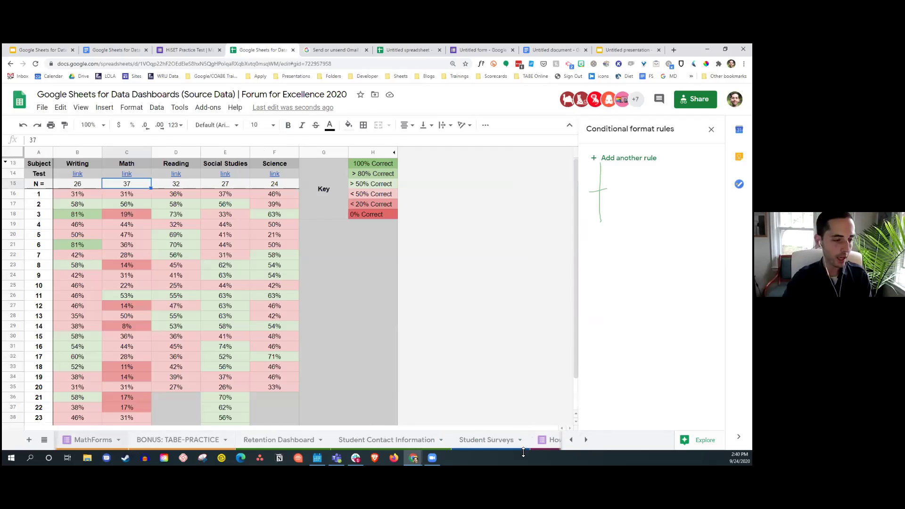
click(571, 439)
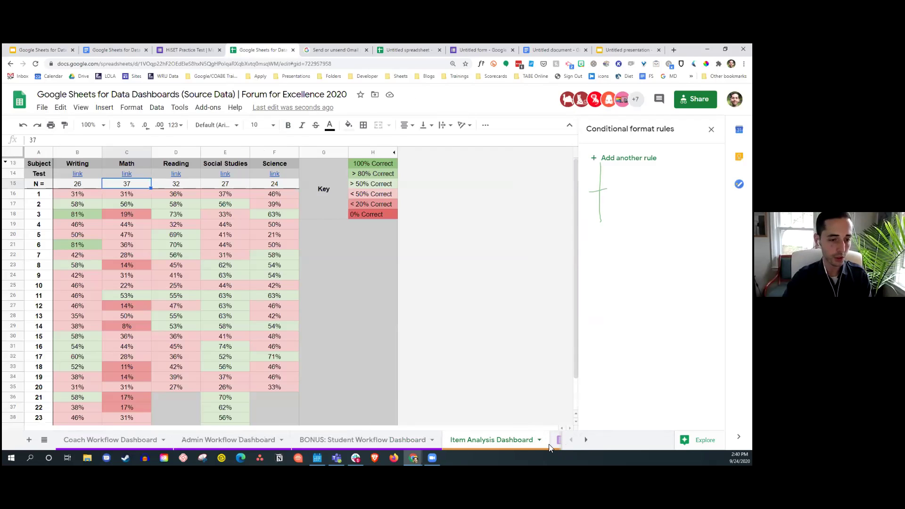
- Open the MathForms response sheet and close the conditional format rules
click(559, 439)
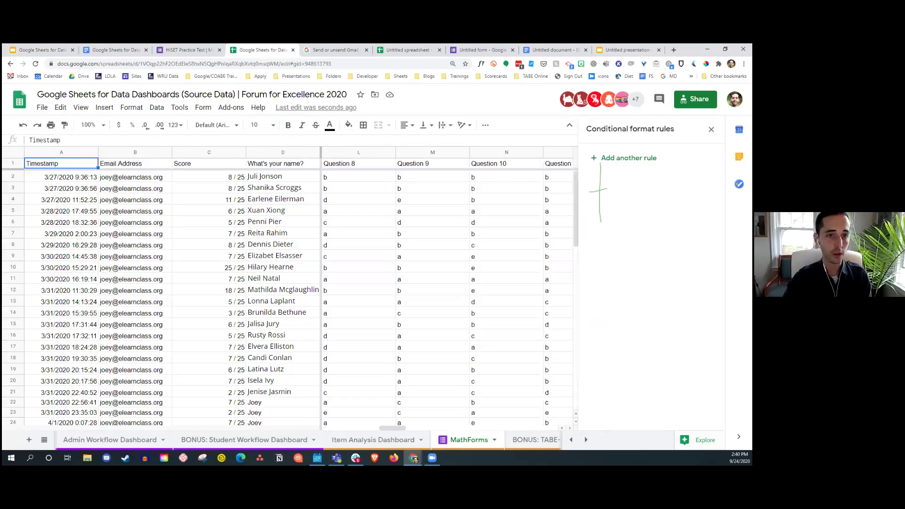
click(712, 129)
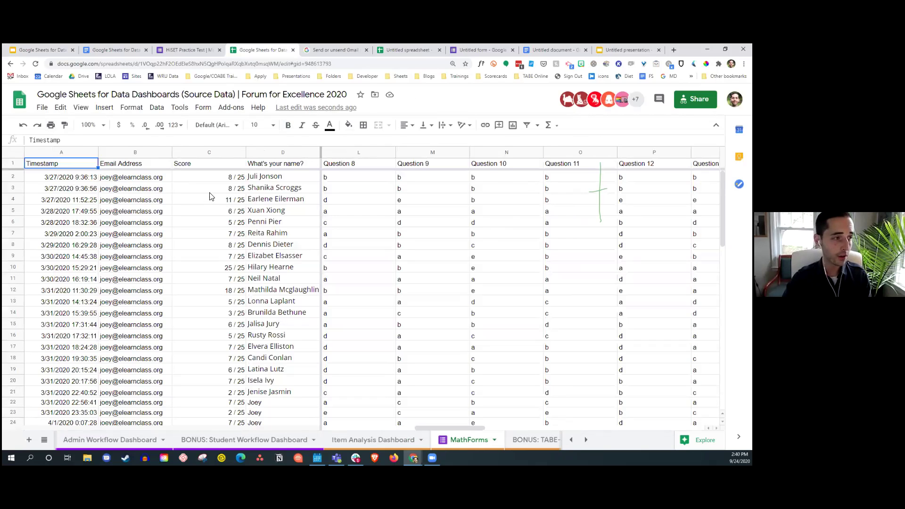
- Examine the Email Address column of the MathForms responses from row 2 down to row 19
click(129, 179)
key(Down)
key(Down)
key(Down)
key(Down)
key(Down)
key(Down)
key(Down)
key(Down)
key(Down)
key(Down)
key(Down)
key(Down)
key(Down)
key(Down)
key(Down)
key(Down)
key(Down)
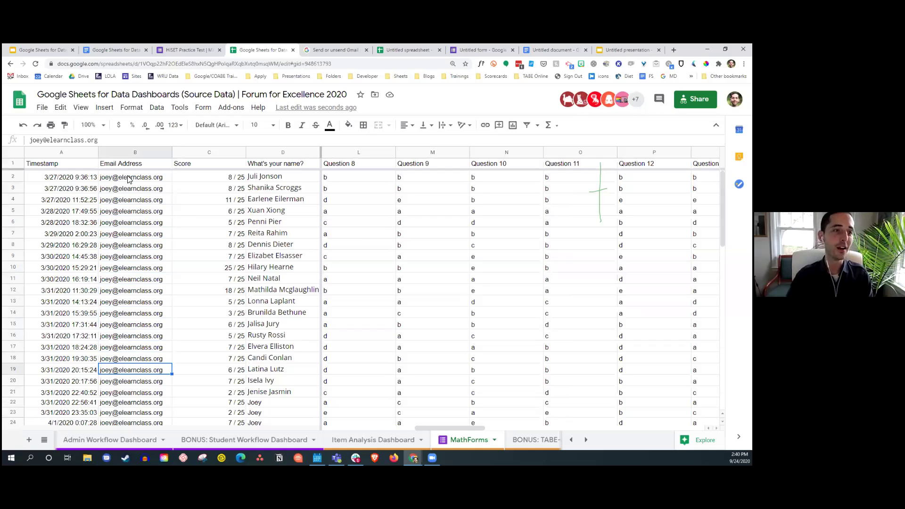
- Examine the row 4 answers on the MathForms sheet from Question 9 across to the Merged Doc ID column
click(453, 204)
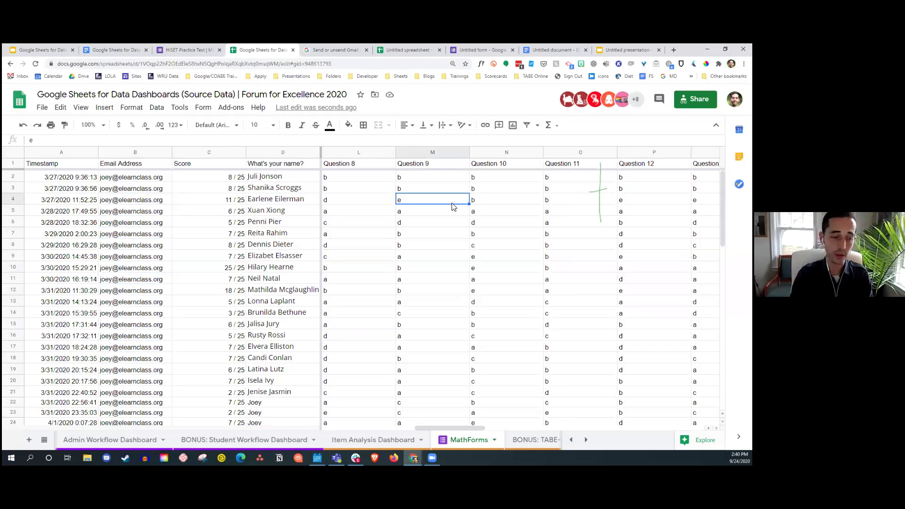
scroll(391, 440, up, 2)
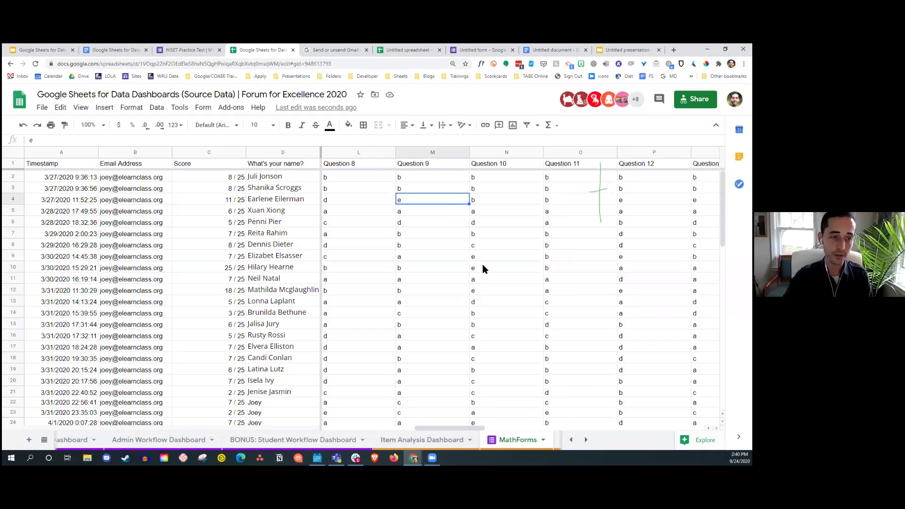
key(Right)
key(Right)
key(Right)
key(Right)
key(Right)
key(Right)
key(Right)
key(Right)
key(Right)
key(Right)
key(Right)
key(Right)
key(Right)
key(Right)
key(Right)
key(Right)
key(Right)
key(Right)
key(Right)
key(Right)
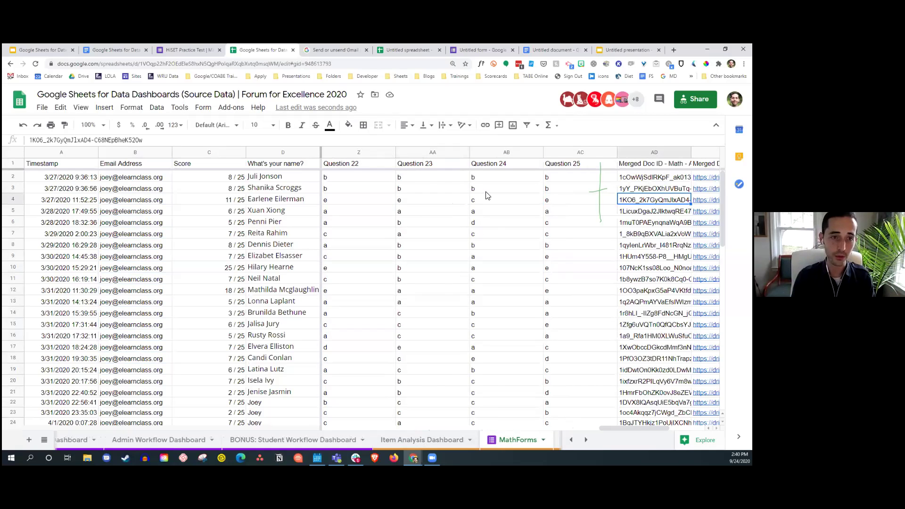
- Examine the MathForms columns from Question 25 to Category, and the Autocrat entry among the installed add-ons
key(Left)
key(Left)
key(Left)
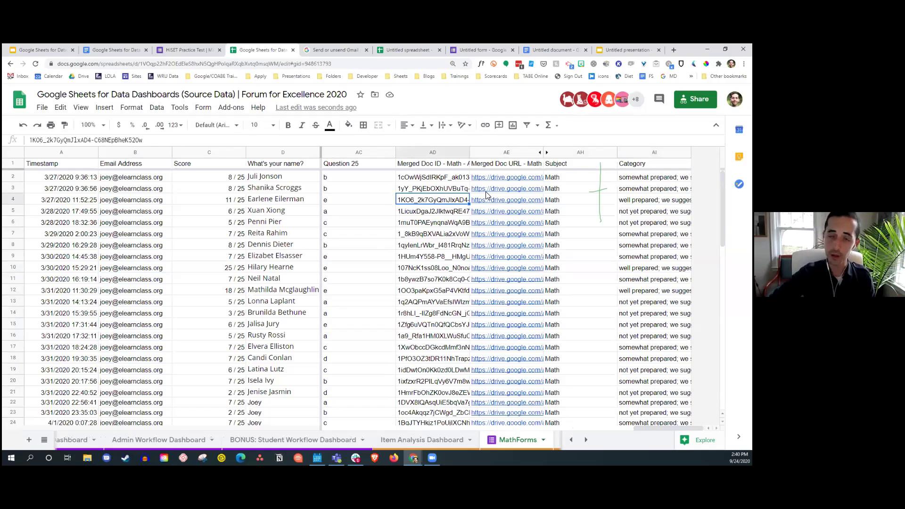
click(237, 108)
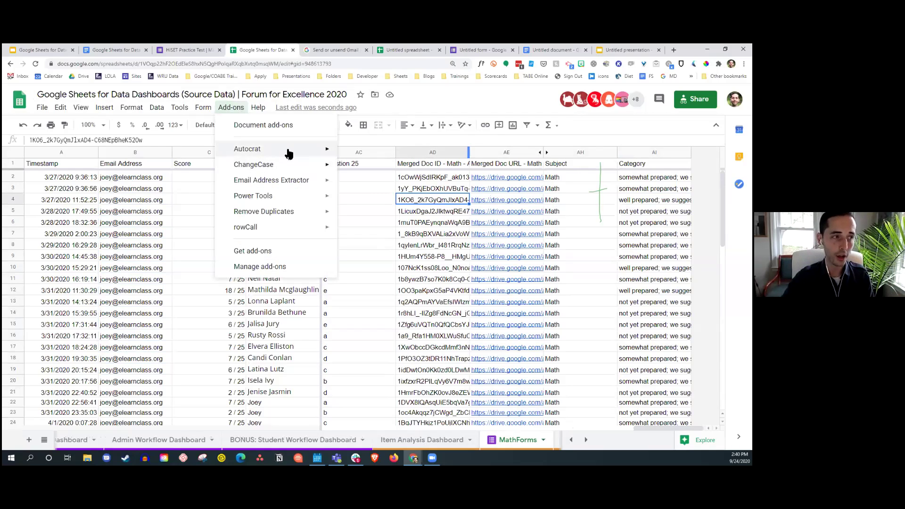
click(103, 47)
click(273, 50)
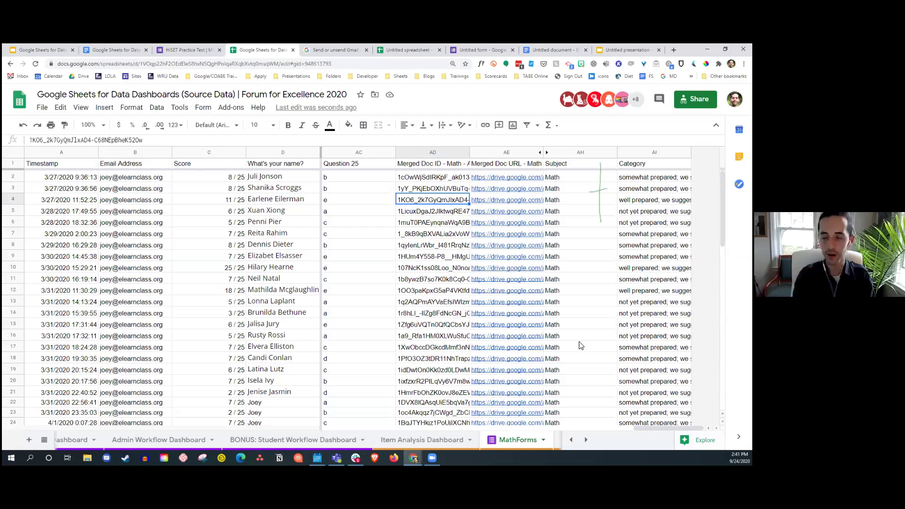
- Return to the Item Analysis Dashboard, check the Writing question 1 formula, and unhide rows 1–12 to examine the answer keys and percentages
click(424, 448)
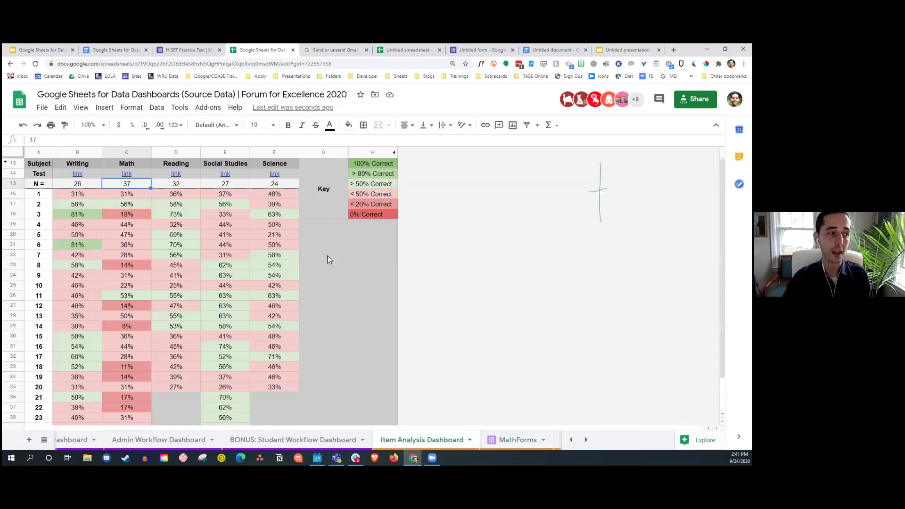
click(91, 192)
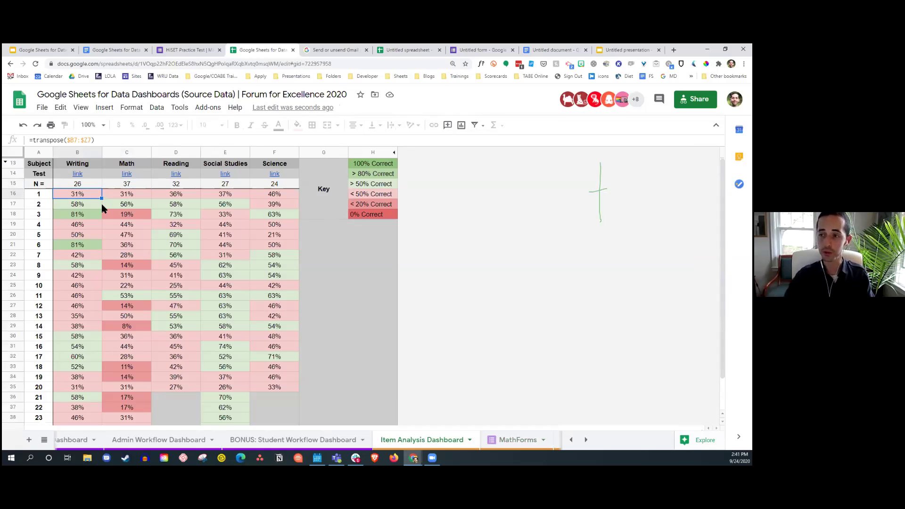
click(5, 162)
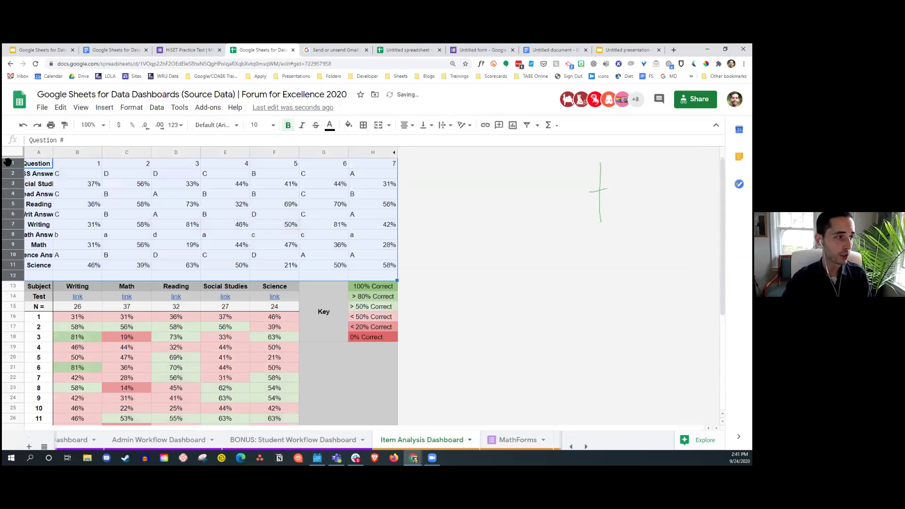
click(88, 188)
click(91, 208)
click(92, 234)
mouse_move(185, 295)
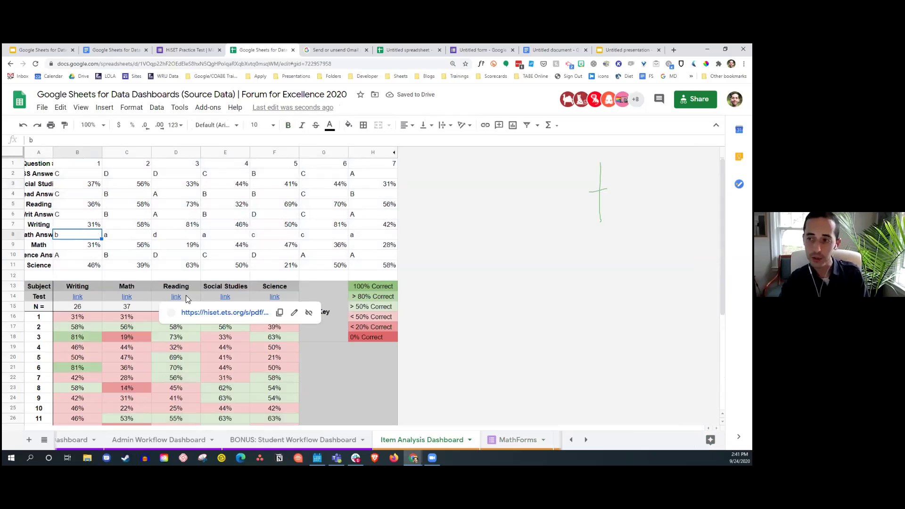
- Hide rows 1–12 of the Item Analysis Dashboard
click(10, 277)
shift+click(10, 163)
right_click(10, 163)
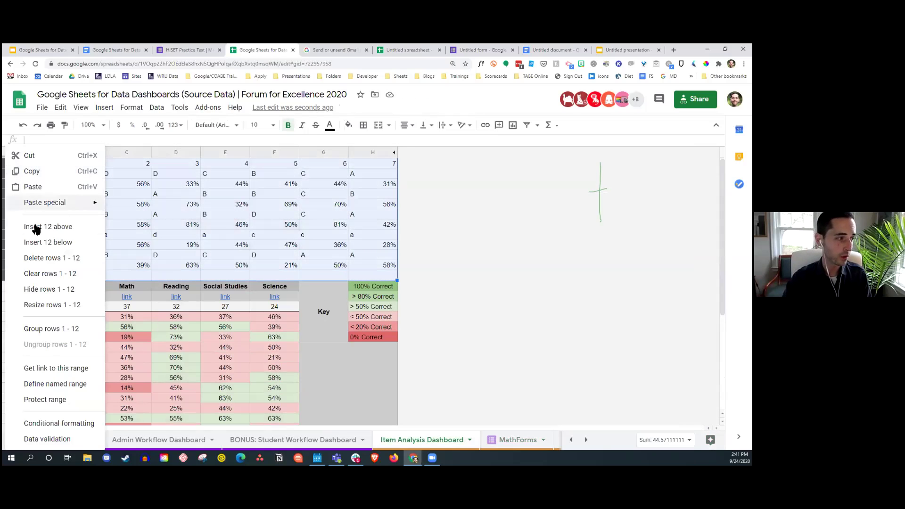
click(60, 289)
click(305, 248)
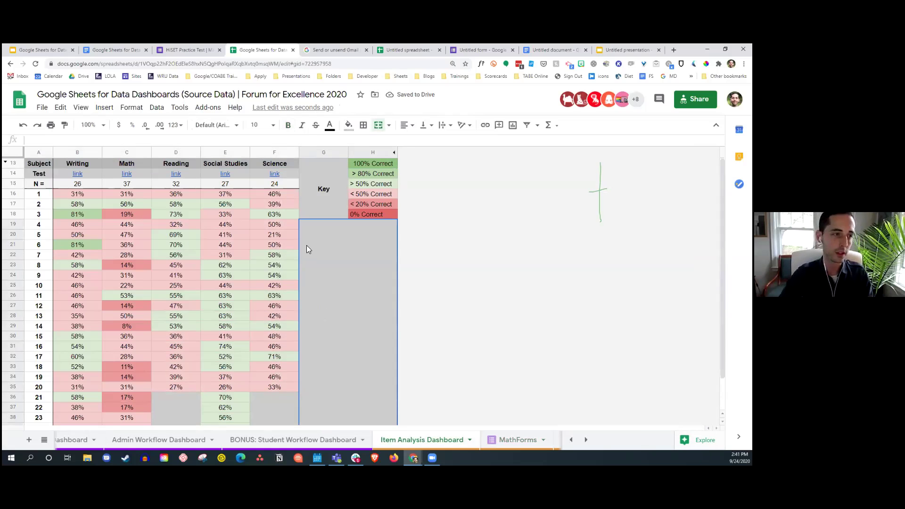
- Examine the question 3 percentages for Writing and Math, the N = row, and the formula behind Writing question 1
right_click(131, 316)
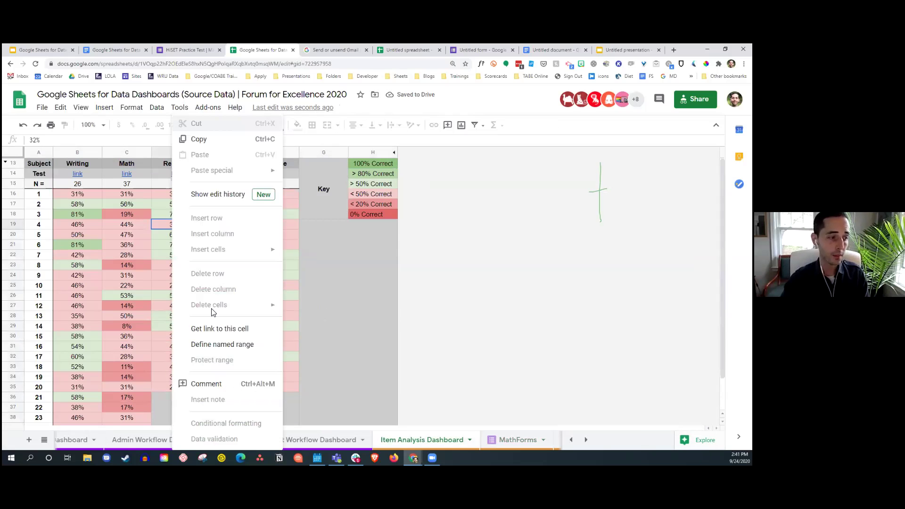
key(Escape)
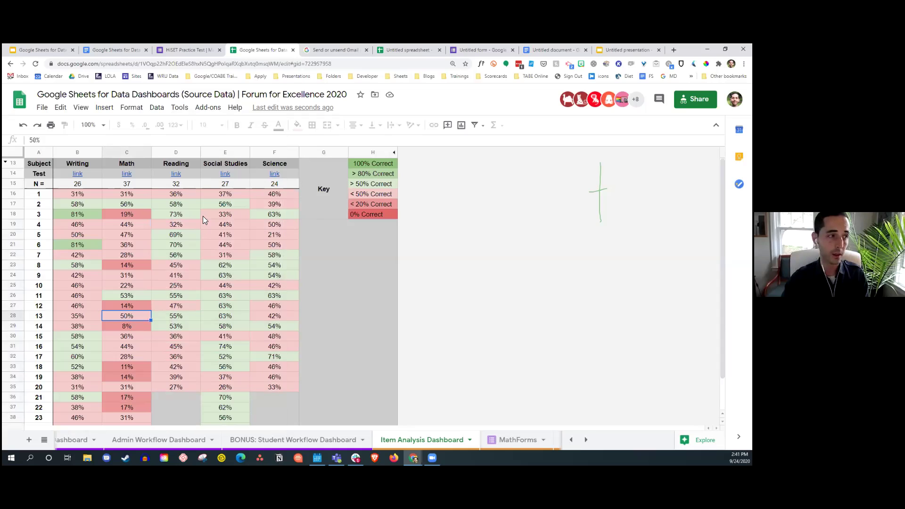
click(73, 215)
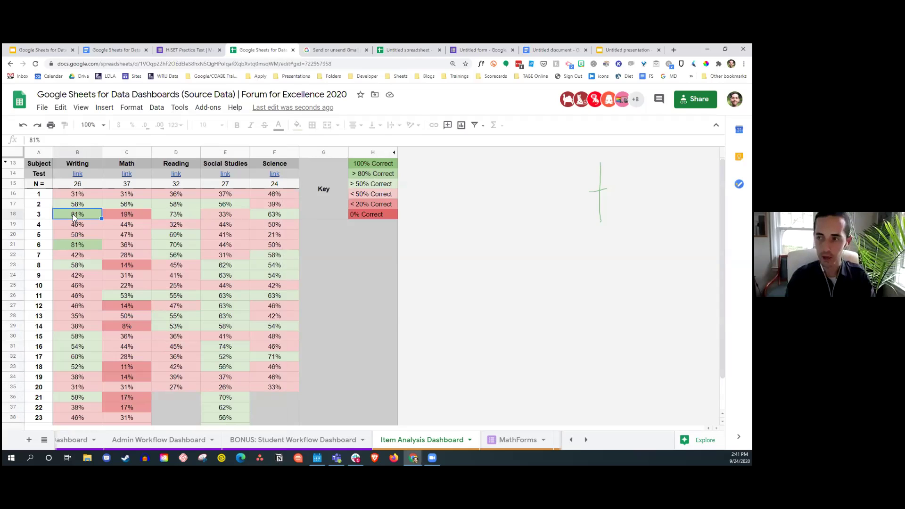
click(140, 217)
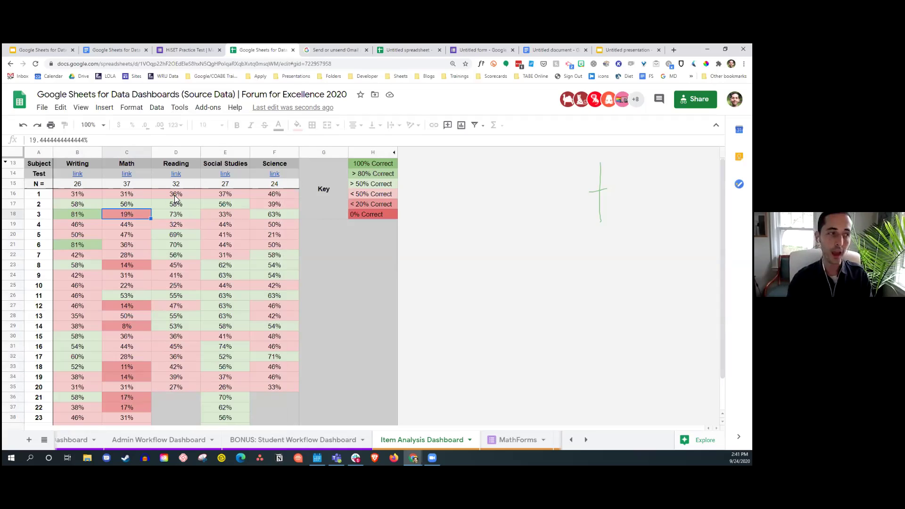
click(13, 184)
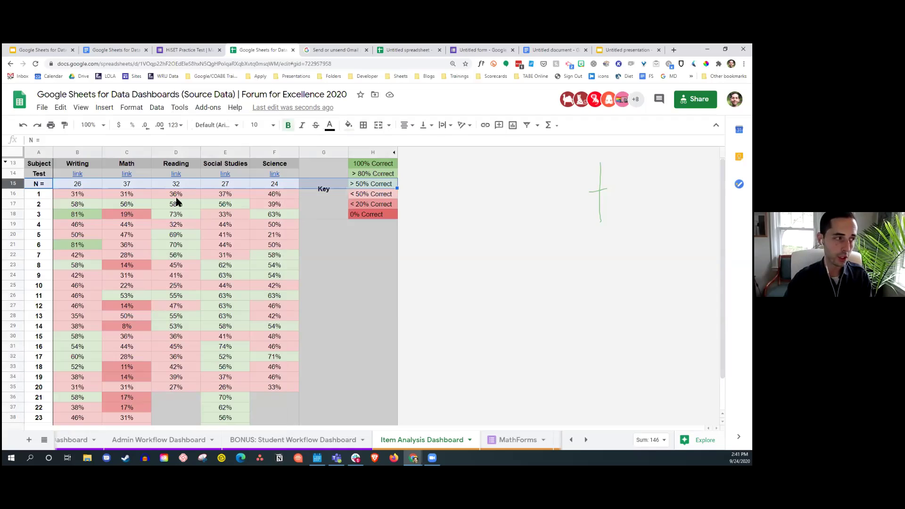
click(89, 194)
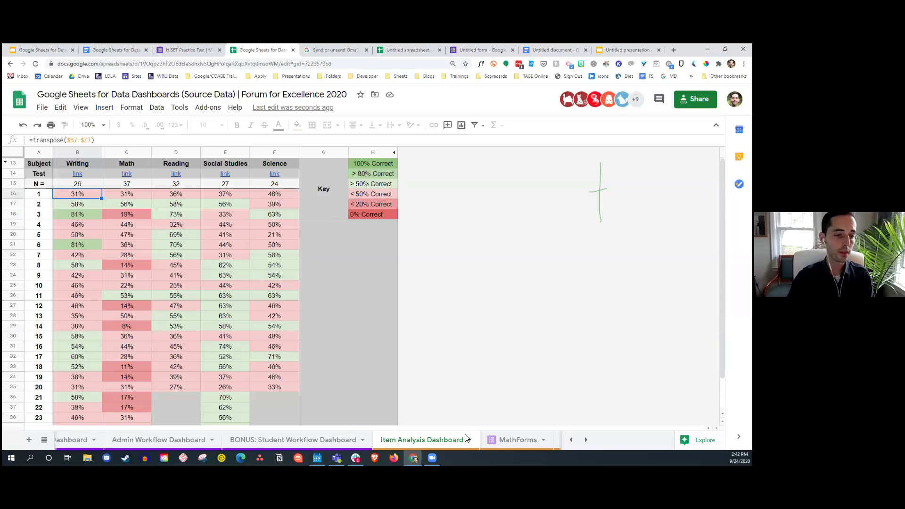
- Open the BONUS: TABE-PRACTICE sheet beyond the form response sheets
click(519, 440)
click(586, 440)
click(586, 439)
click(83, 442)
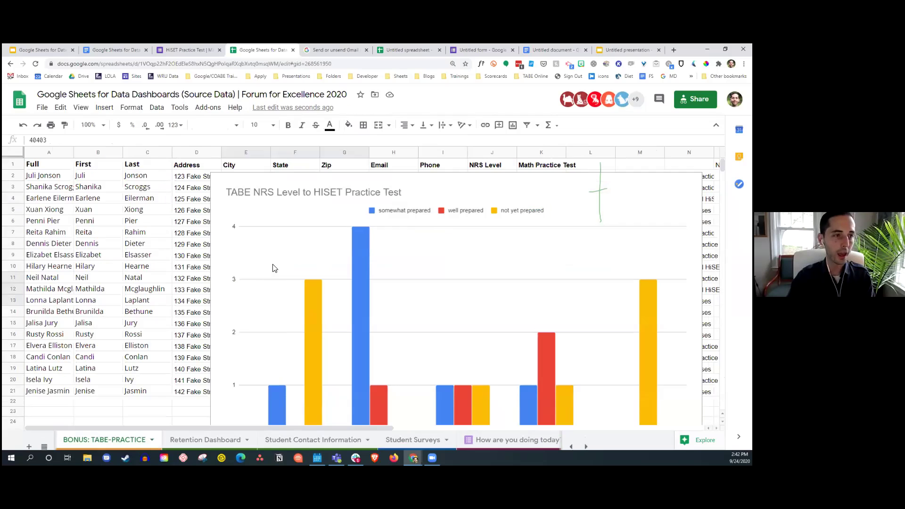
- Move the TABE NRS Level to HISET Practice Test chart to the left, shrink it slightly, and examine its bars by NRS level
scroll(536, 245, down, 1)
drag(516, 243, 452, 259)
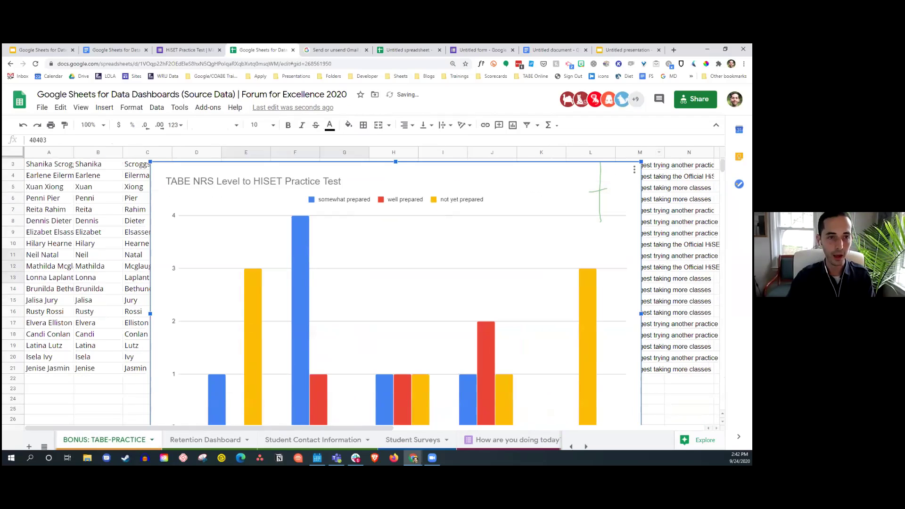
scroll(482, 241, down, 2)
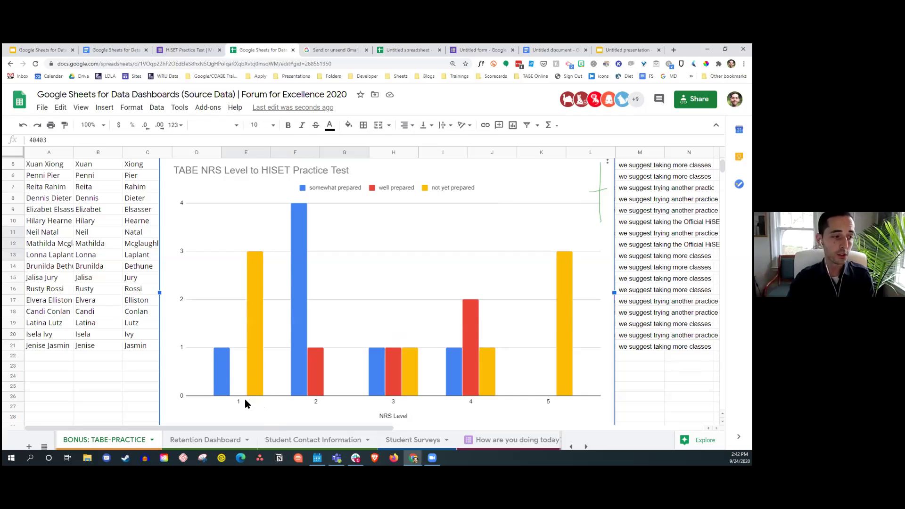
click(319, 407)
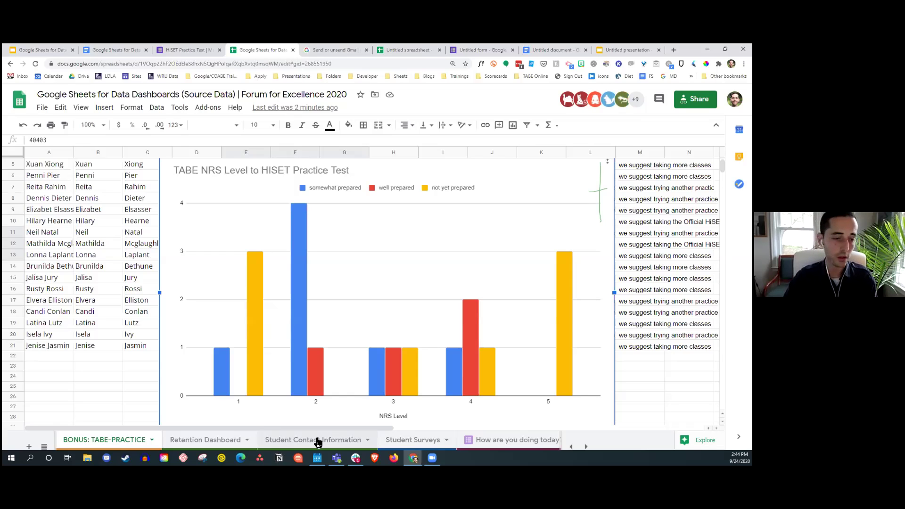
- Switch to the Google Slides presentation, advance to the Use Case 3 Retention Dashboard slide, and return to the Google Sheets workbook
click(24, 48)
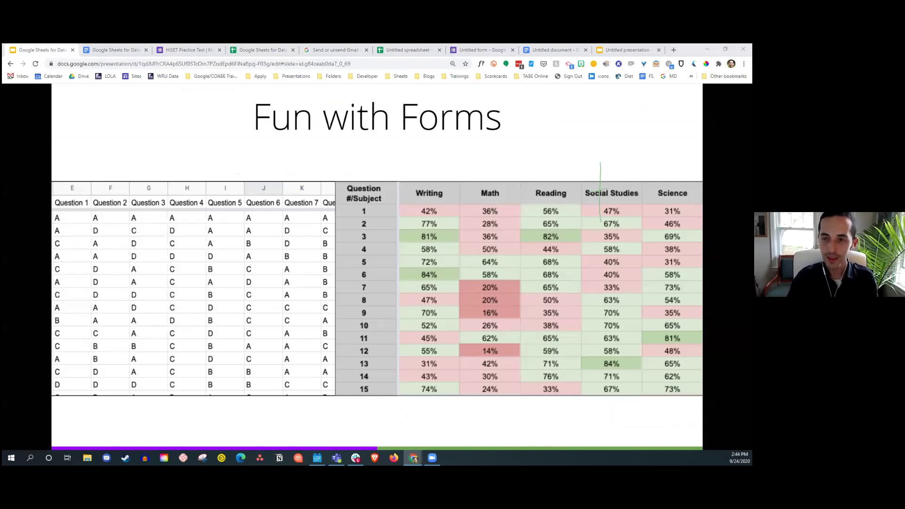
key(Right)
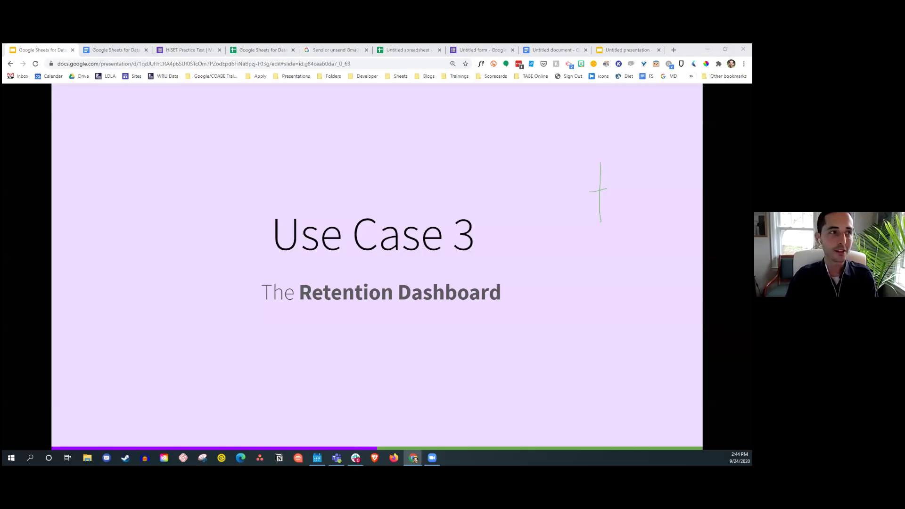
click(278, 49)
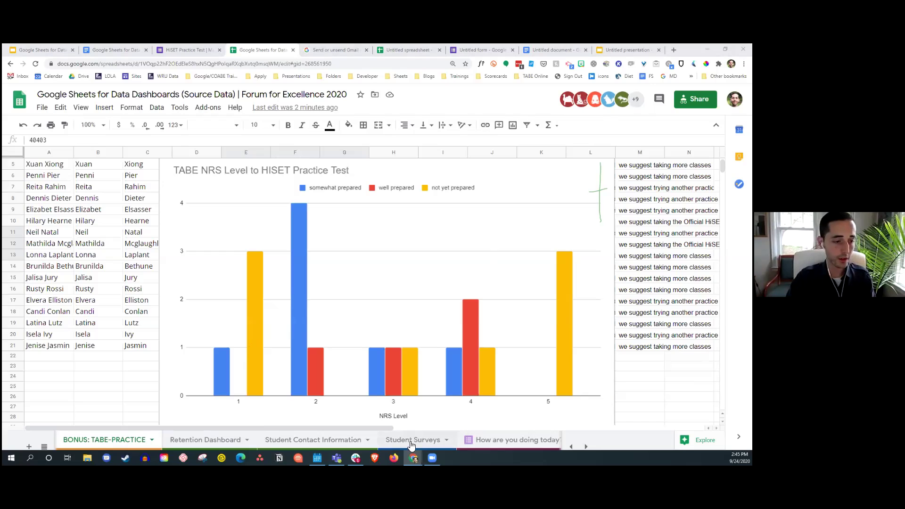
- Open the Retention Dashboard sheet, look over the Student Contact Information sheet, and return to the Retention Dashboard
click(207, 440)
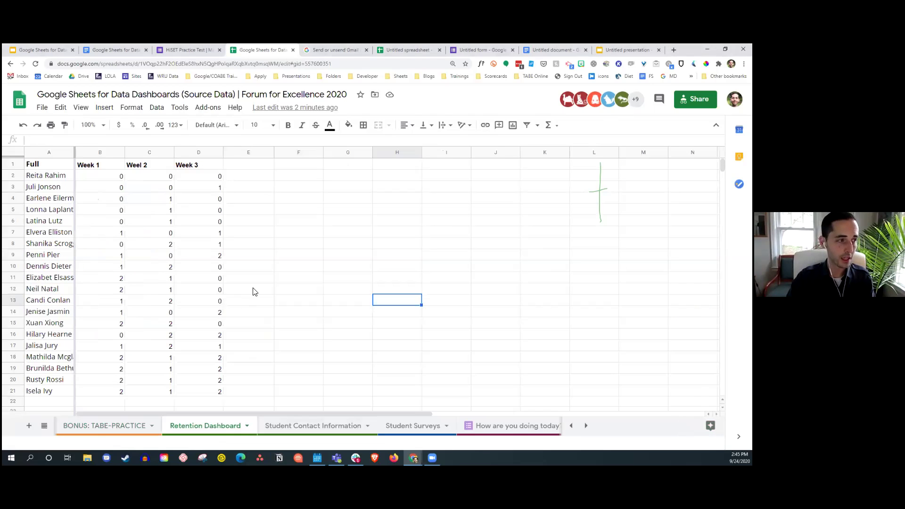
click(328, 425)
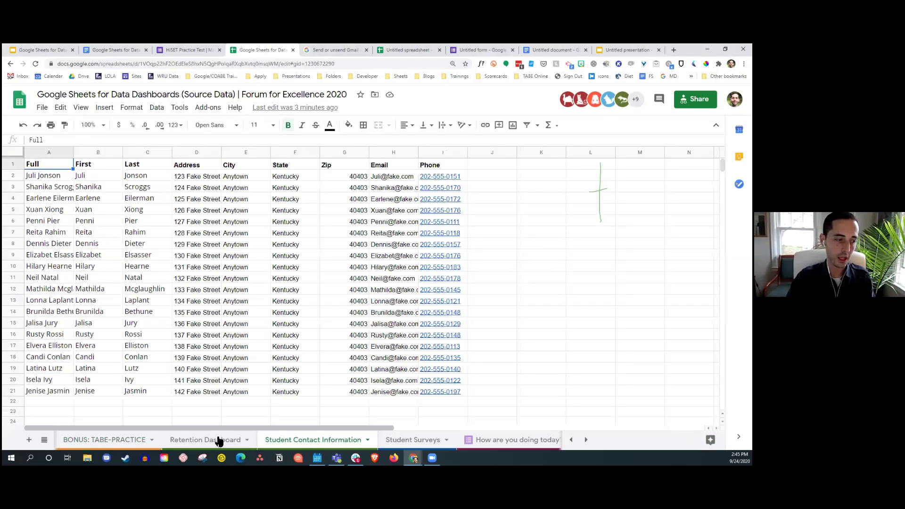
click(218, 441)
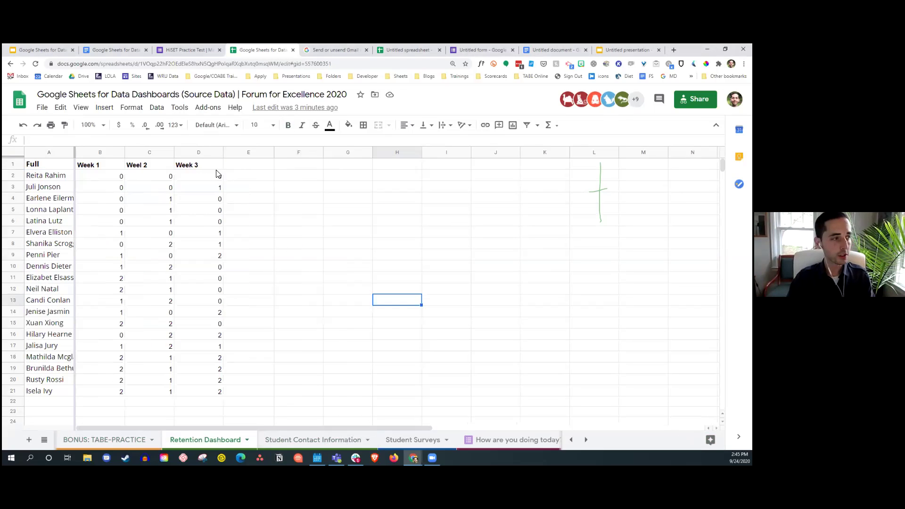
- Examine the Retention Dashboard's header row and the weekly values for each student in columns B to D
click(40, 169)
drag(40, 169, 223, 167)
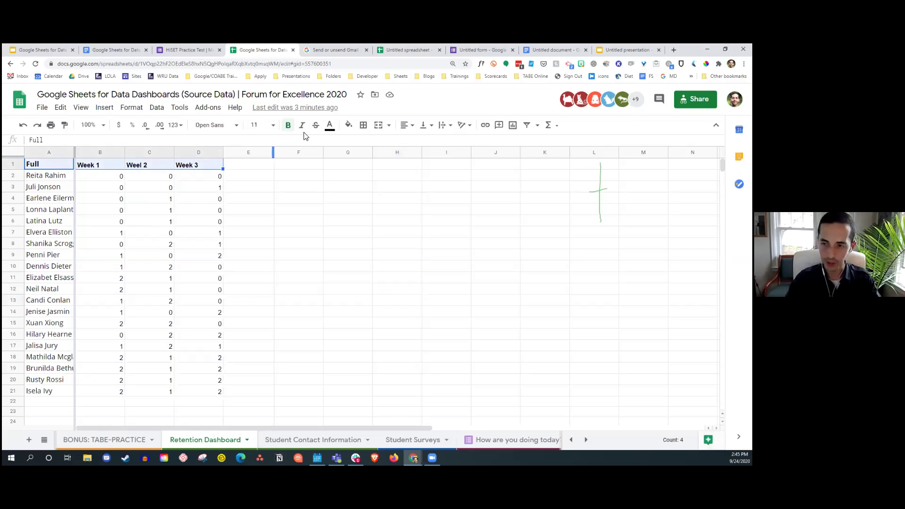
click(313, 255)
drag(114, 175, 118, 392)
click(172, 179)
drag(174, 223, 188, 401)
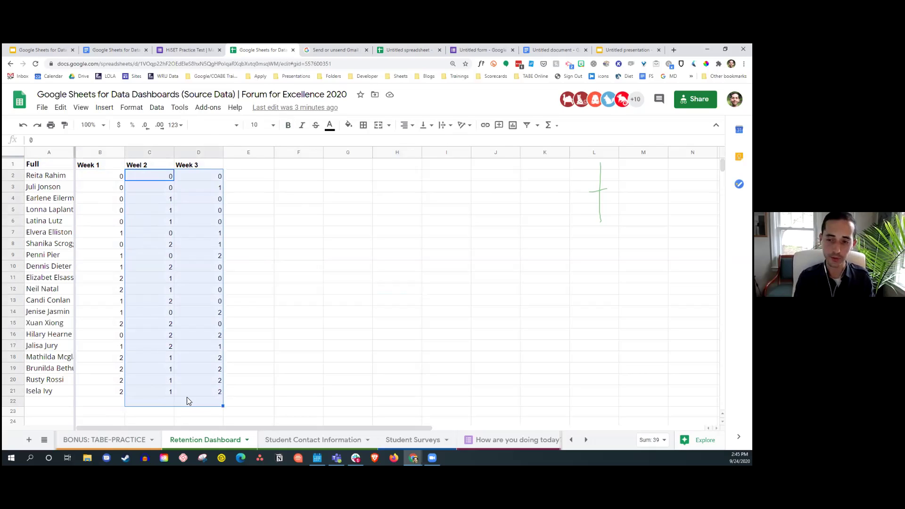
click(264, 345)
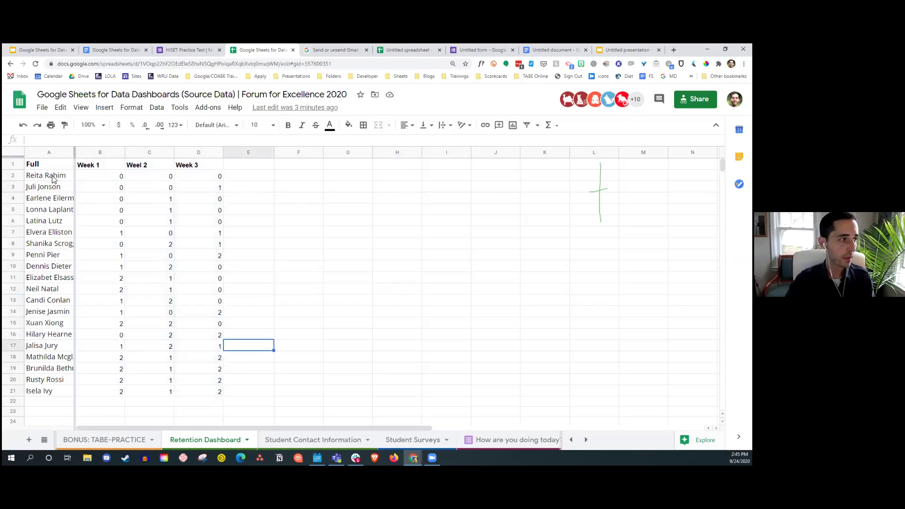
- Insert an empty column between the Full and Week 1 columns of the Retention Dashboard
click(96, 164)
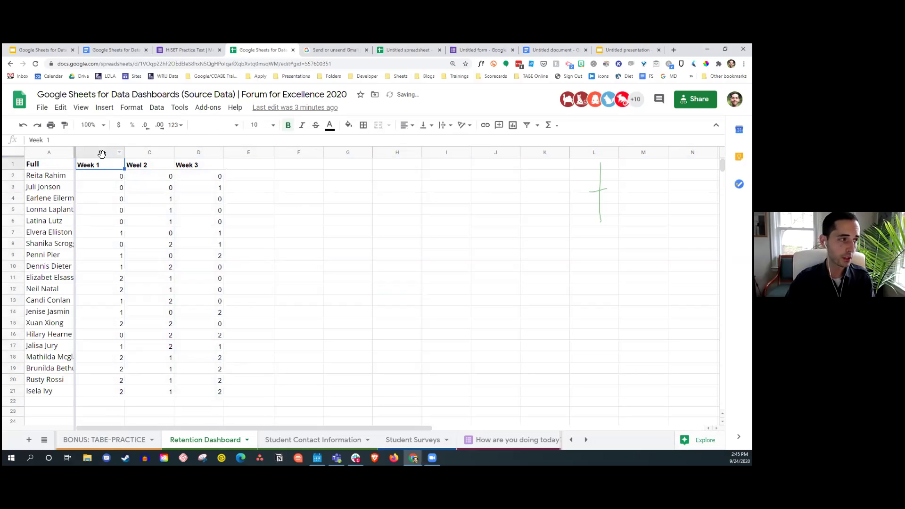
right_click(100, 152)
click(127, 193)
- Enter the formula =sum(C2:E2) in cell B2 to add up the first student's three weekly values
click(109, 180)
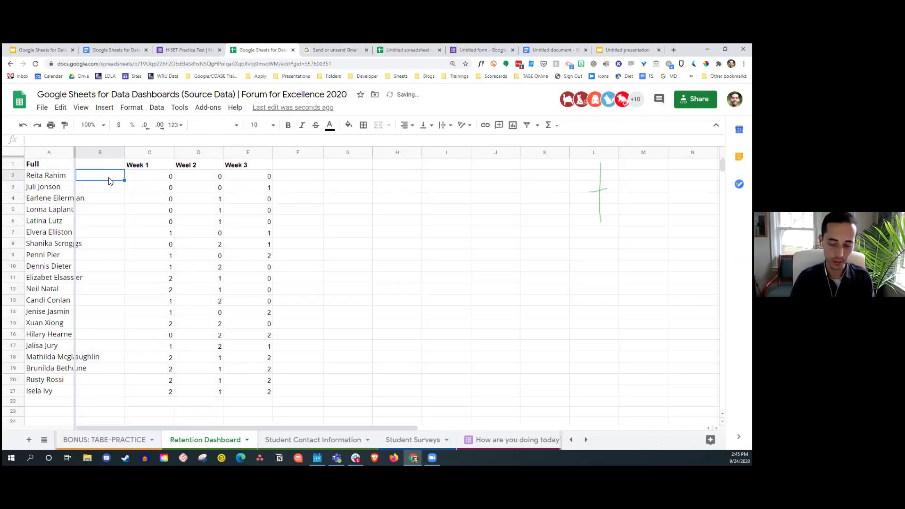
text(=s)
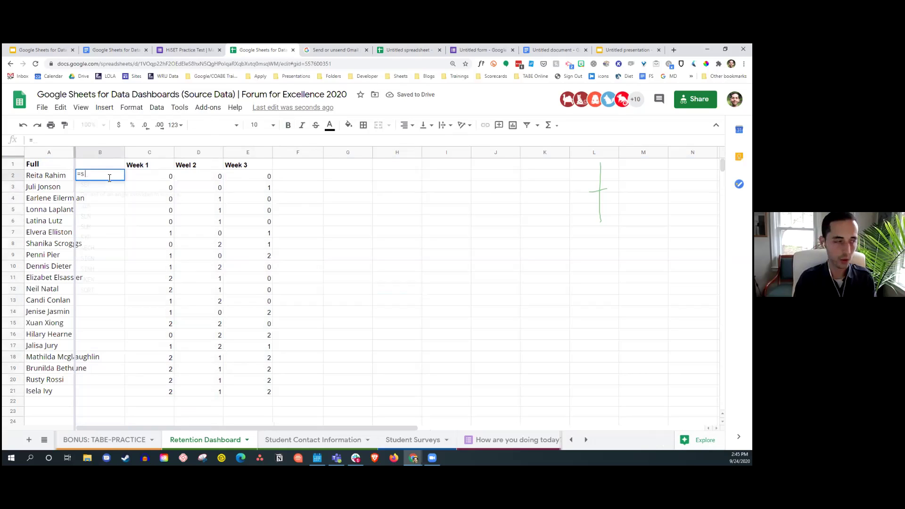
text(um(C2:E2)
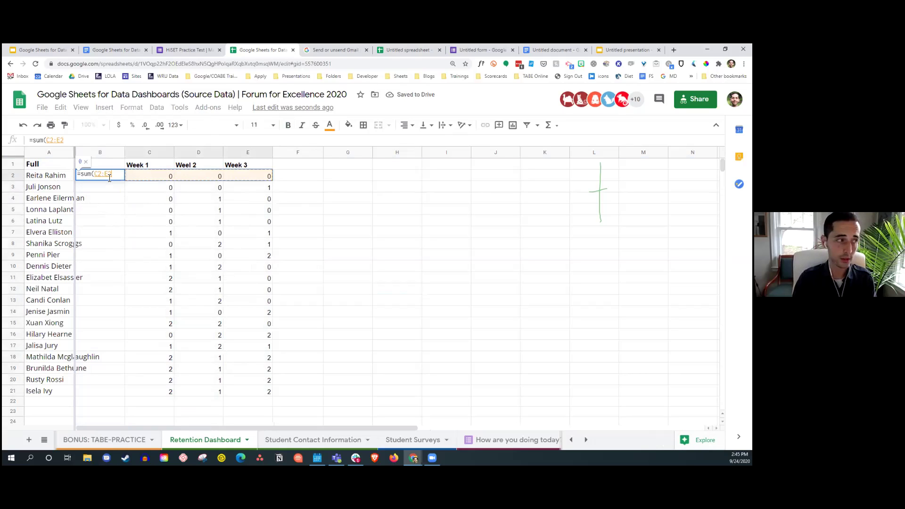
key(Return)
- Head column B with Total and fill the sum formula from B2 down to row 21
click(115, 169)
text(Total)
key(Return)
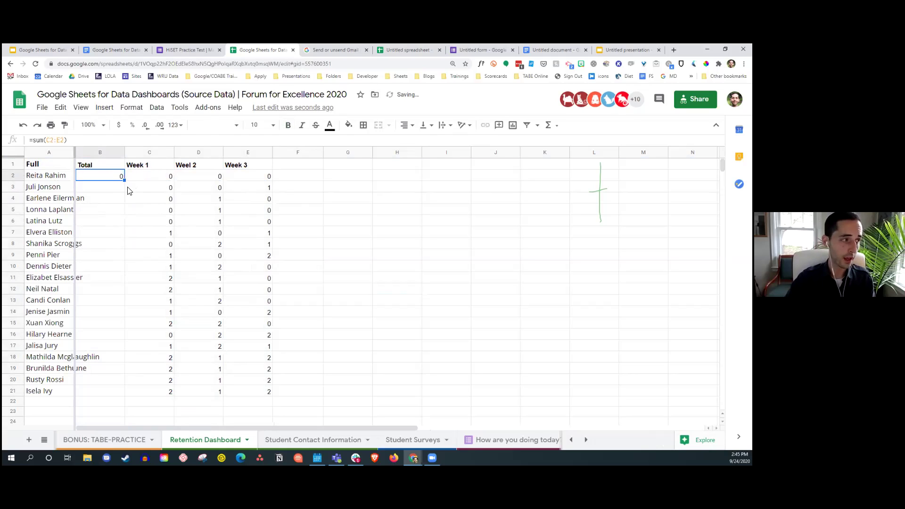
double_click(124, 180)
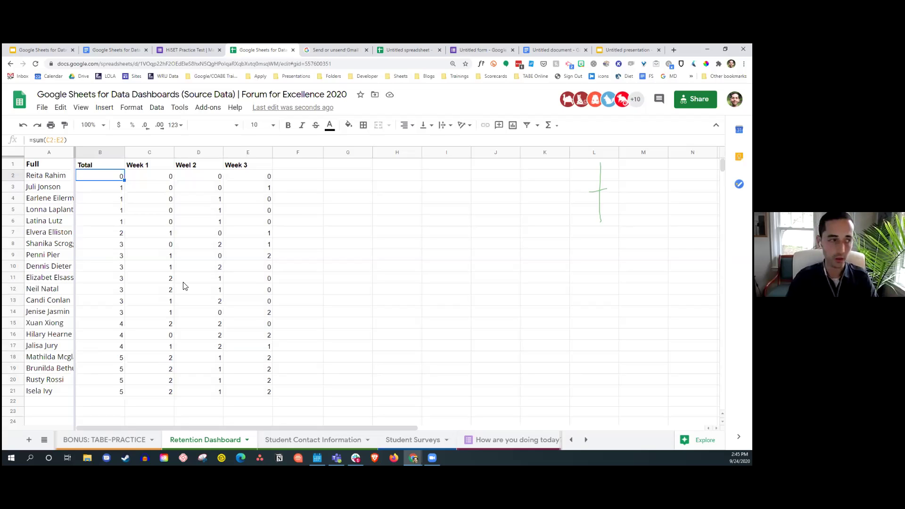
- Add a conditional formatting rule to B2:E21 that fills cells equal to 0 with light red
drag(122, 182, 257, 396)
right_click(237, 332)
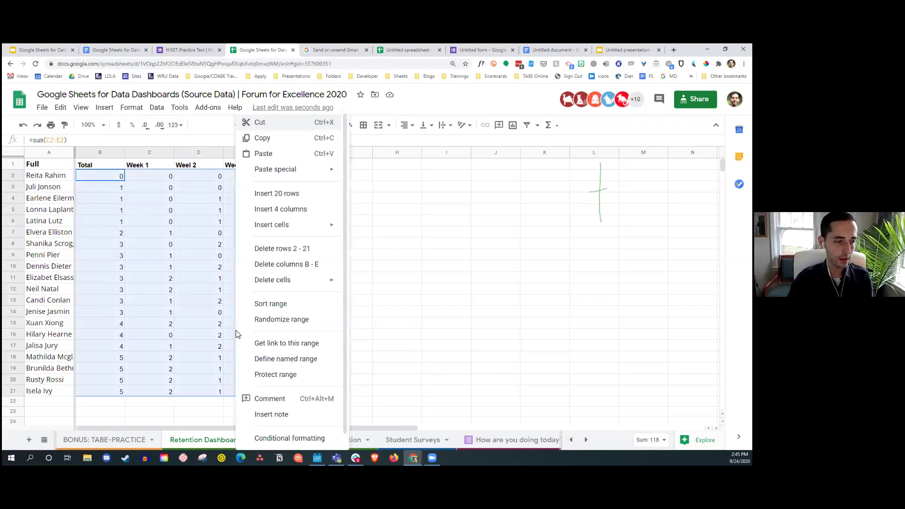
click(316, 439)
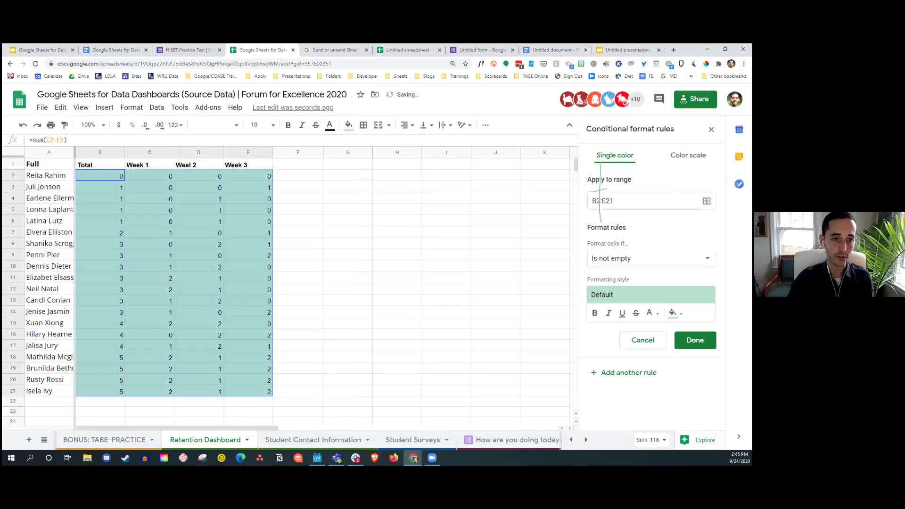
click(651, 258)
scroll(632, 353, down, 3)
click(622, 399)
text(0)
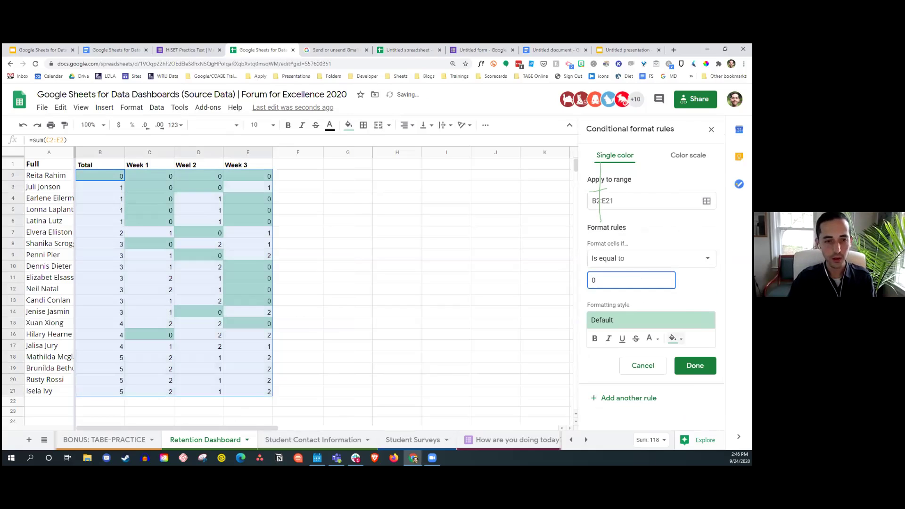
click(675, 338)
click(587, 217)
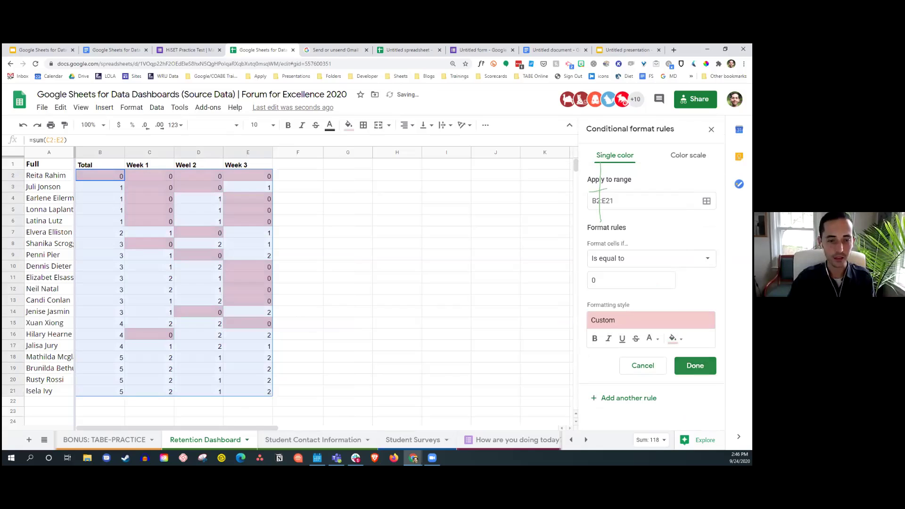
click(696, 366)
click(353, 300)
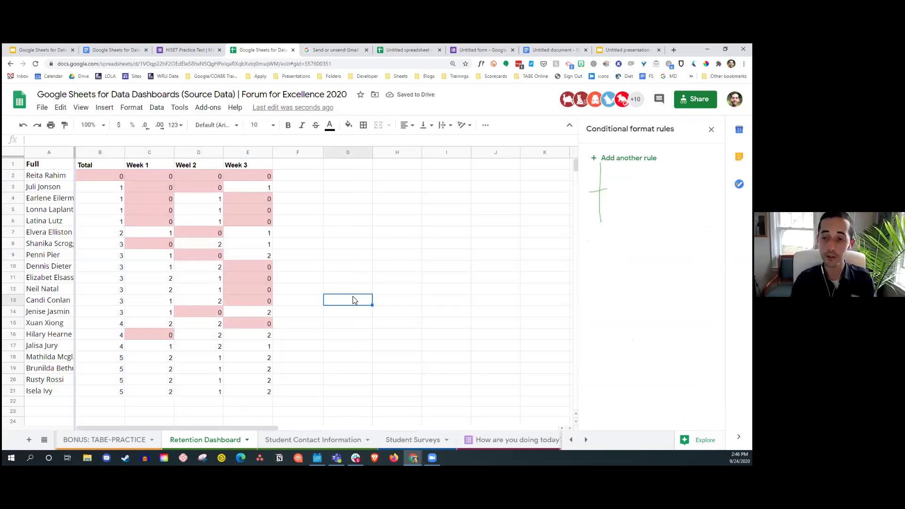
- Review the first student's row in the Retention Dashboard and the columns available in the Student Contact Information sheet
drag(9, 180, 8, 179)
click(14, 174)
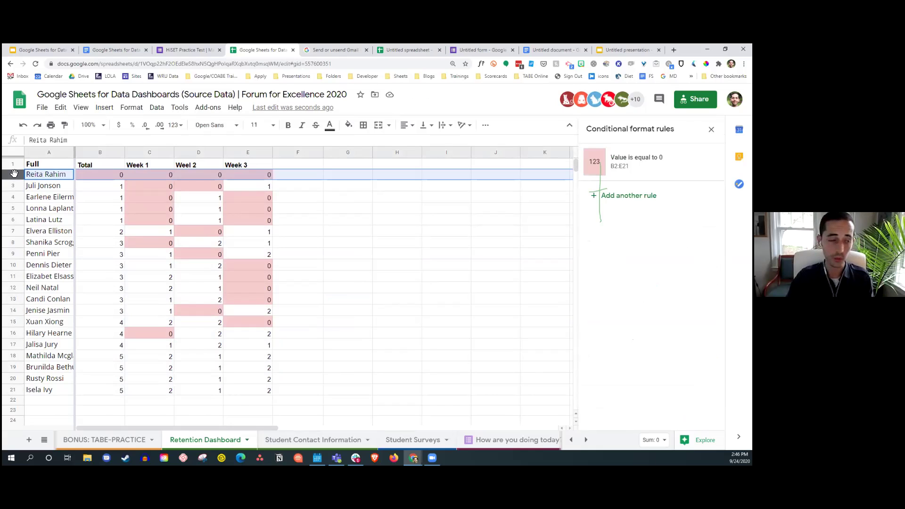
click(249, 152)
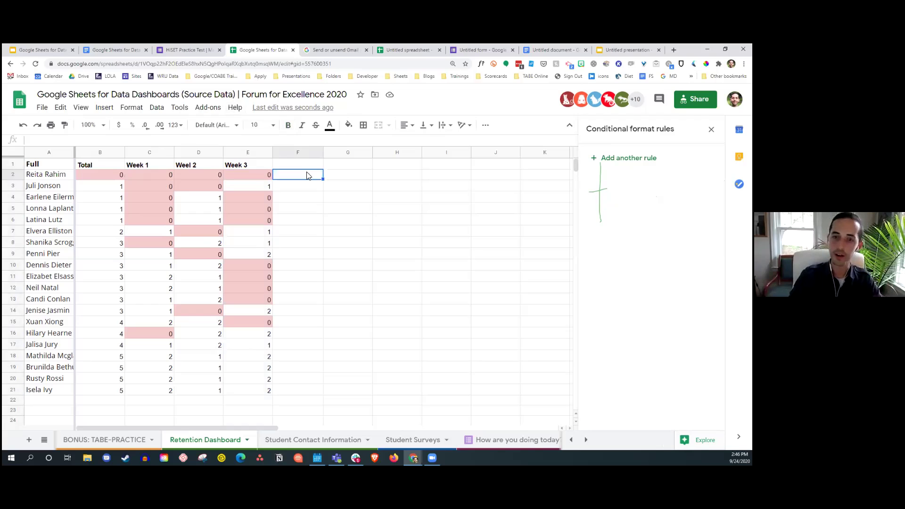
click(313, 440)
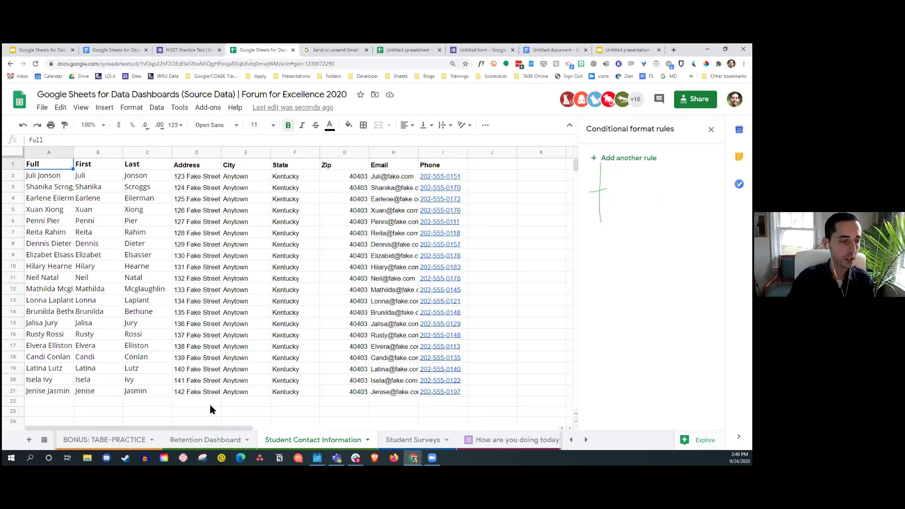
click(211, 440)
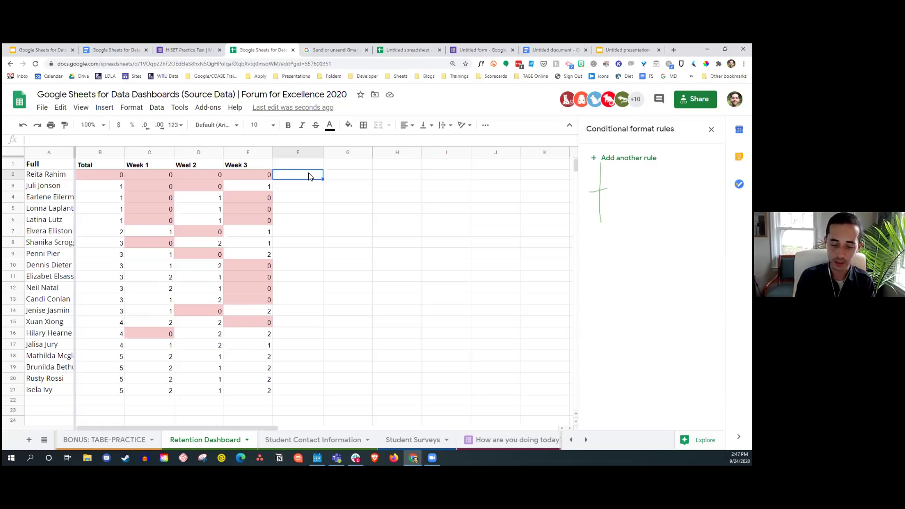
- Enter =vlookup(A2,'Student Contact Information'!A2:I21,8,false) in cell F2 to pull the first student's email
text(=vlook)
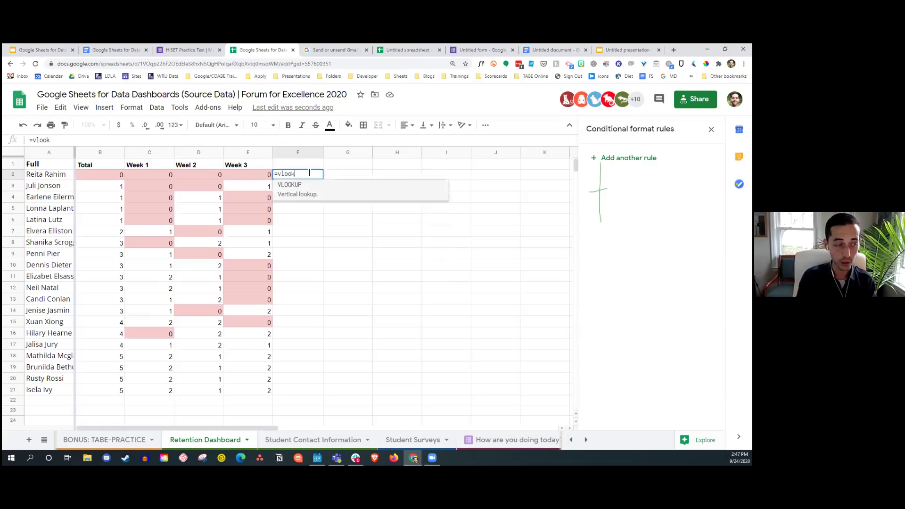
text(up()
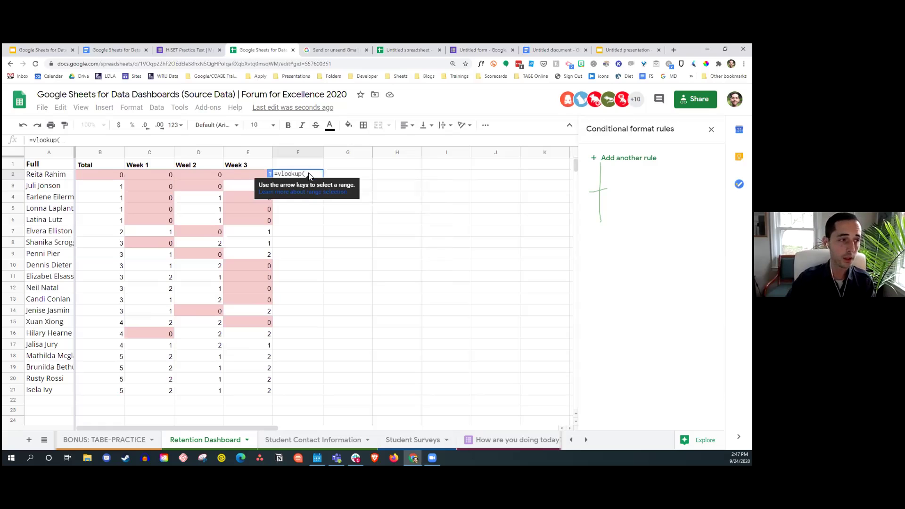
click(50, 175)
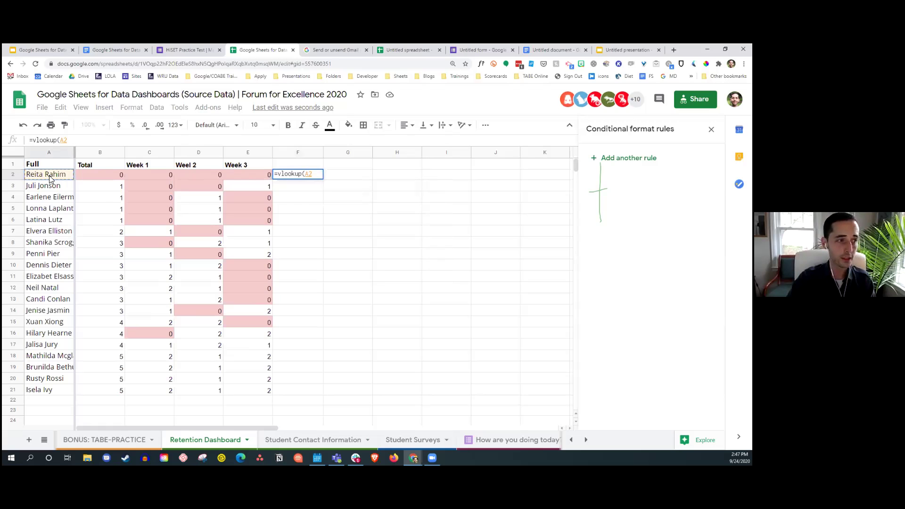
click(303, 434)
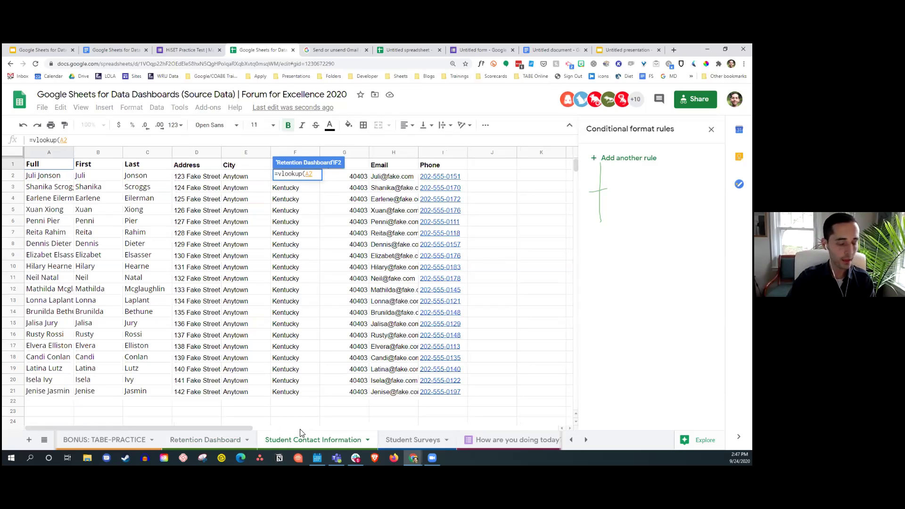
text(,)
drag(42, 176, 45, 187)
drag(95, 208, 451, 397)
text(,)
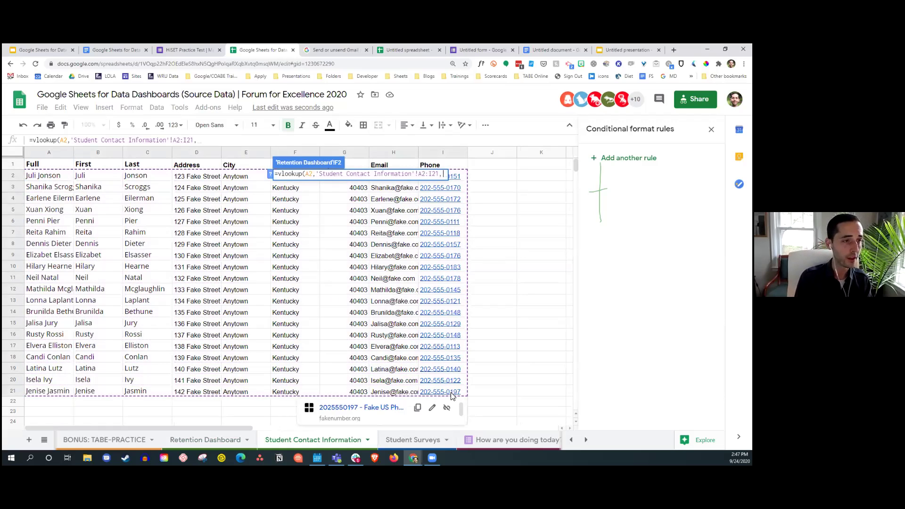
text(8,false))
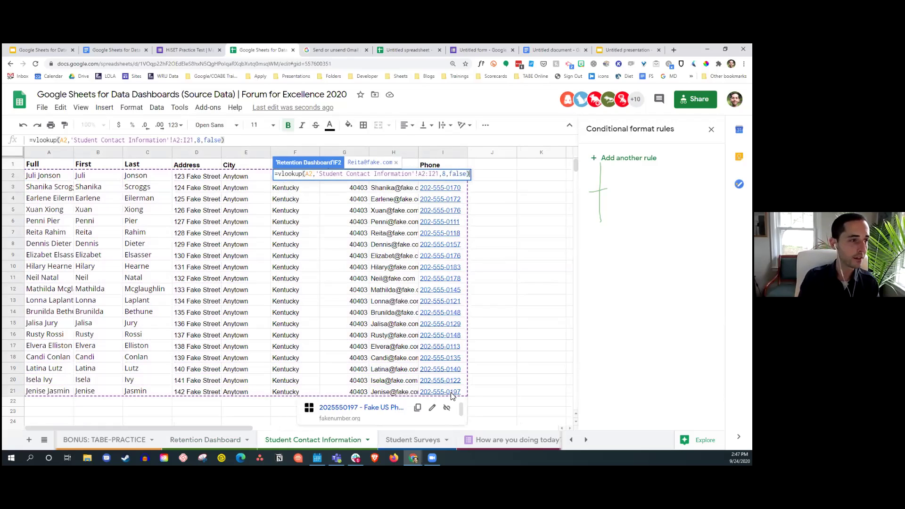
key(Return)
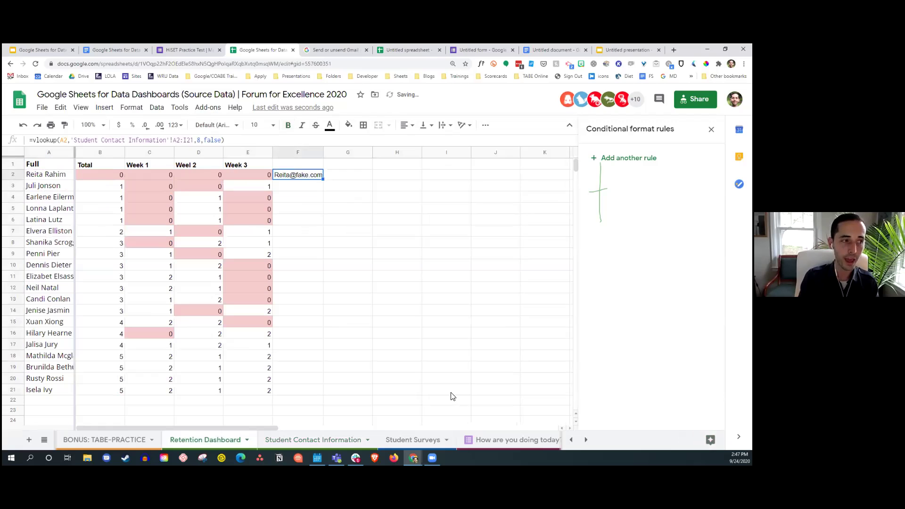
- Head column F with Email Address
key(Up)
text(Email)
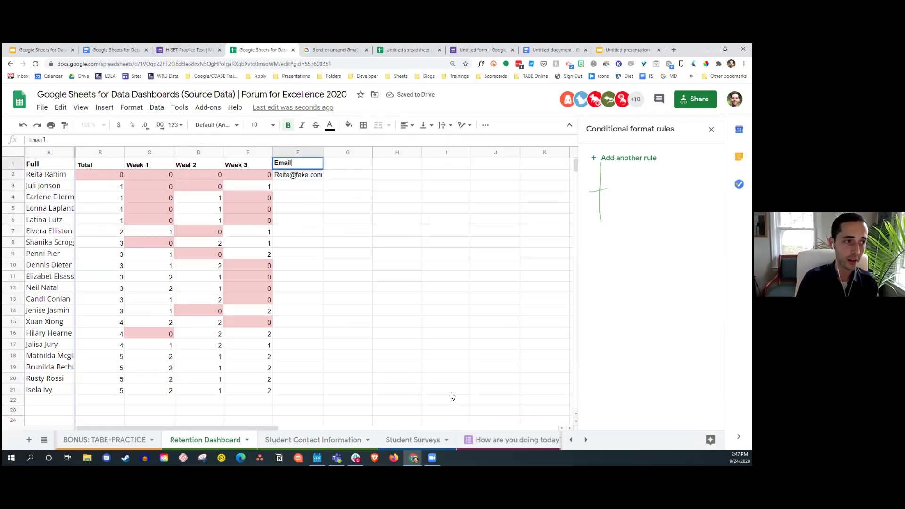
text( Address)
key(Return)
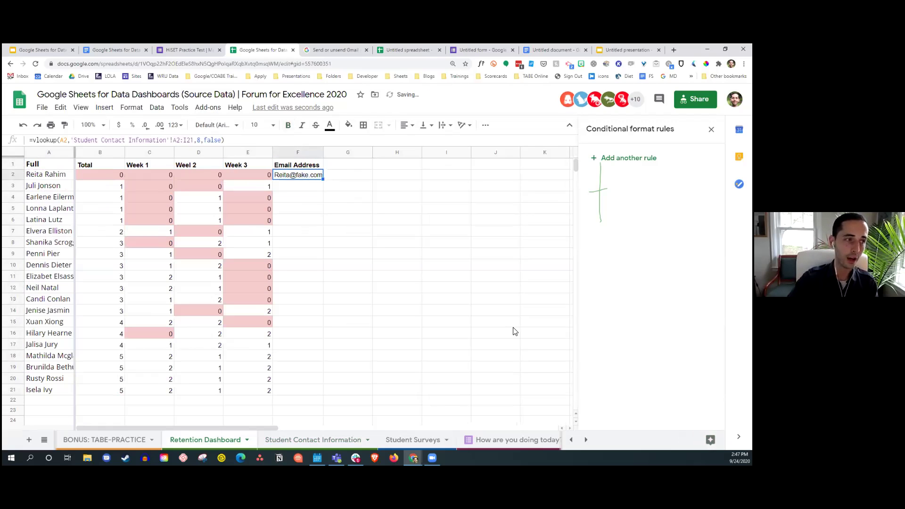
- Change the column index in F2's lookup formula to {8,9} so it covers both email and phone
click(293, 441)
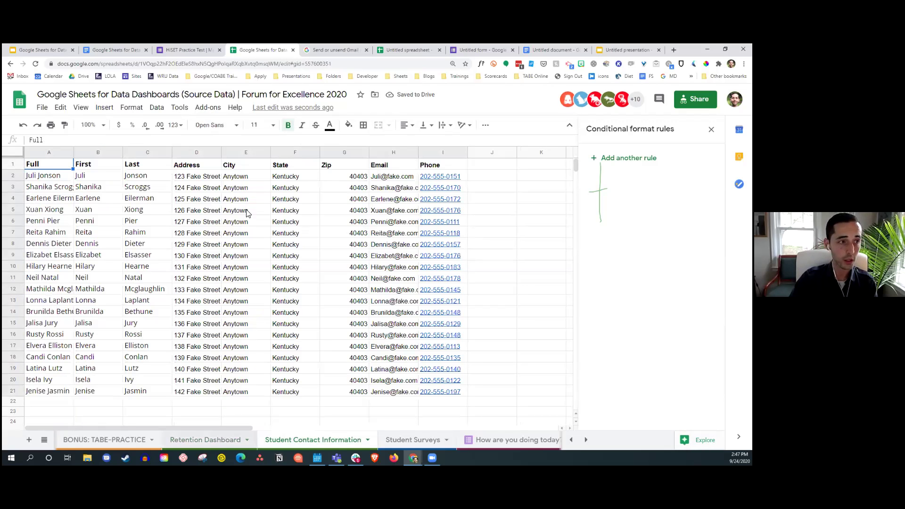
click(191, 440)
click(200, 141)
text({8)
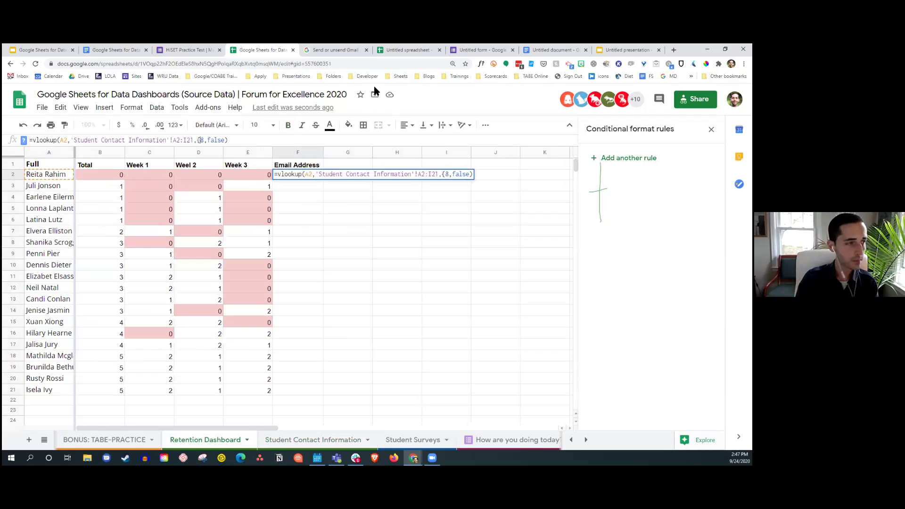
text(,9)
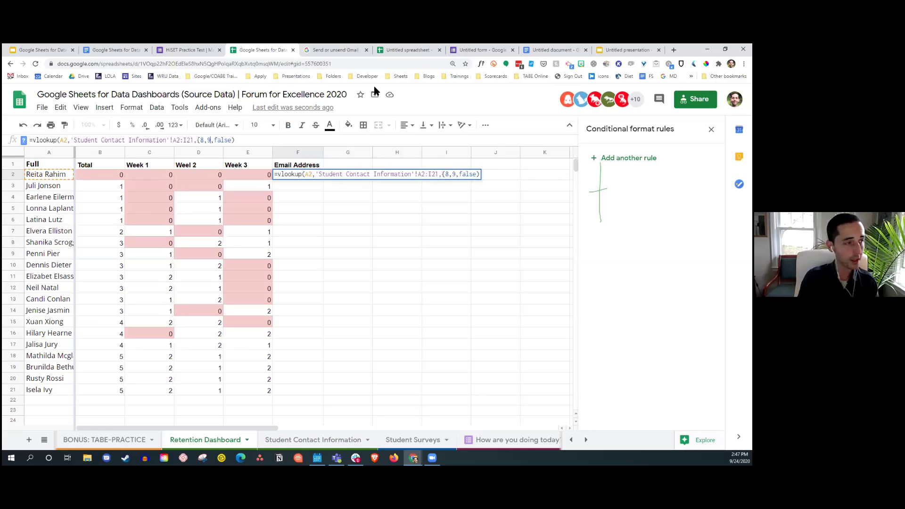
text(})
key(Return)
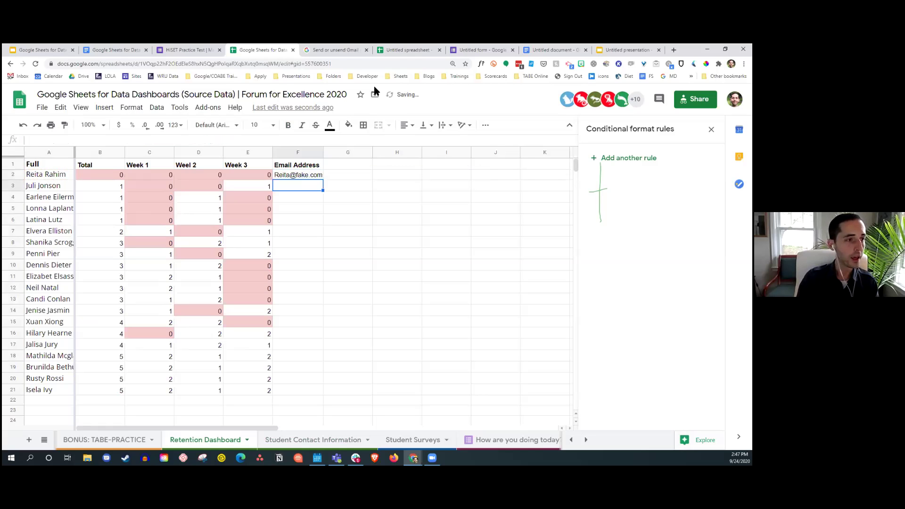
- Wrap the lookup formula in cell F2 in arrayformula( ) so it returns both contact columns
click(32, 140)
text(arrayformula()
key(End)
text())
key(Return)
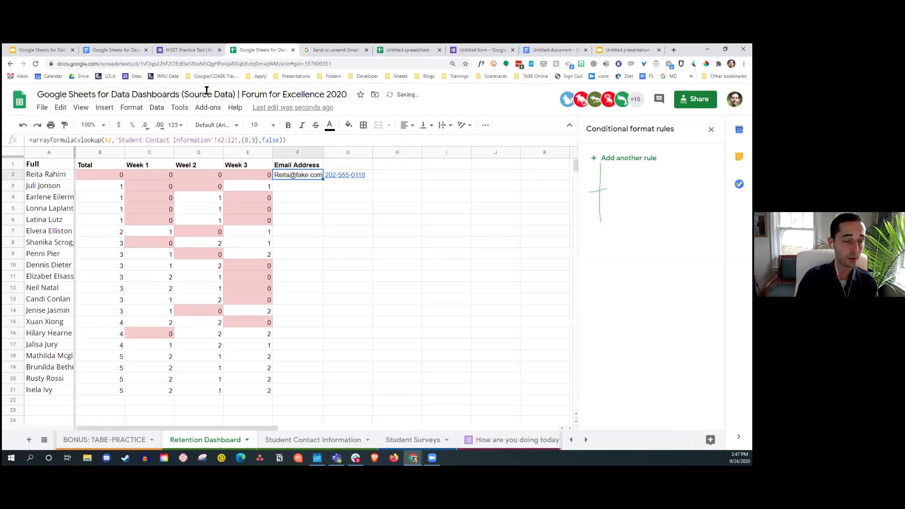
- Head column G with Phone number
key(Right)
key(Up)
text(P)
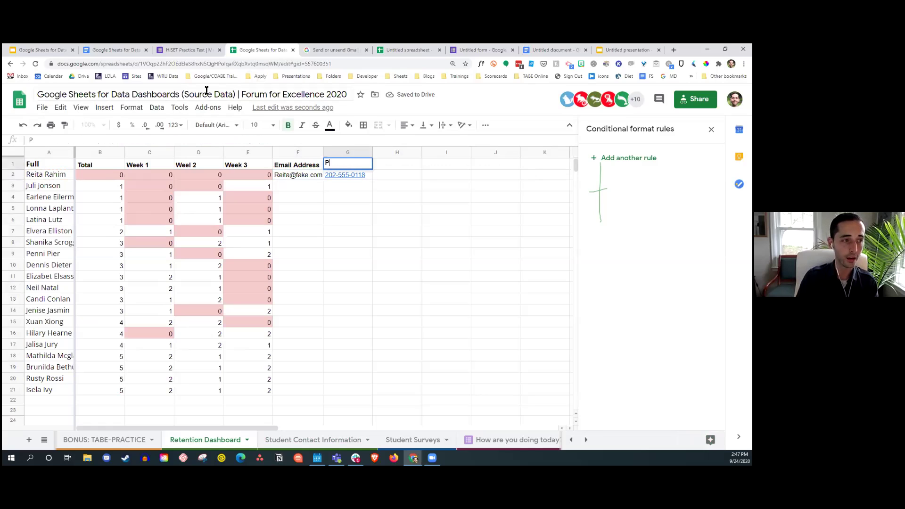
text(hone number)
key(Return)
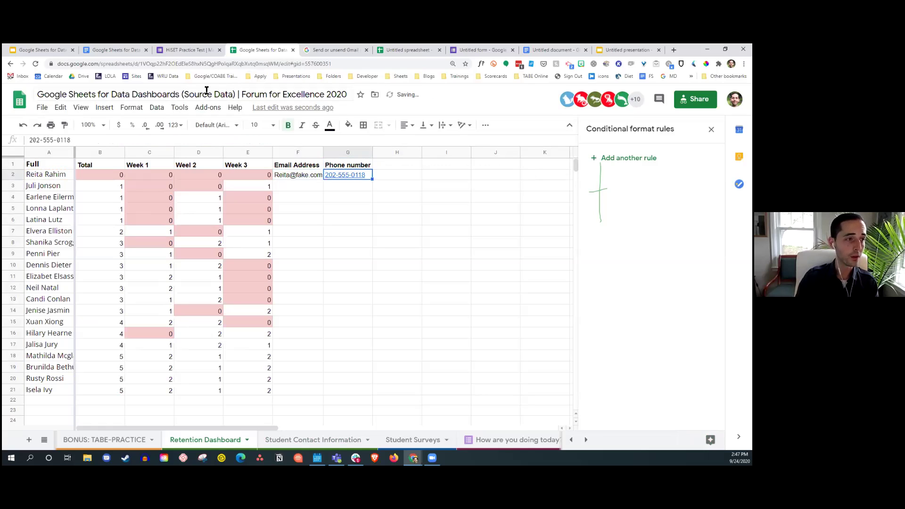
- Make the lookup range in F2's formula absolute as 'Student Contact Information'!$A$2:$I$21
key(Left)
click(235, 141)
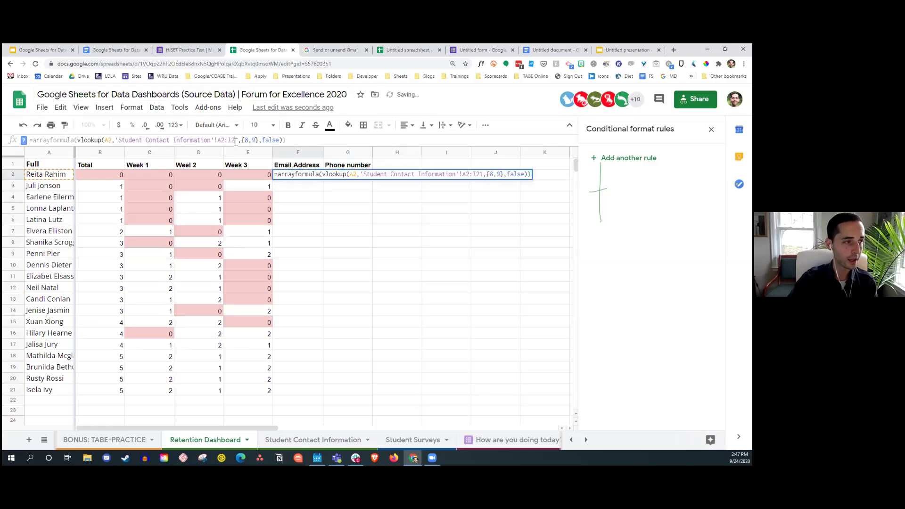
key(Return)
- Copy F2:G2 into F3:G21 for the remaining students and fit column F's width to the email addresses
key(Up)
key(shift+Right)
key(ctrl+c)
key(Down)
key(shift+Right)
key(shift+Down)
key(shift+Down)
key(shift+Down)
key(shift+Down)
key(shift+Down)
key(shift+Down)
key(shift+Down)
key(shift+Down)
key(shift+Down)
key(shift+Down)
key(shift+Down)
key(shift+Down)
key(shift+Down)
key(shift+Down)
key(shift+Down)
key(shift+Down)
key(shift+Down)
key(shift+Down)
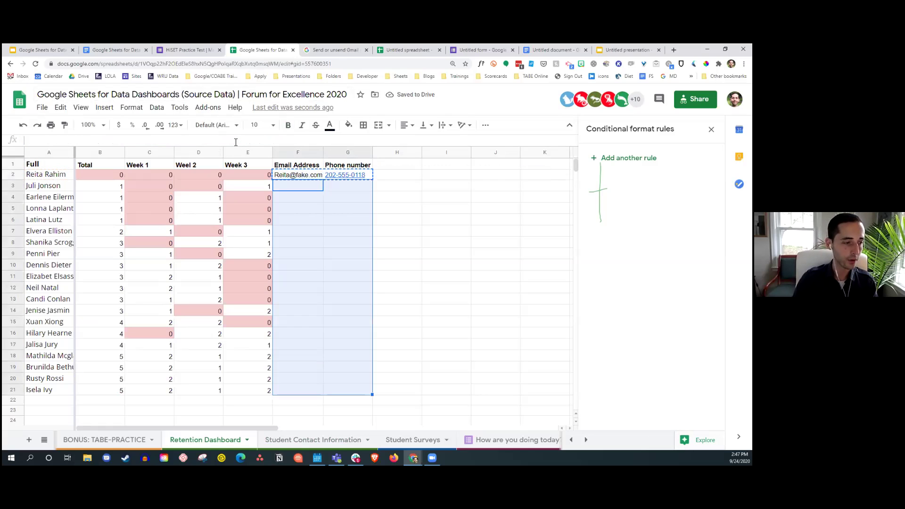
key(ctrl+v)
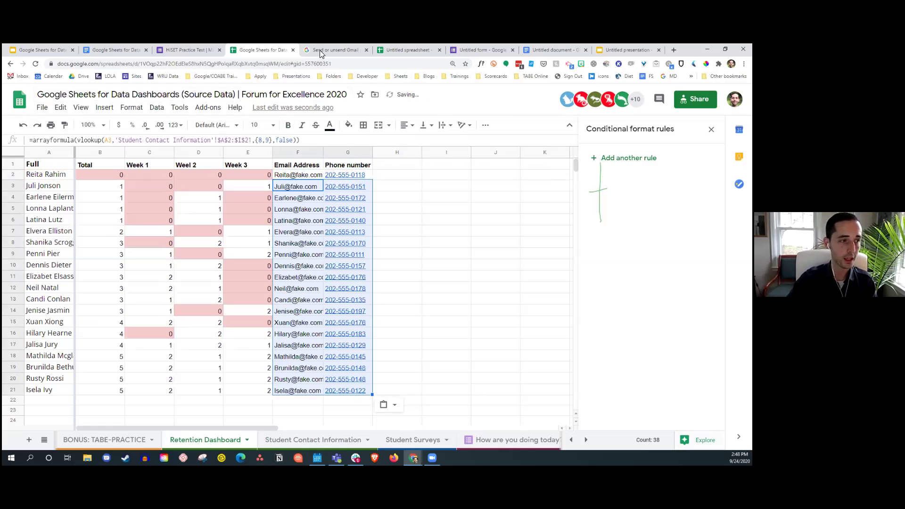
drag(59, 186, 53, 402)
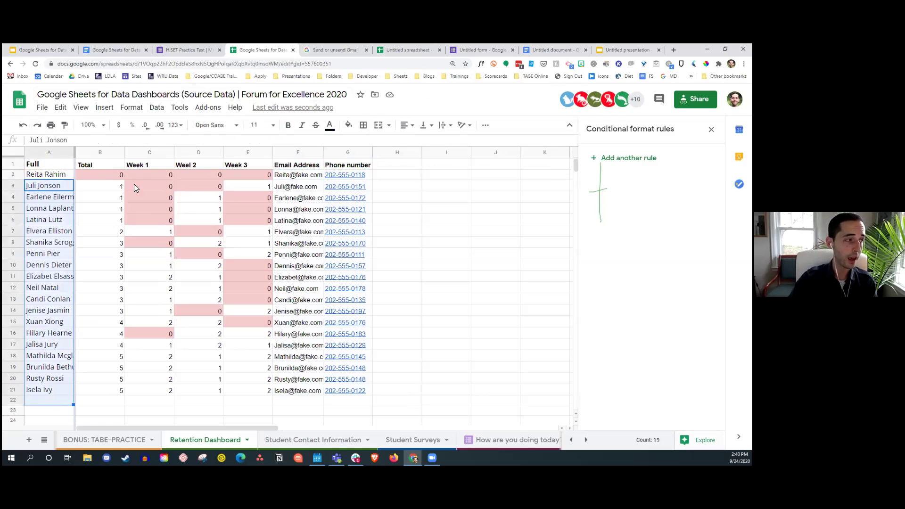
double_click(323, 156)
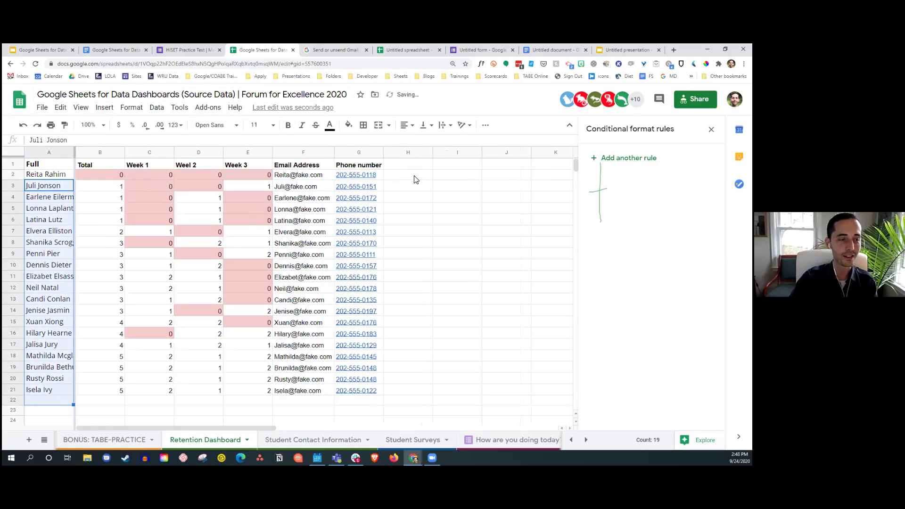
- Insert checkboxes in cells H2 to H21 beside the students' phone numbers
drag(415, 179, 424, 394)
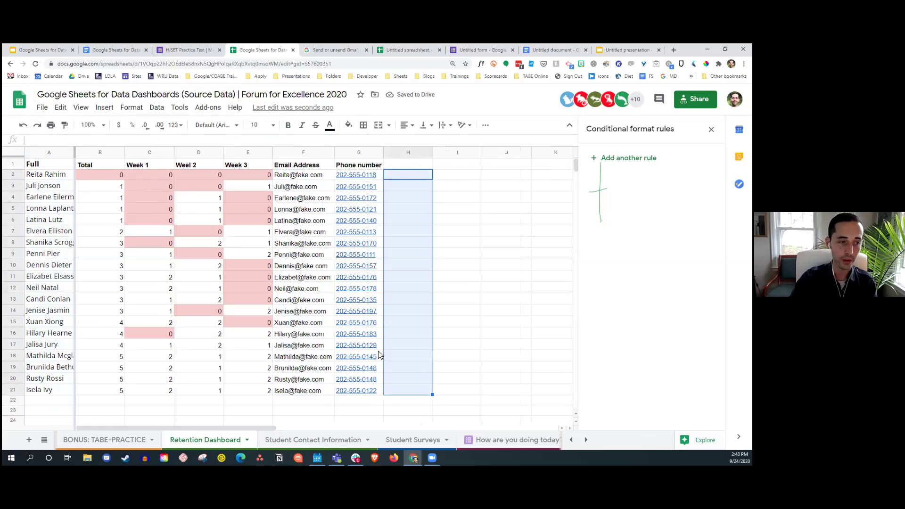
click(105, 108)
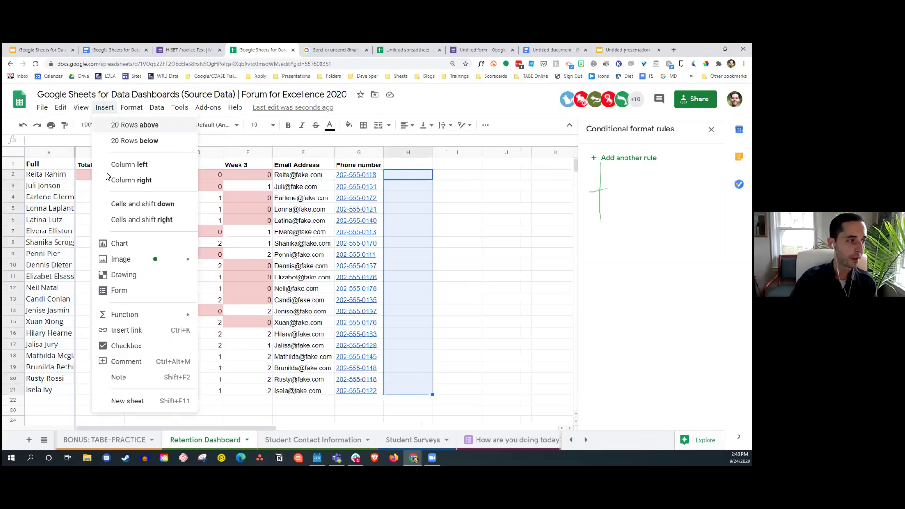
click(140, 346)
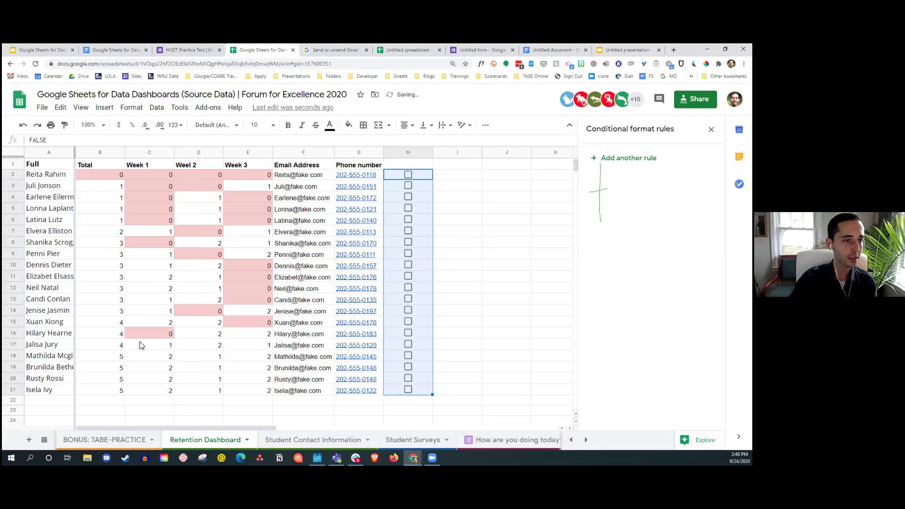
- Head column H with a bold Contacted? and column I with Notes
click(402, 168)
key(ctrl+b)
text(Contacted?)
key(Tab)
text(Notes)
key(Return)
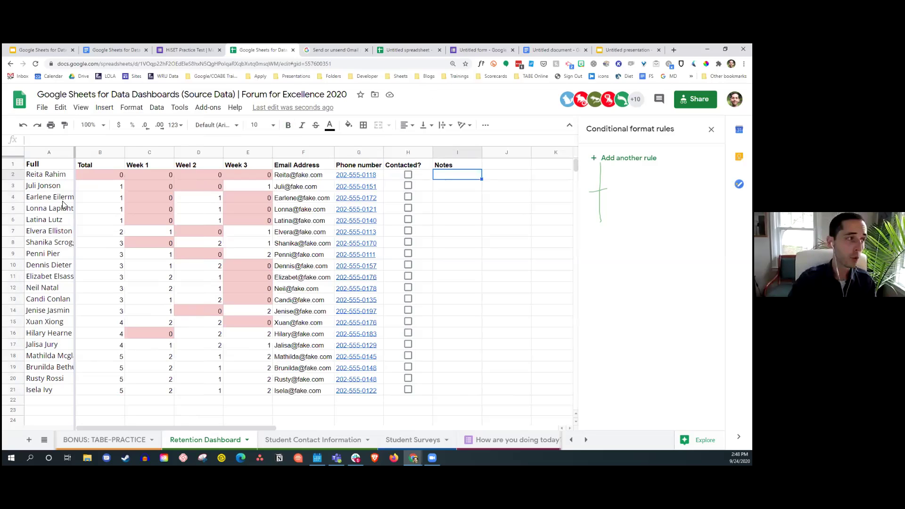
click(32, 177)
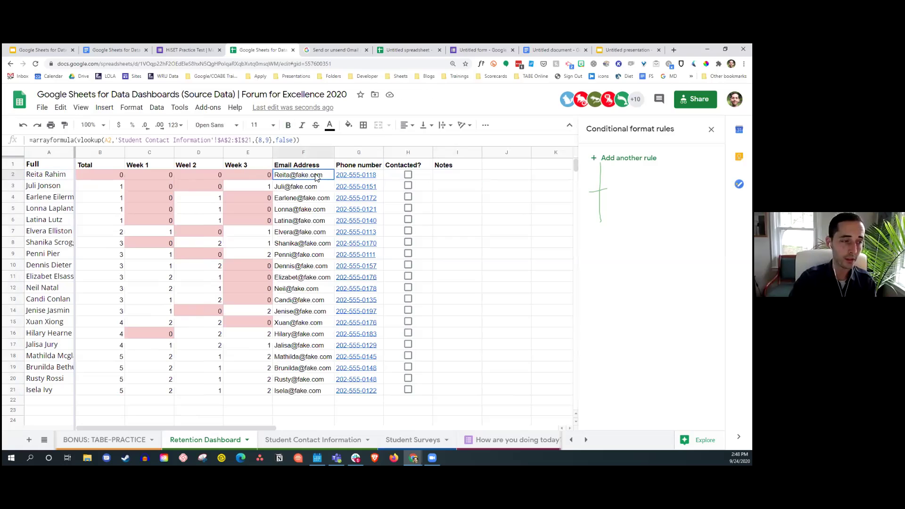
- Mark the student in row 2 as contacted and enter the note "Tried calling - no answer - remember to try again tomorrow" in I2
click(378, 175)
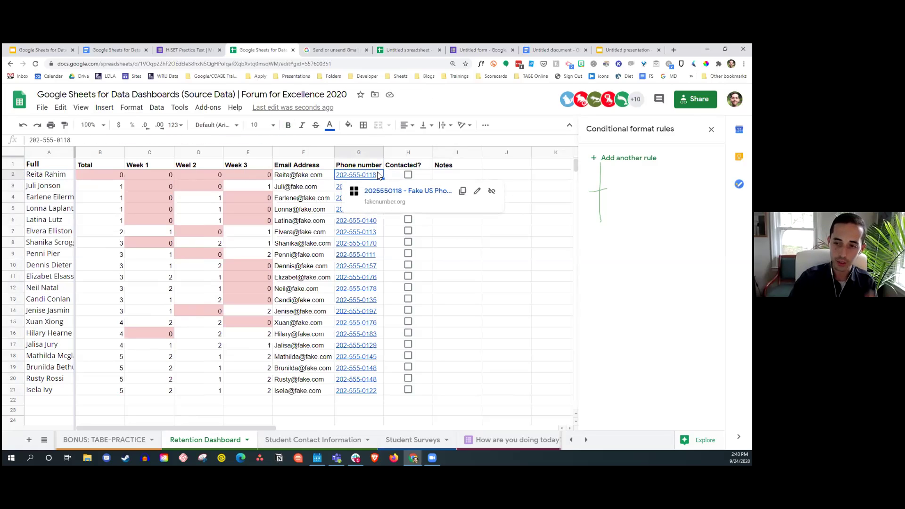
click(409, 177)
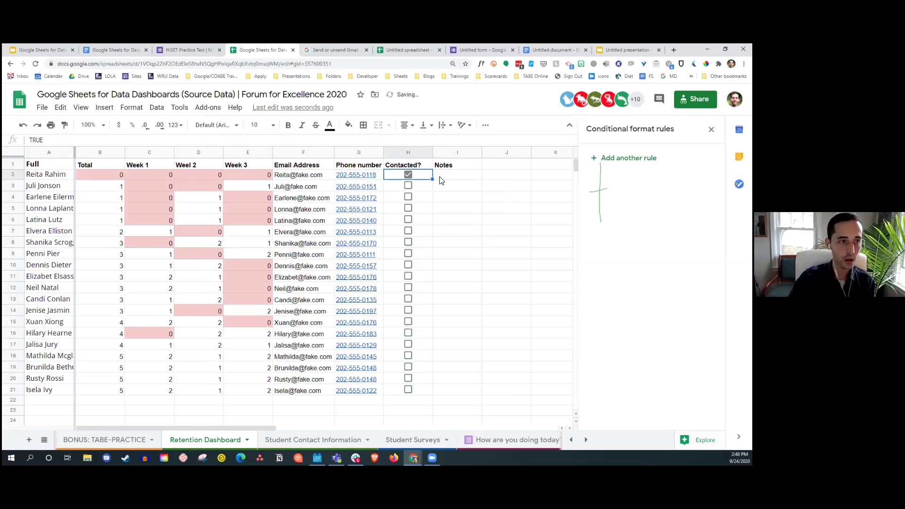
click(438, 174)
text(Tried calling)
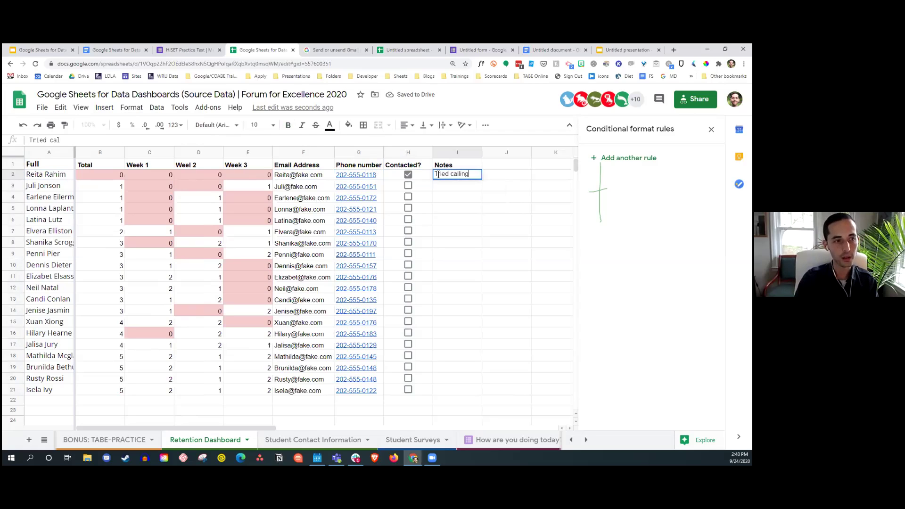
text( - no answer)
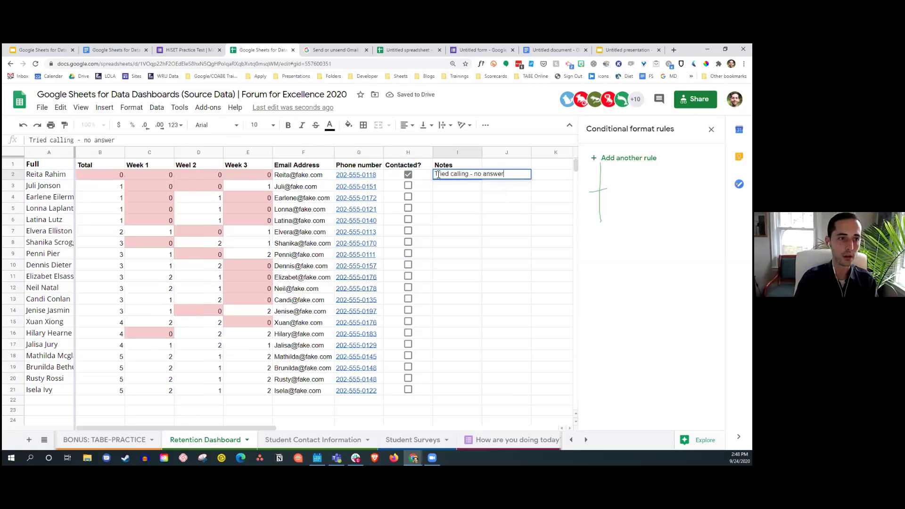
text( - remem)
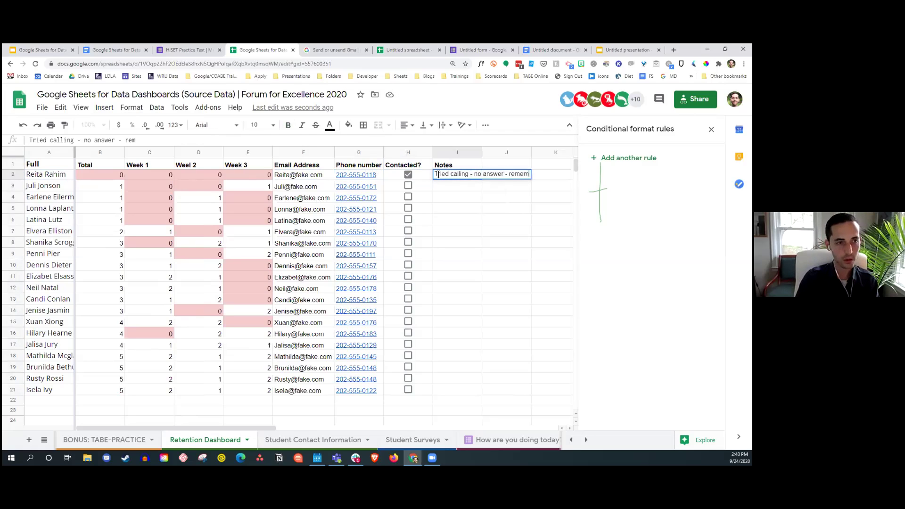
text(ber to ttry)
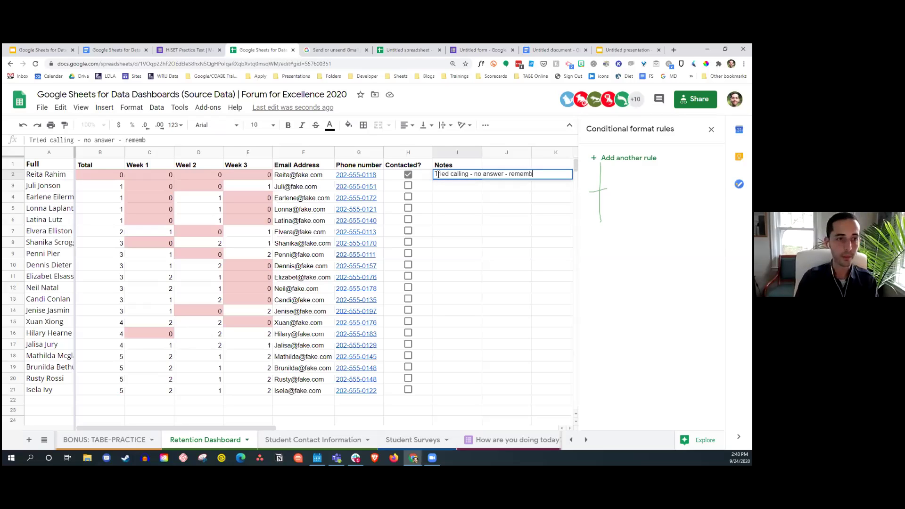
key(BackSpace)
key(BackSpace)
key(BackSpace)
text(ry again tomorrow)
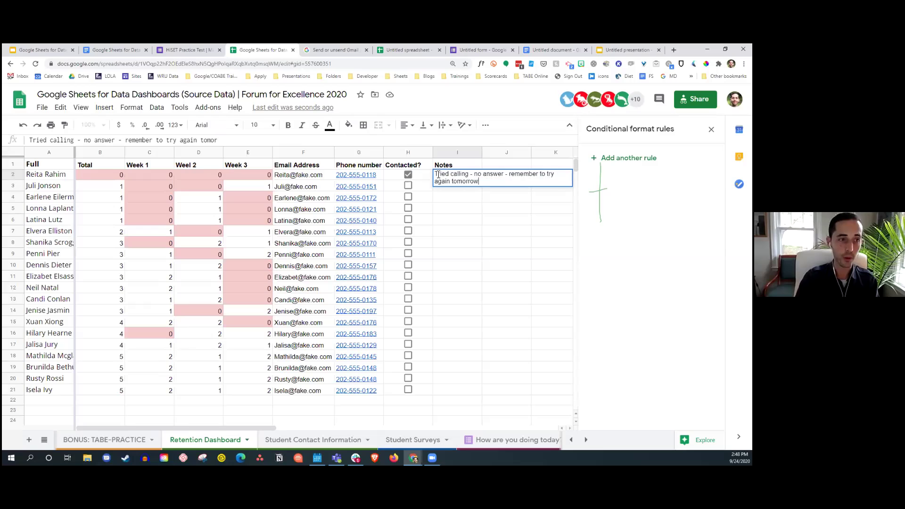
key(Return)
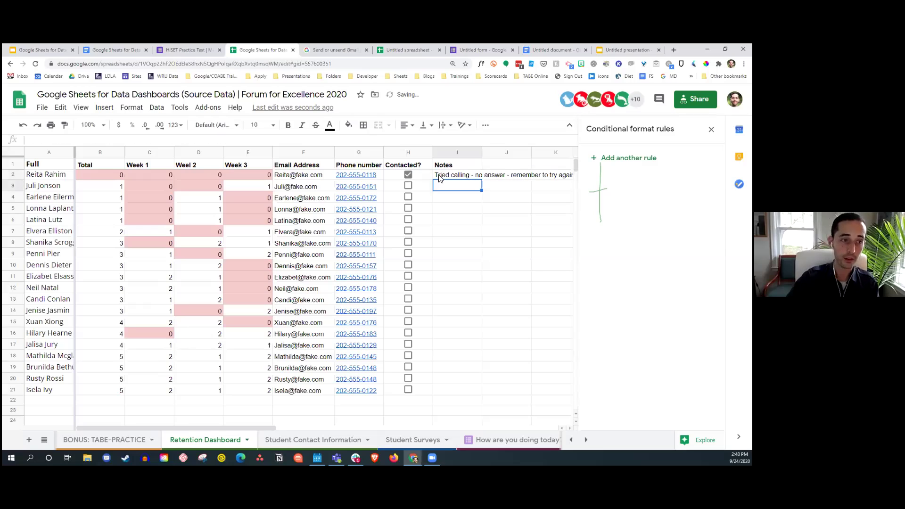
- Mark the students in rows 3 to 5 as contacted in column H
click(409, 185)
click(409, 198)
click(410, 209)
click(452, 200)
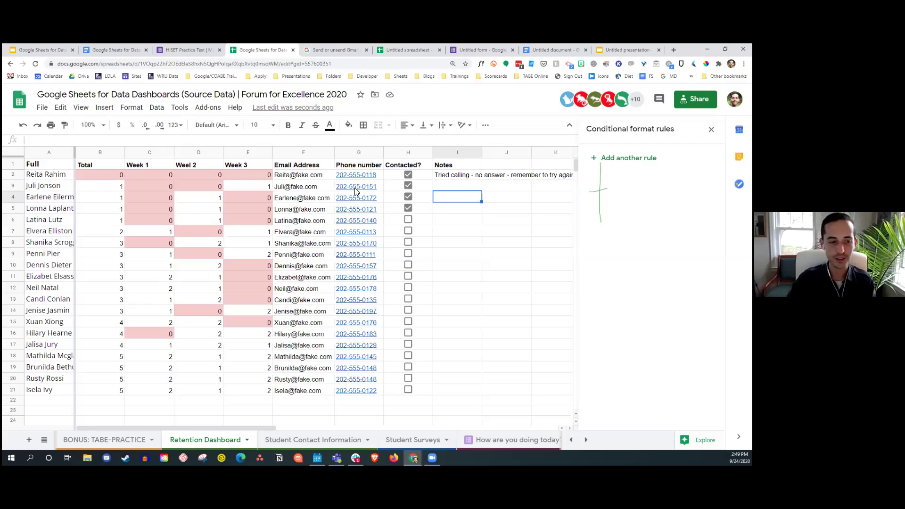
- Search the Resource Hub document for "vlook", view the linked VLOOKUP help page and return to the document
scroll(354, 187, down, 1)
click(287, 442)
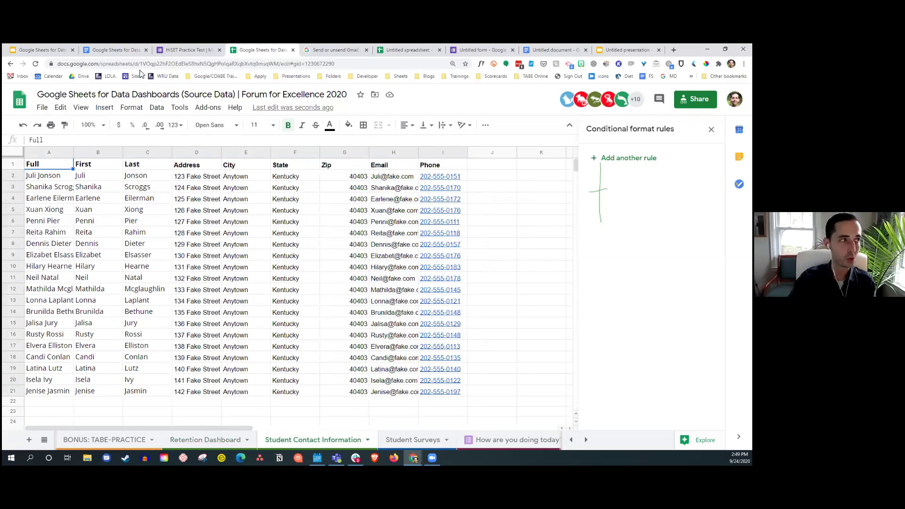
click(113, 51)
scroll(346, 230, down, 15)
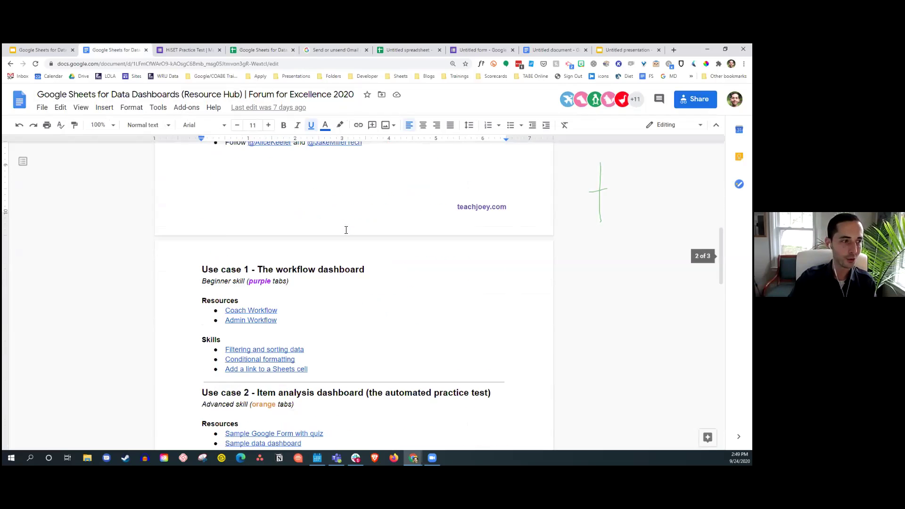
scroll(346, 230, down, 20)
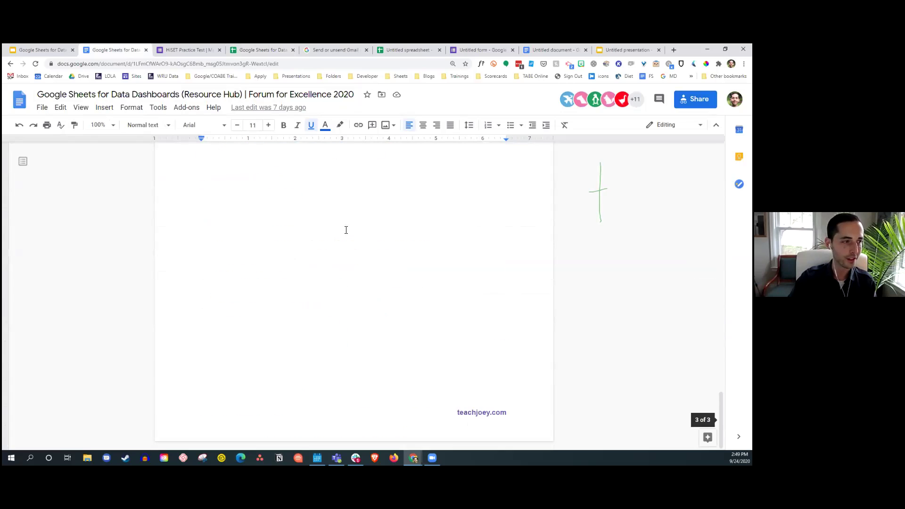
scroll(287, 203, up, 3)
key(ctrl+f)
key(ctrl+plus)
key(ctrl+plus)
key(ctrl+plus)
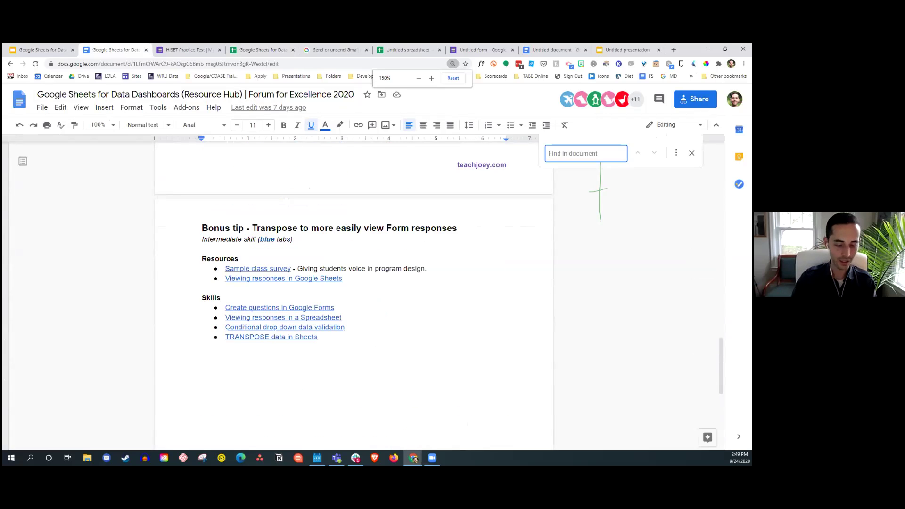
text(vlook)
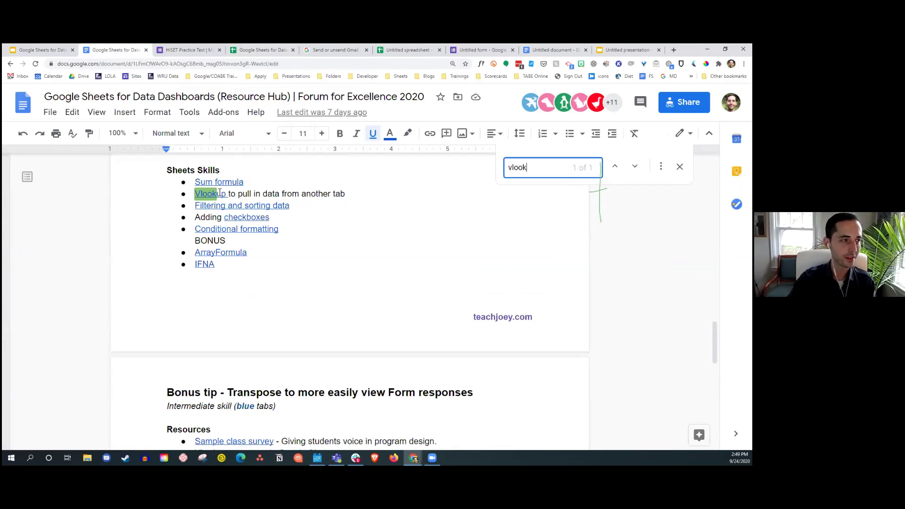
click(266, 210)
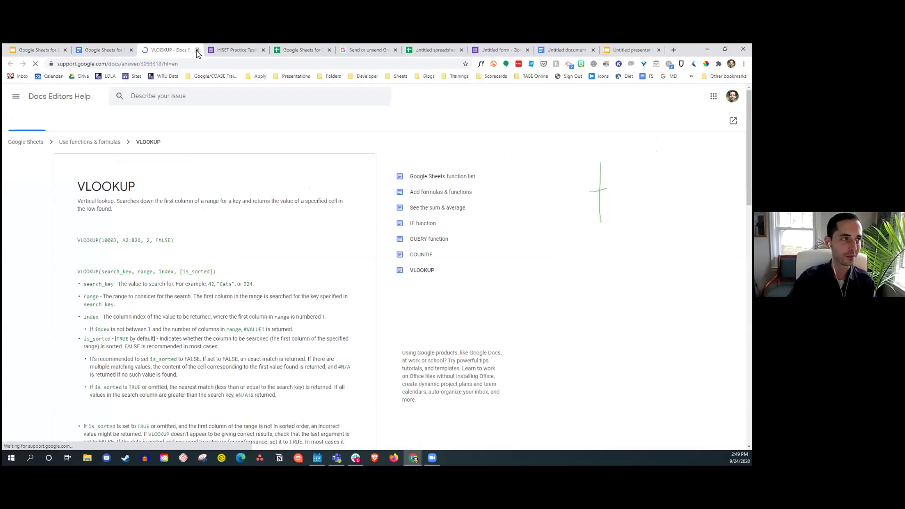
click(197, 50)
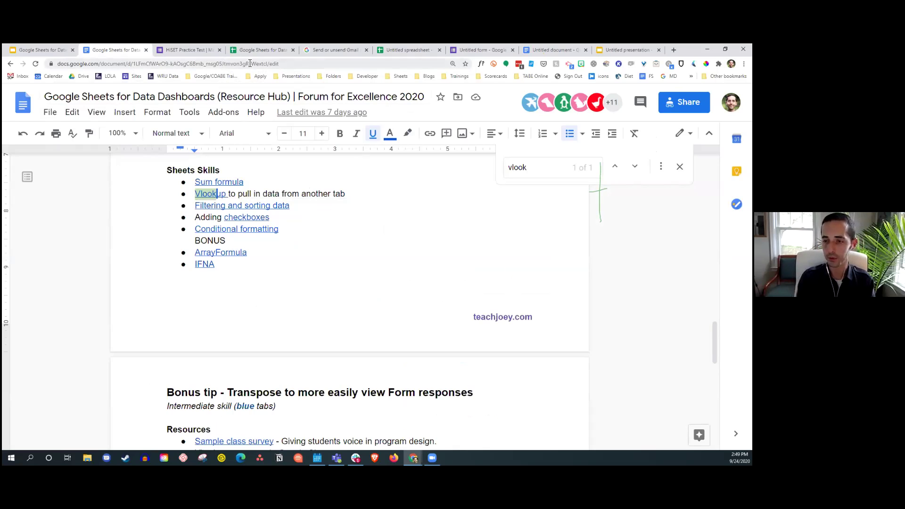
- Switch to the slide presentation and show the VLOOKUP Deep Dive slide
click(21, 49)
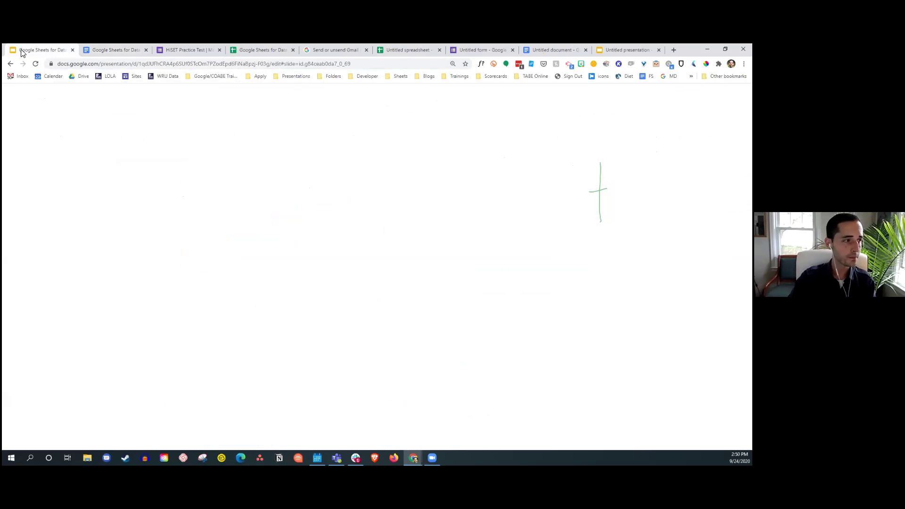
key(Right)
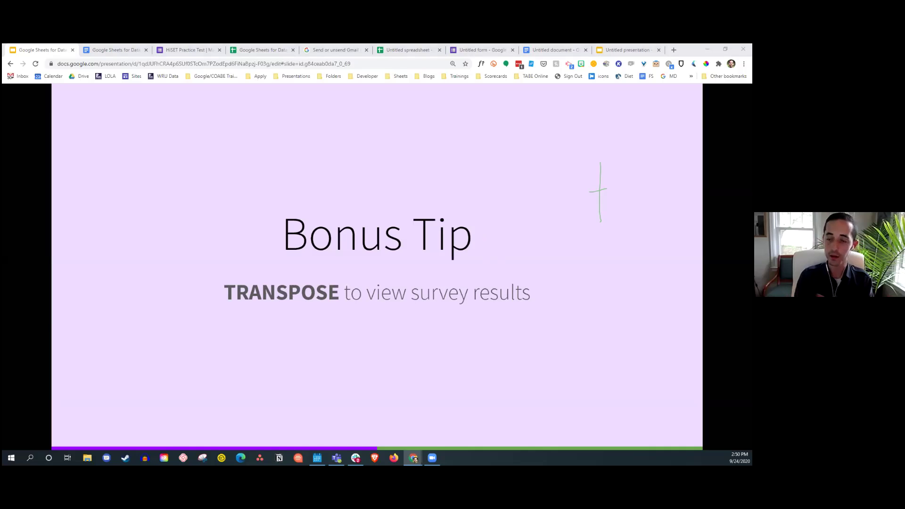
key(Left)
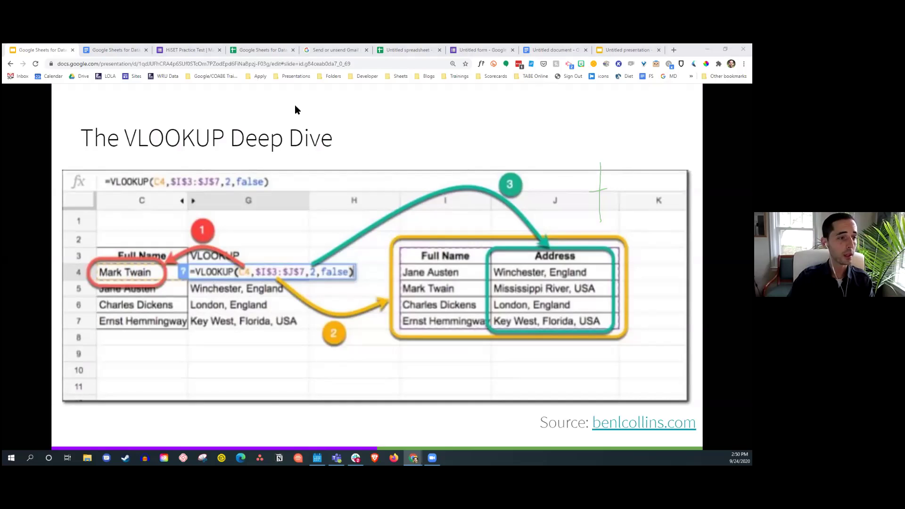
- Switch back to the source data spreadsheet, open the Student Surveys sheet and close the conditional format rules
click(262, 49)
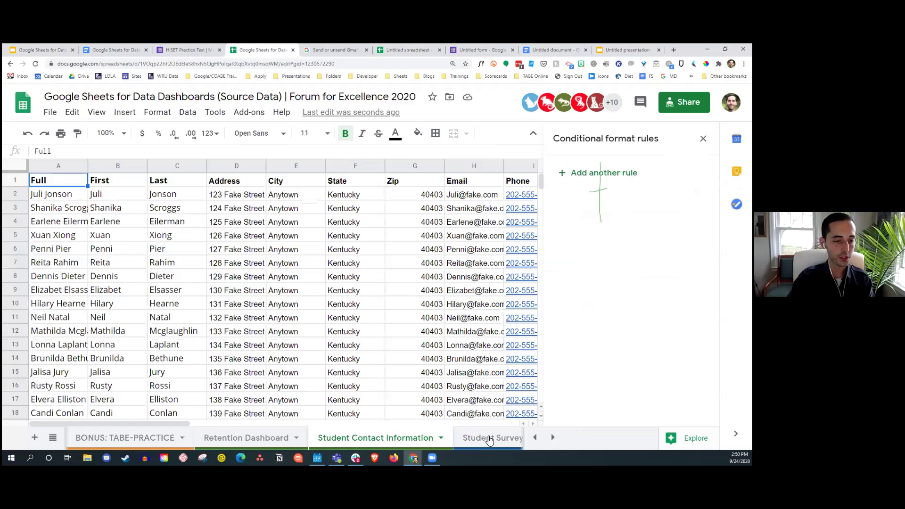
click(489, 440)
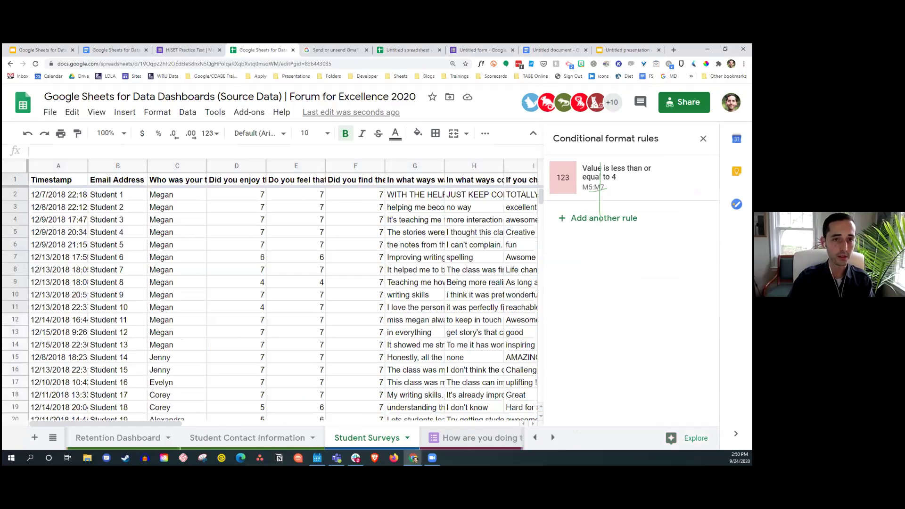
click(703, 138)
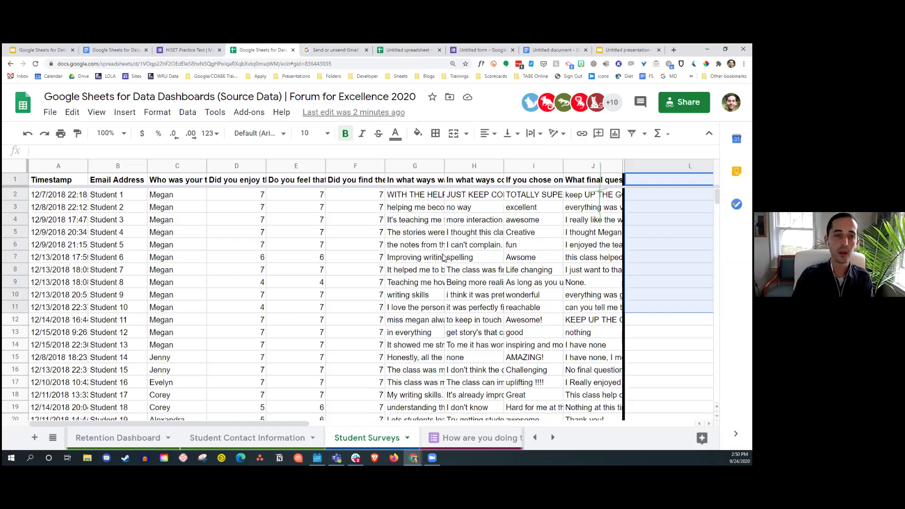
click(396, 294)
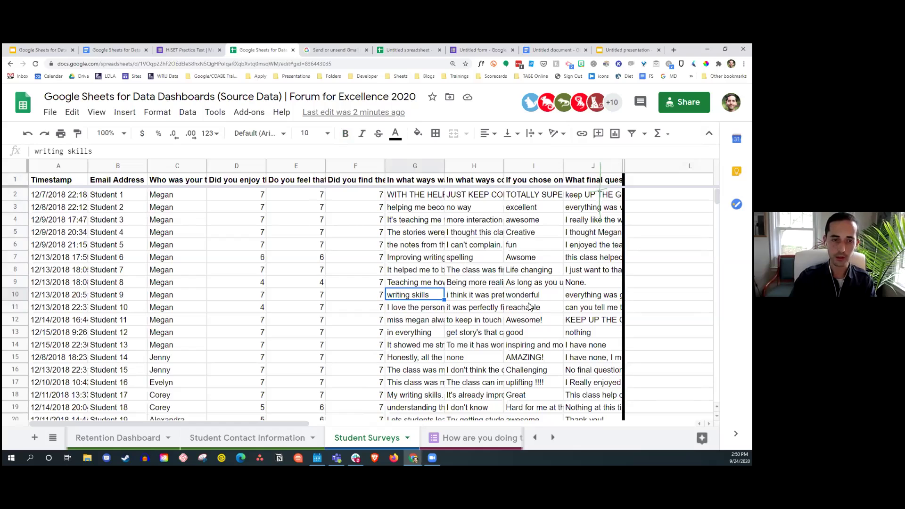
drag(16, 195, 16, 216)
click(16, 218)
click(16, 231)
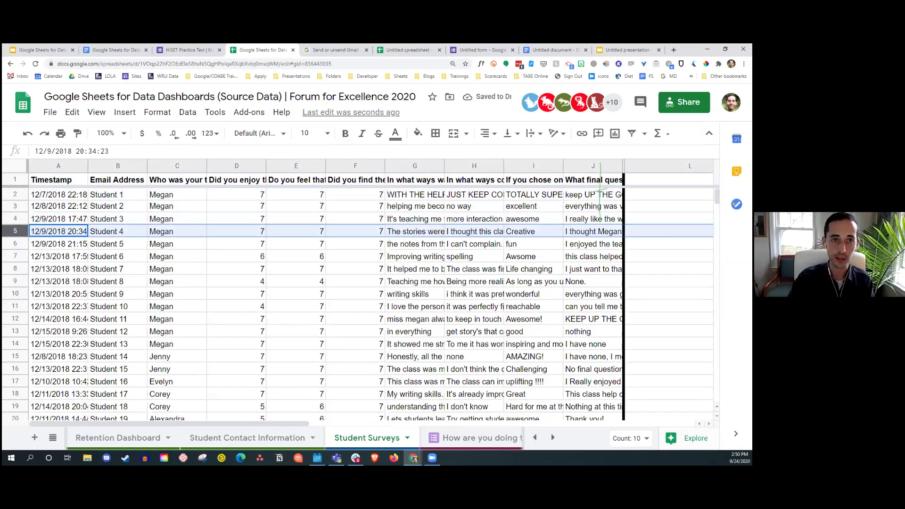
- Examine the first student's survey answers across row 2, from the timestamp to the final question in column J
click(744, 64)
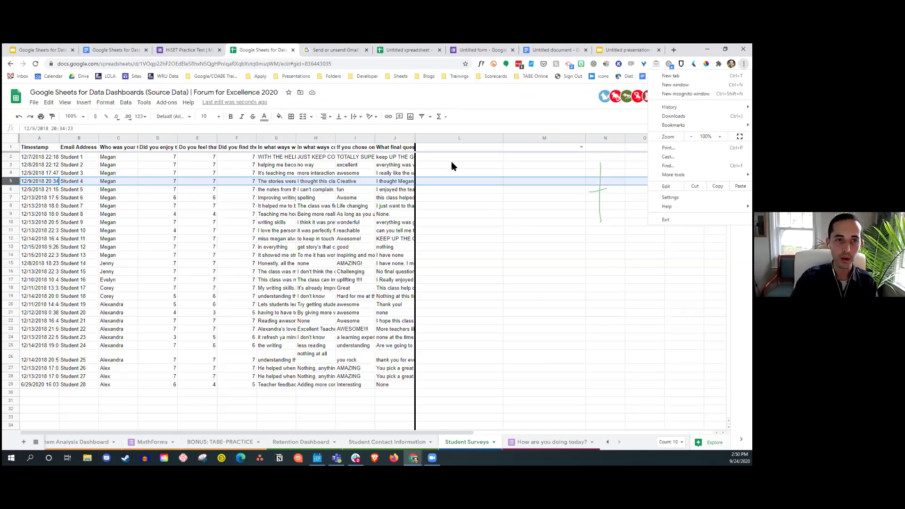
click(452, 162)
click(451, 162)
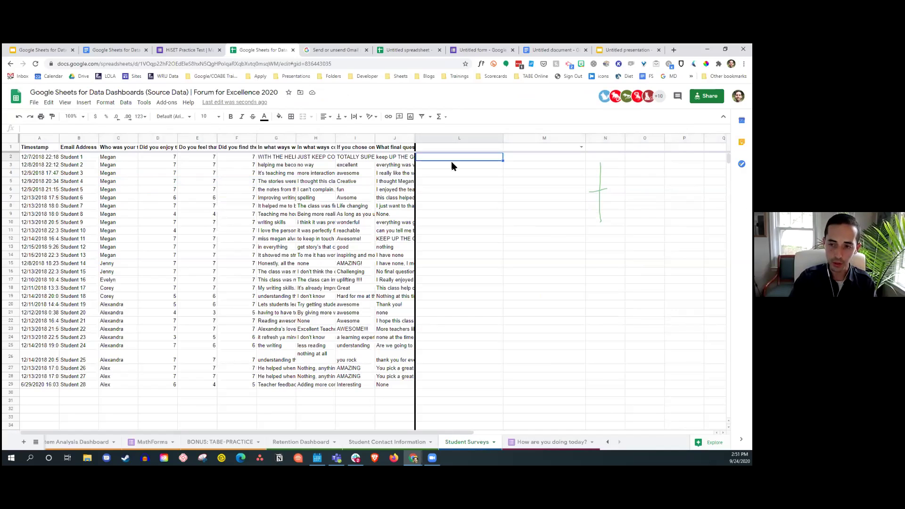
click(26, 158)
key(Tab)
key(Tab)
key(Tab)
key(Tab)
key(Tab)
key(Tab)
key(Tab)
key(Tab)
key(Tab)
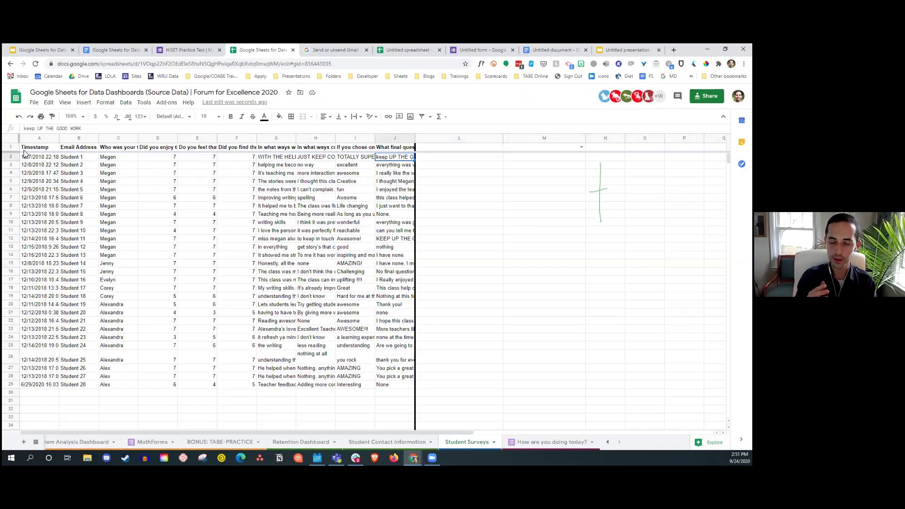
key(Left)
key(Left)
key(Left)
key(Left)
key(Right)
key(Right)
key(Right)
key(Right)
key(Right)
key(Right)
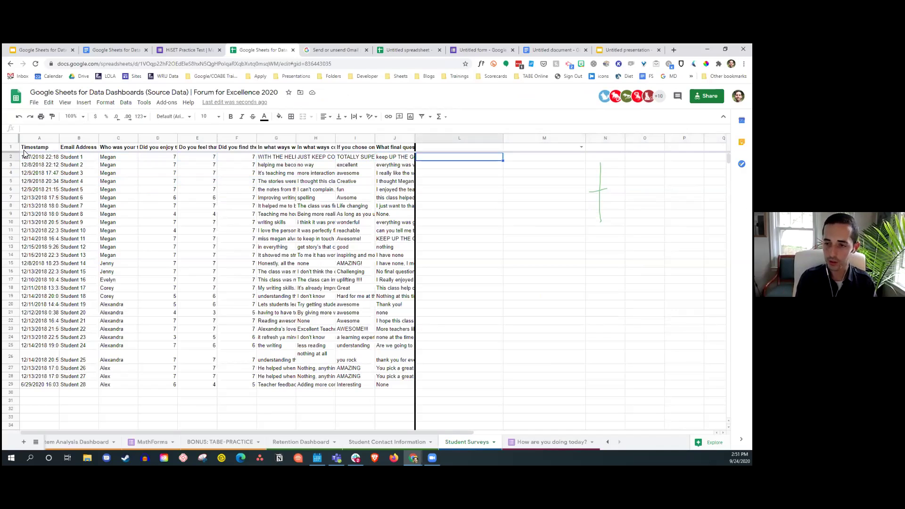
- Enter a TRANSPOSE formula in L2 that lists the survey headings A1 to J1 down column L
text(=transpose()
click(50, 149)
drag(98, 149, 397, 152)
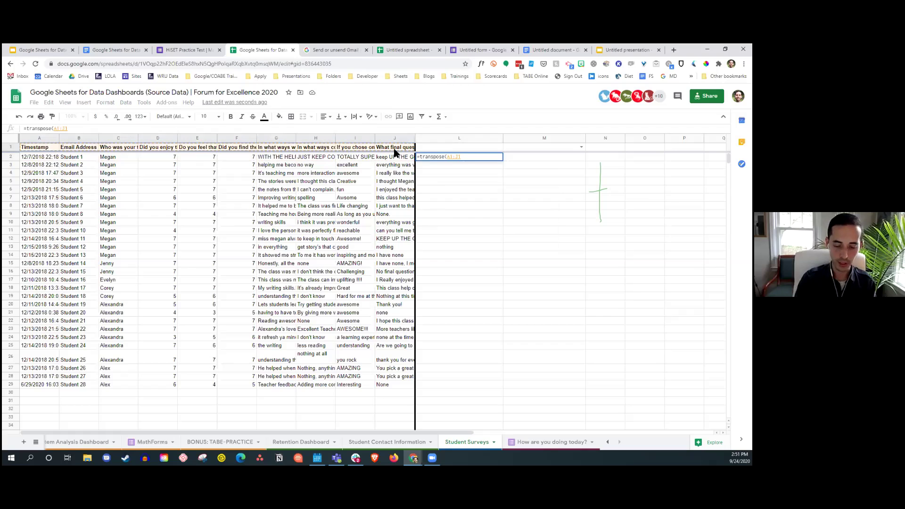
key(Return)
- Review the original survey headings across row 1 against the transposed list in column L
key(Up)
key(Left)
key(Left)
key(Left)
key(ctrl+Left)
key(Right)
key(Right)
key(Right)
key(Right)
key(Right)
key(Right)
key(Right)
key(Right)
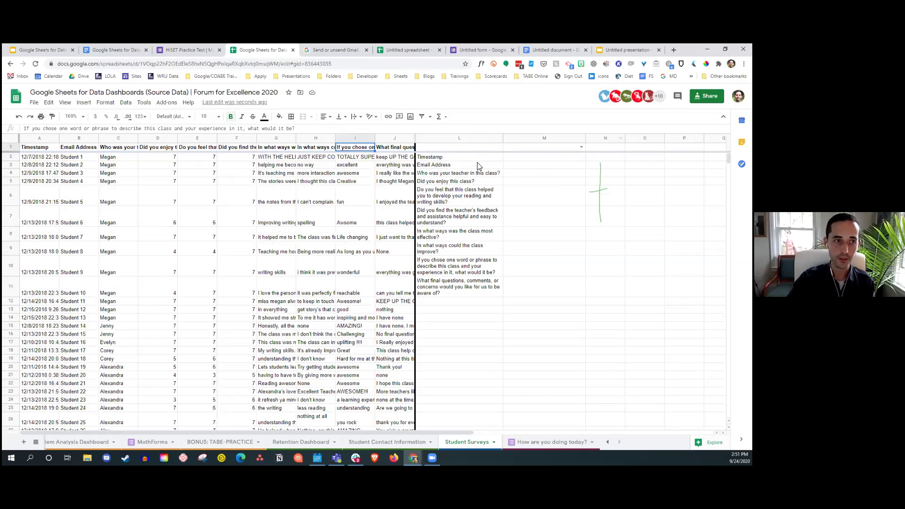
- Add a data validation dropdown to M1 using the list of students in range B2:B29
click(486, 150)
key(Right)
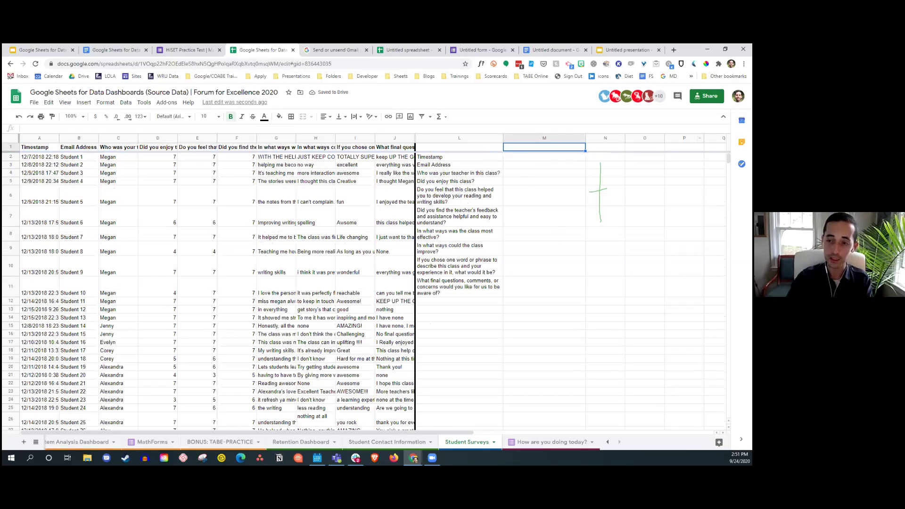
right_click(568, 147)
click(604, 424)
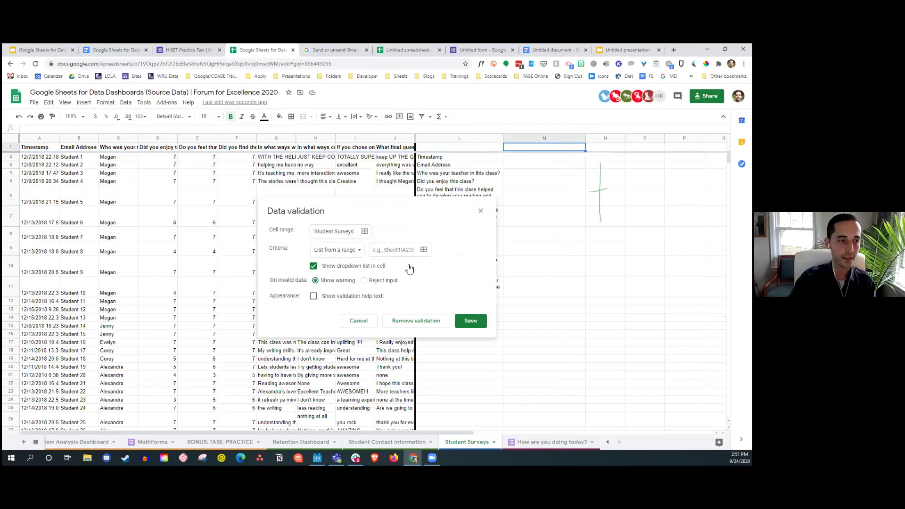
click(424, 250)
drag(88, 157, 85, 304)
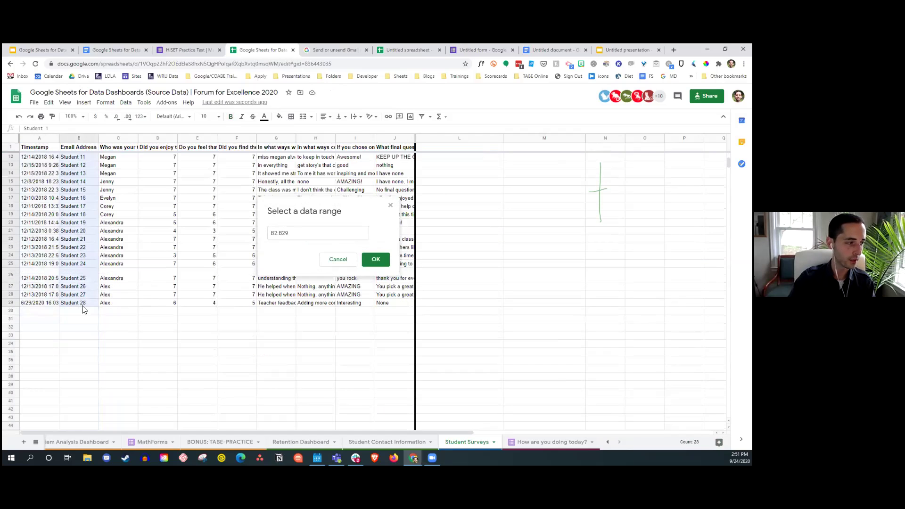
click(374, 257)
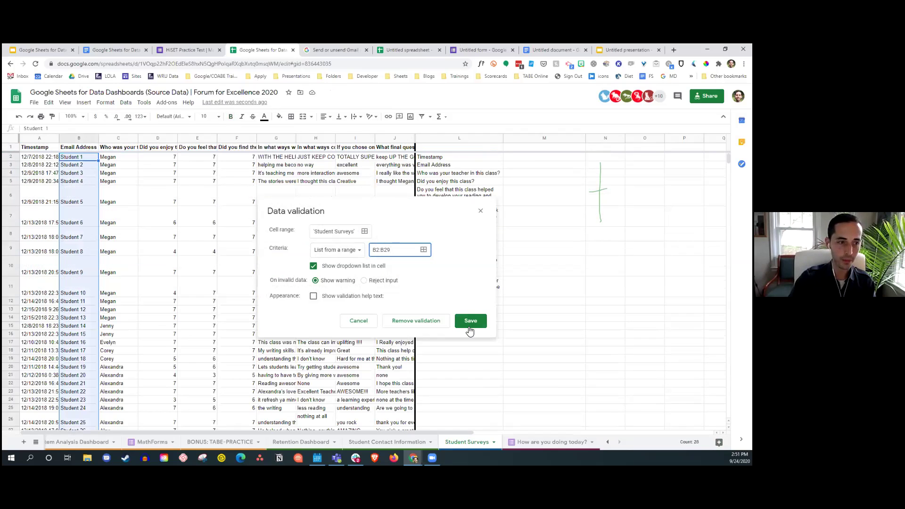
click(470, 321)
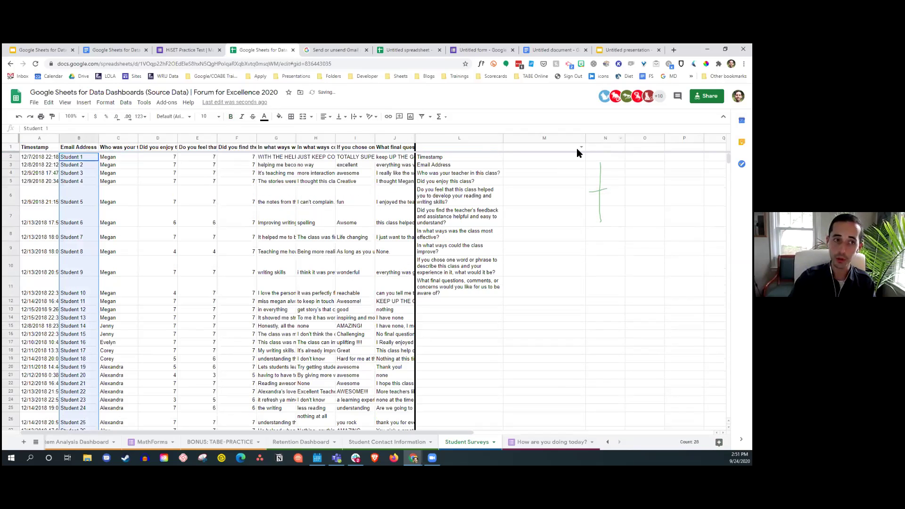
- Try to transpose the first student's survey answers A2:J2 down column M with a formula in M2
click(581, 148)
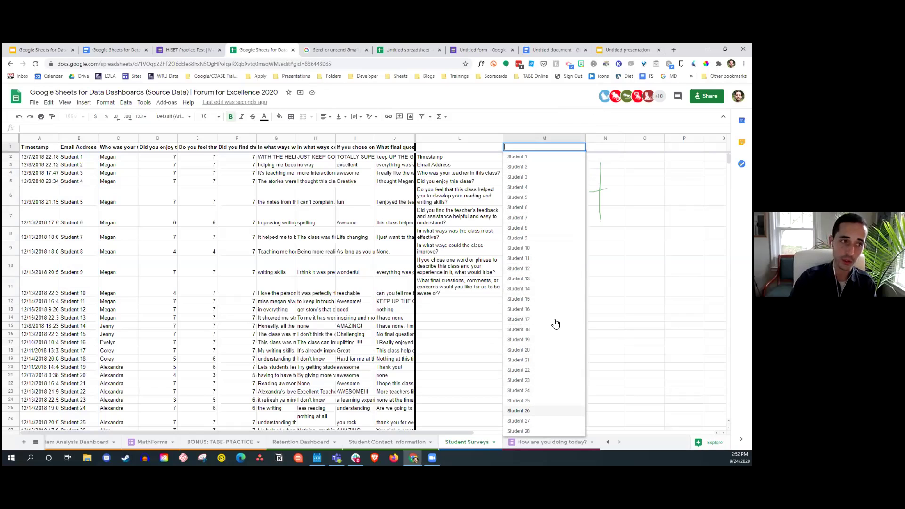
click(644, 165)
click(543, 158)
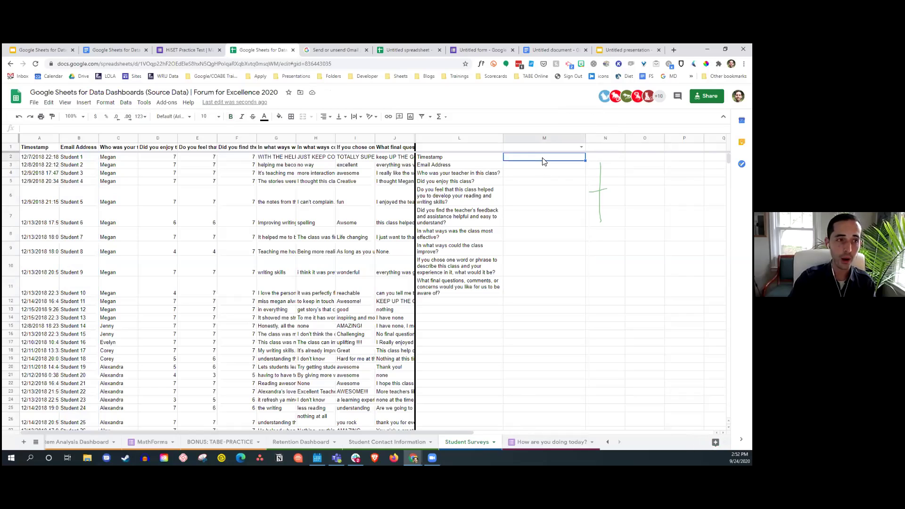
text(=)
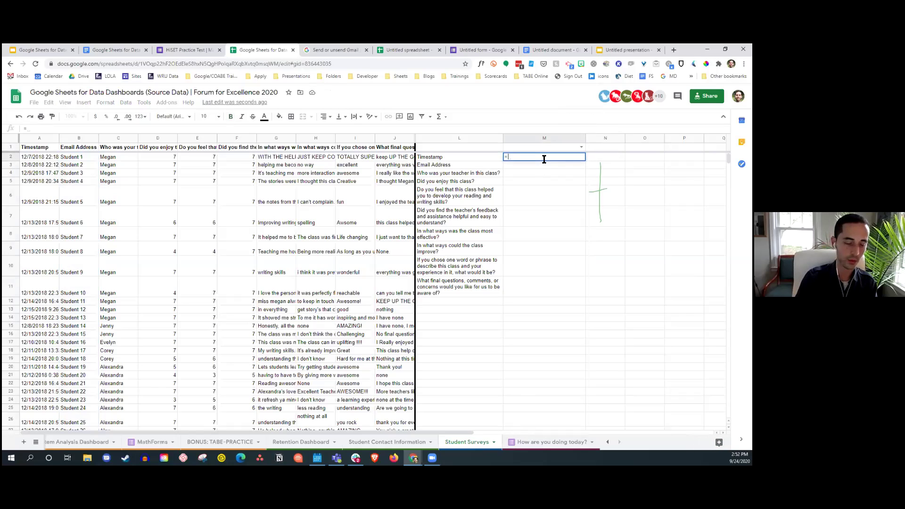
text(tranpose()
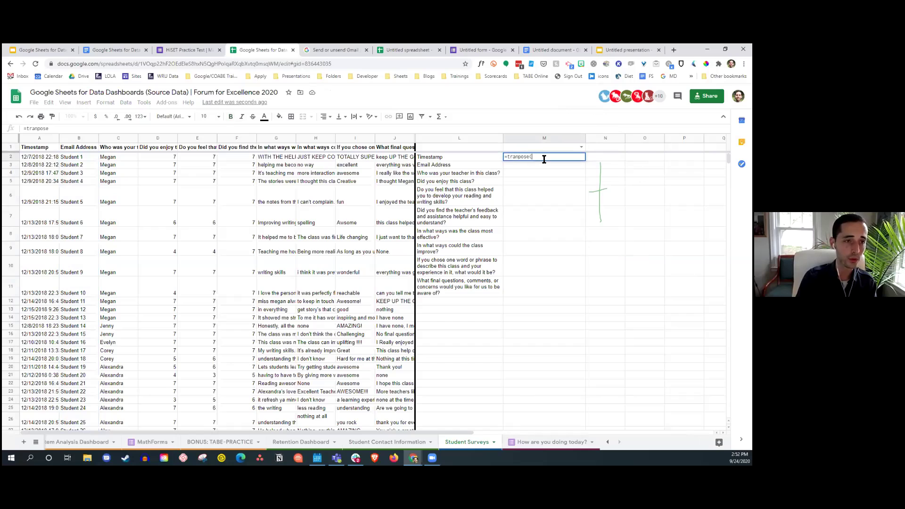
drag(68, 147, 42, 158)
drag(200, 135, 405, 160)
text())
key(Return)
key(Up)
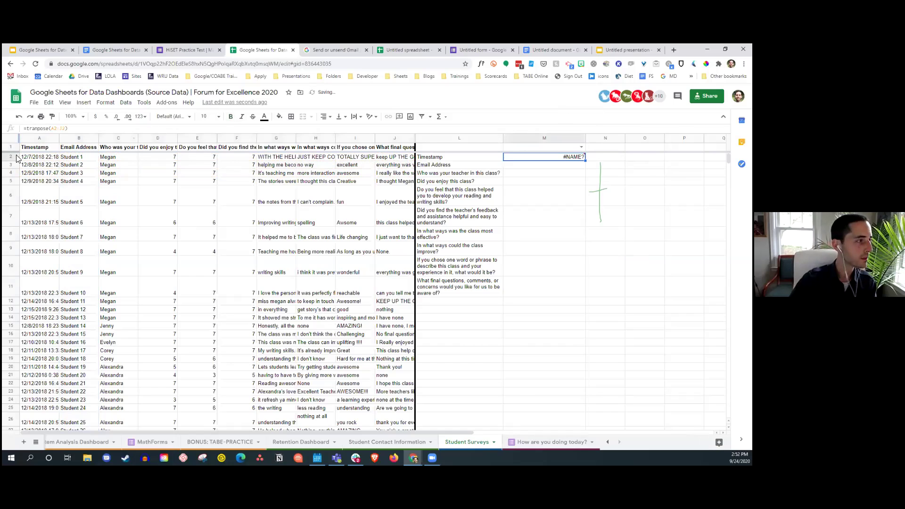
- Correct the misspelled function name in M2's formula to TRANSPOSE, keeping the range A2:J2
click(27, 138)
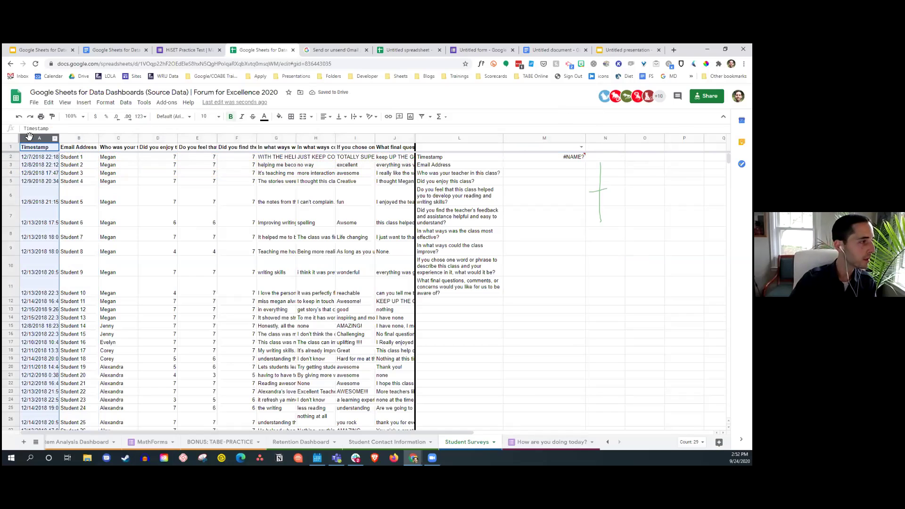
click(550, 158)
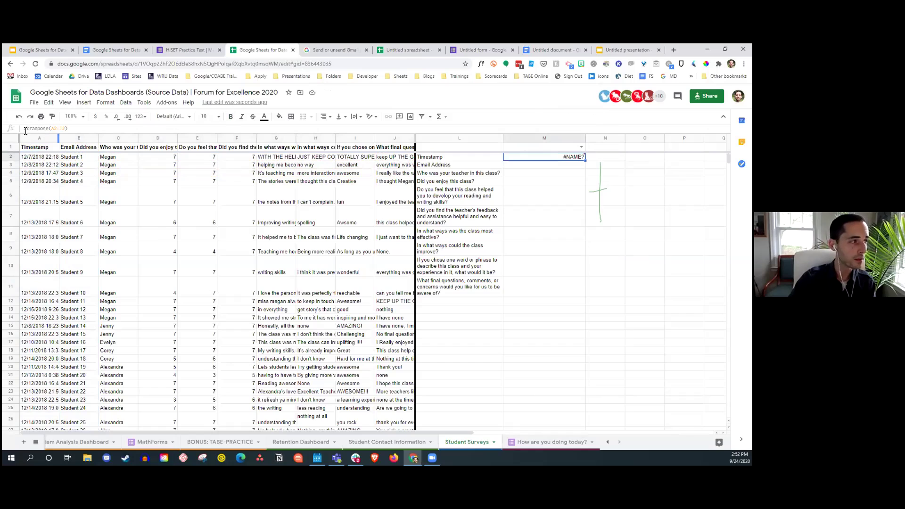
click(46, 129)
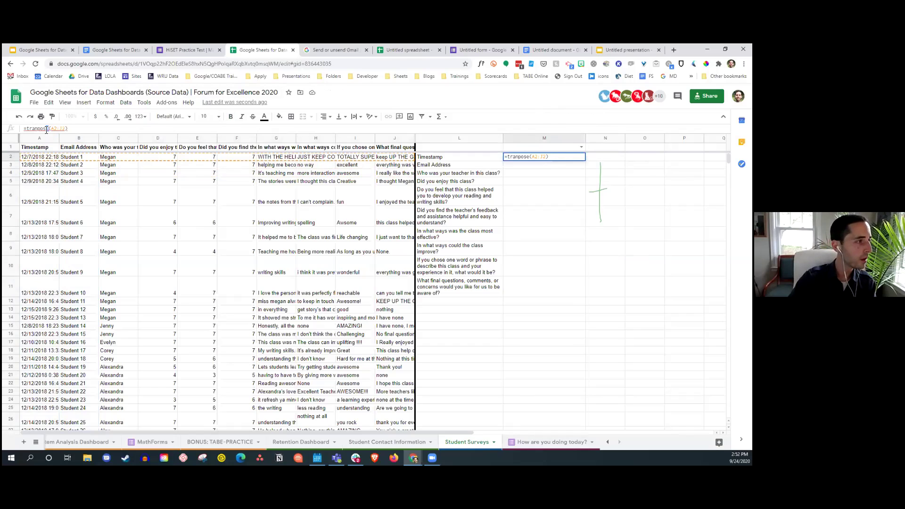
text(s)
key(Return)
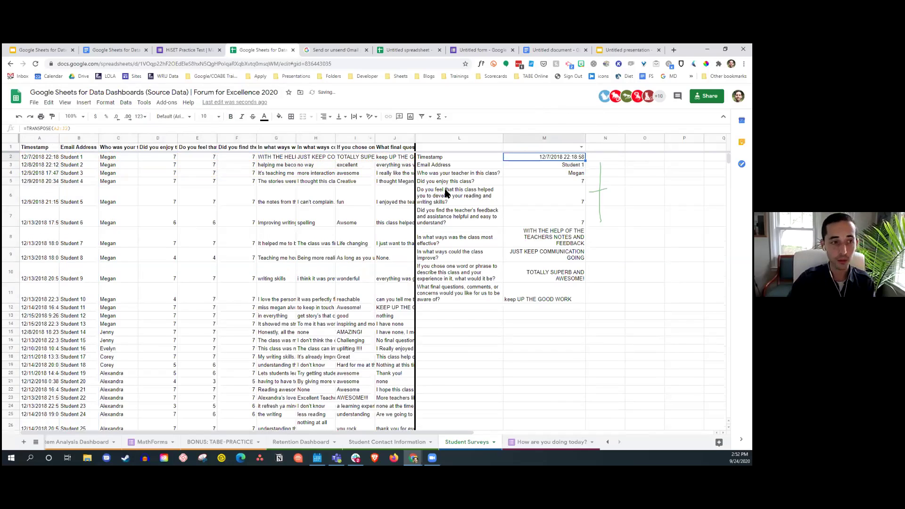
- Apply text wrapping to the questions and answers in L2:M11
drag(467, 161, 528, 302)
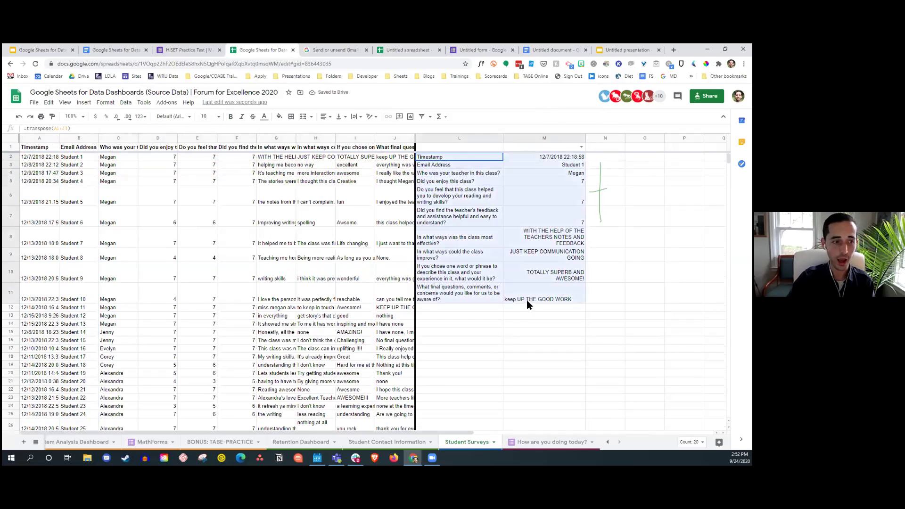
click(357, 117)
click(363, 131)
click(601, 241)
click(449, 159)
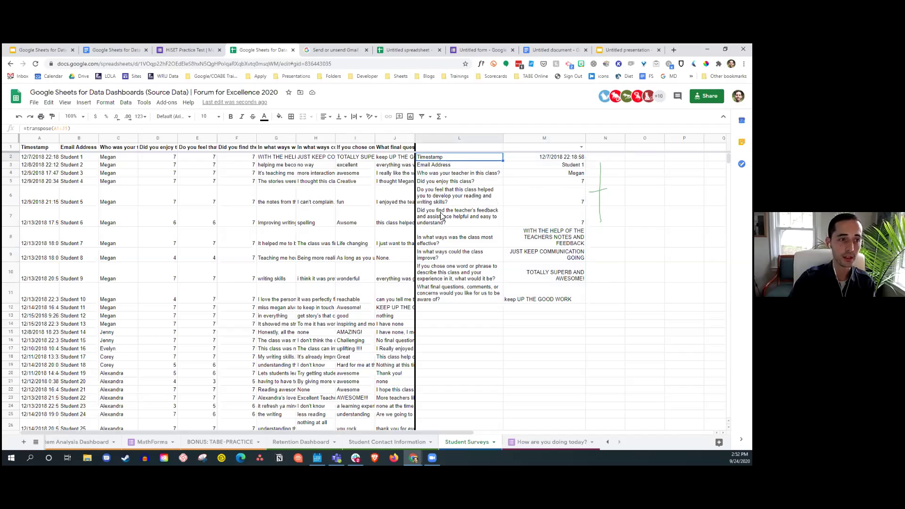
drag(581, 182, 608, 182)
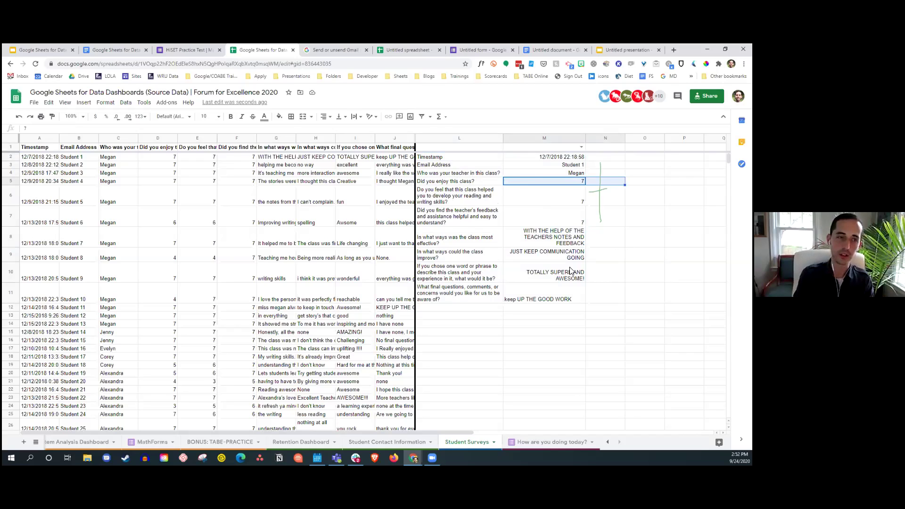
- Retype the TRANSPOSE formula over A2:J2 in M2, and clear the cell's contents
click(566, 160)
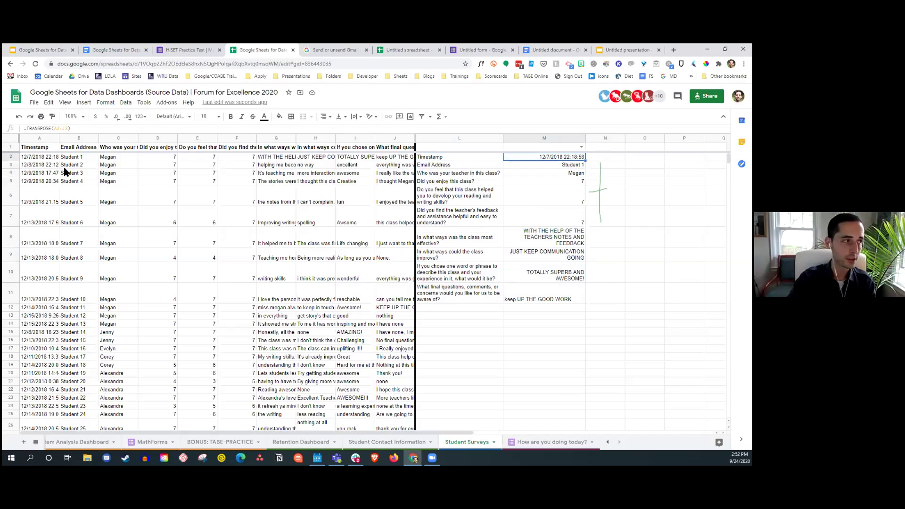
text(=transpose()
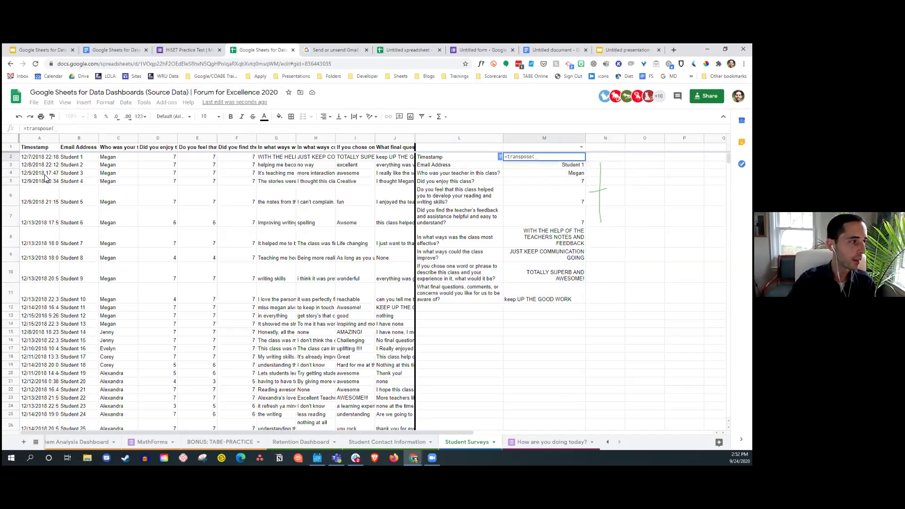
click(43, 157)
drag(192, 149, 401, 157)
key(Return)
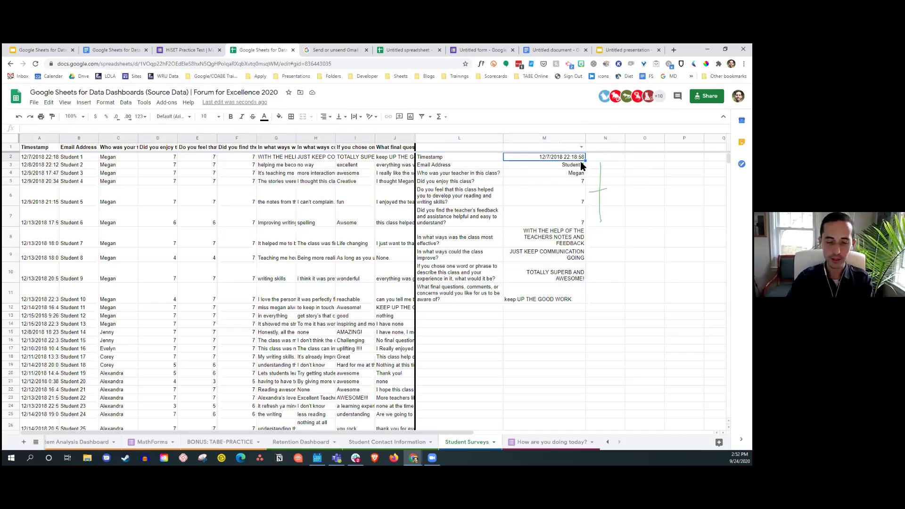
key(Delete)
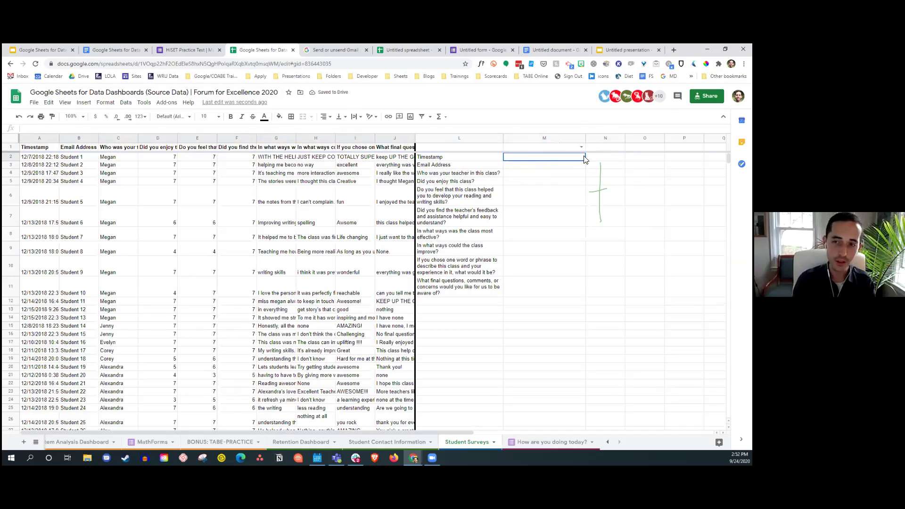
- Enter a FILTER formula in M2 that returns the rows of A2:J29 where B2:B29 equals the student chosen in M1
text(=filter()
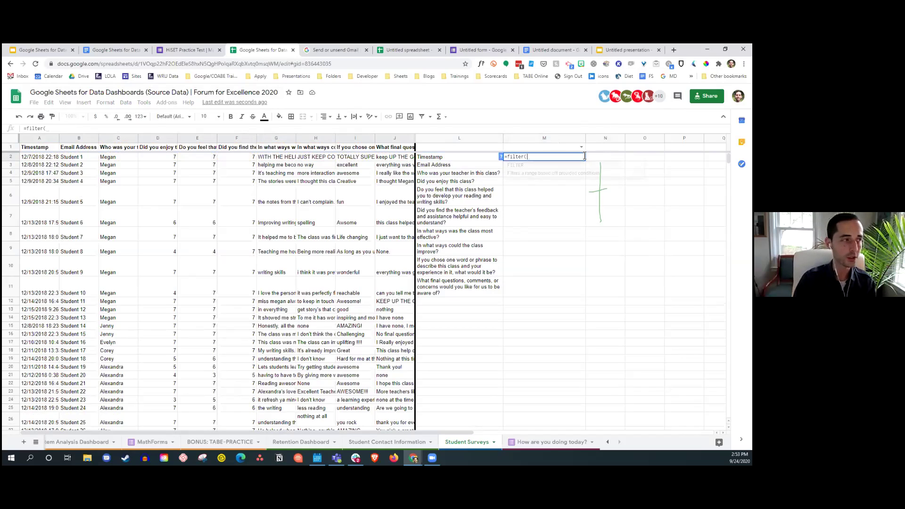
drag(37, 157, 398, 374)
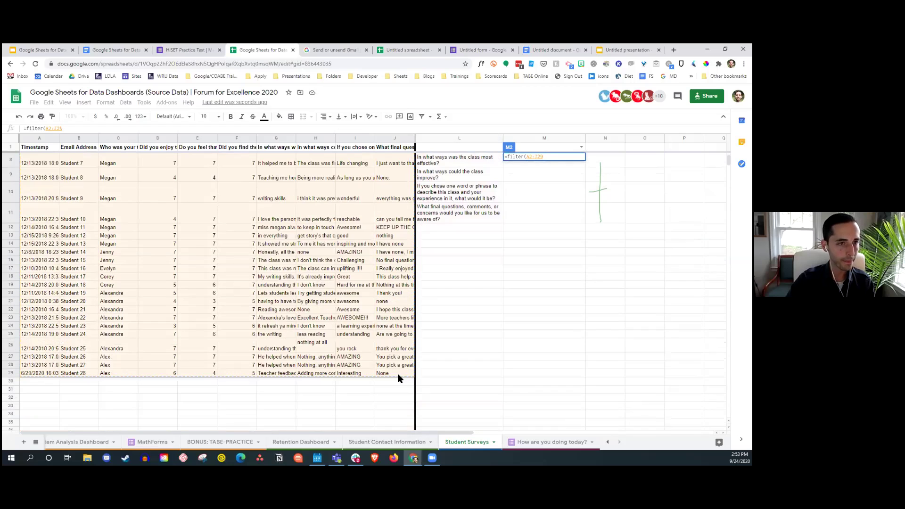
text(,)
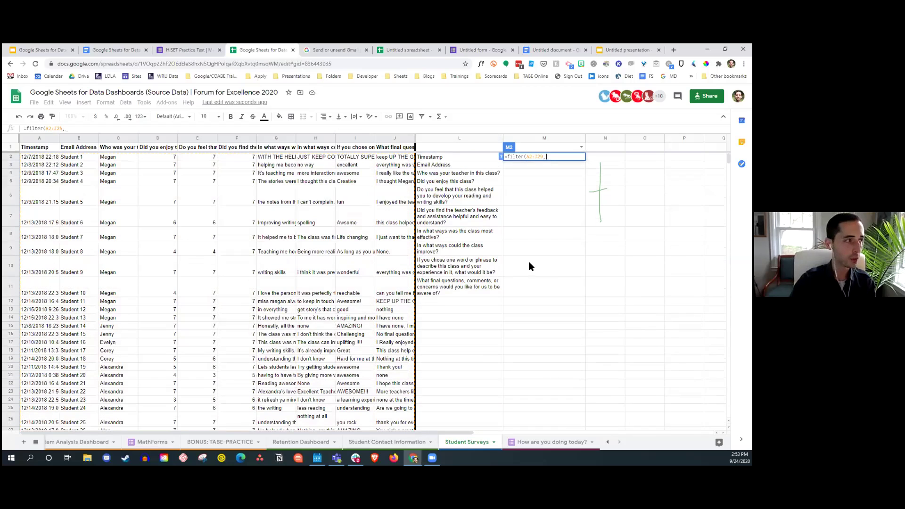
drag(87, 161, 94, 327)
scroll(601, 174, up, 5)
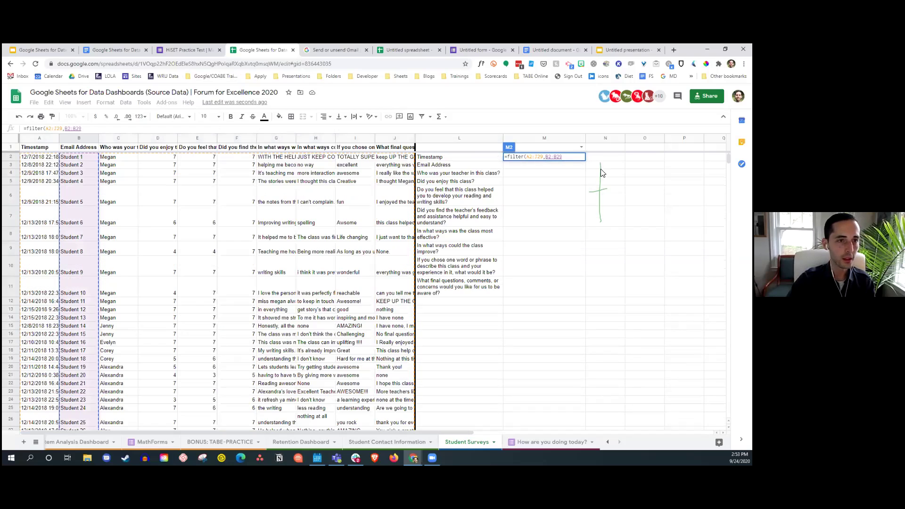
text(=)
scroll(575, 165, down, 1)
click(552, 148)
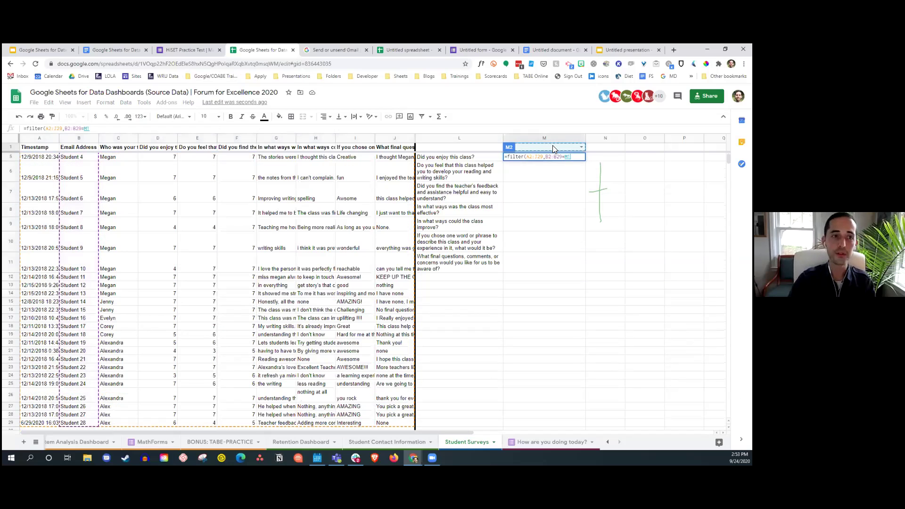
key(Return)
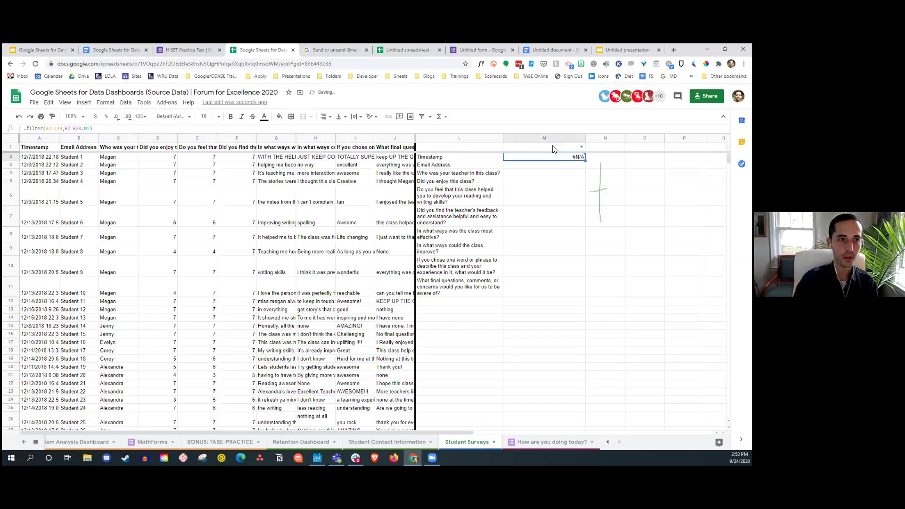
- Test the FILTER formula by choosing several students in the M1 dropdown, starting with Student 4 and ending with Student 16
click(584, 148)
click(519, 188)
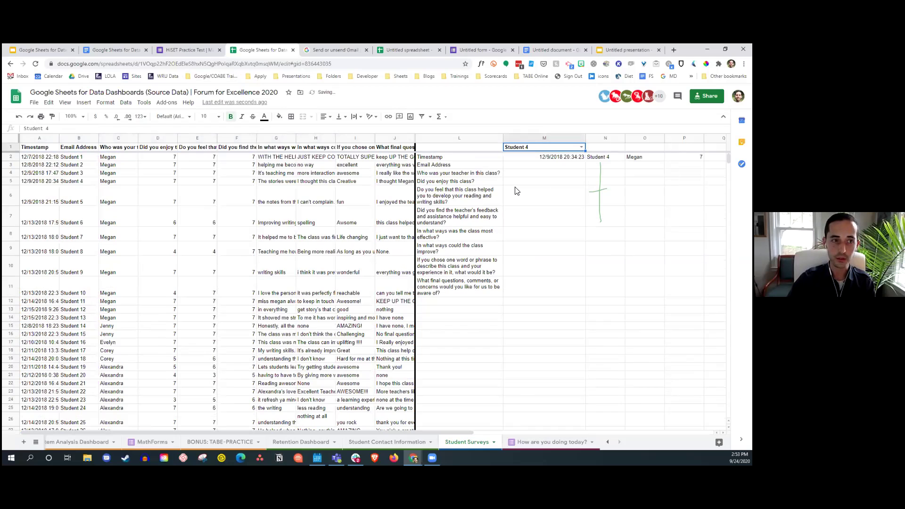
scroll(566, 155, down, 3)
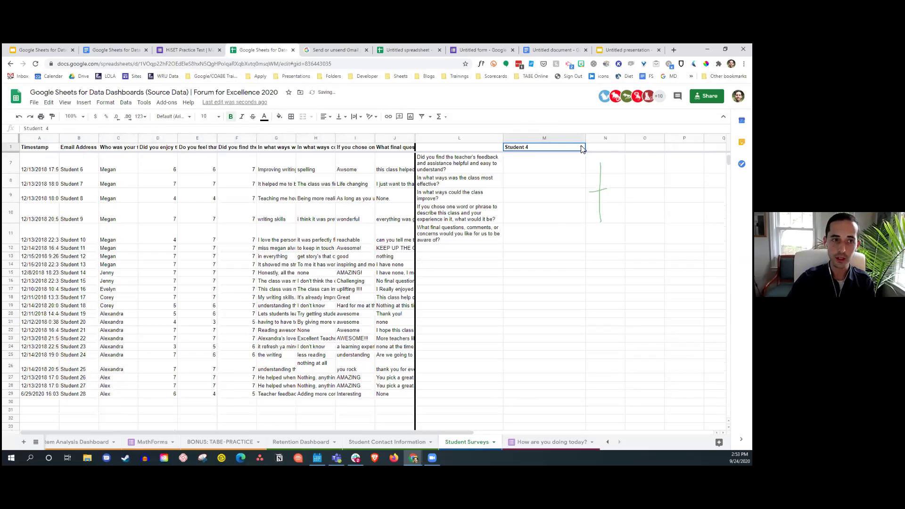
scroll(561, 170, up, 3)
click(583, 148)
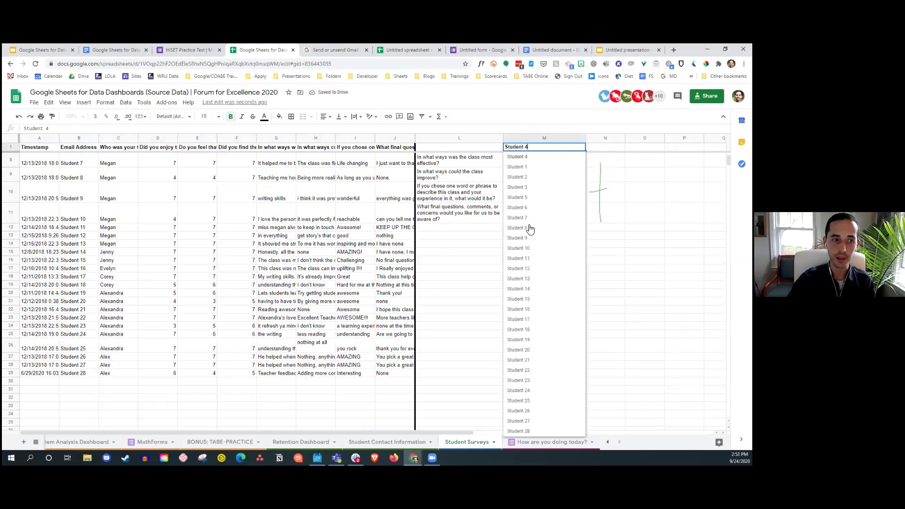
click(538, 224)
click(582, 147)
click(517, 213)
click(582, 148)
click(523, 311)
- Wrap the M2 formula in TRANSPOSE so it reads =transpose(filter(A2:J29,B2:B29=M1))
click(540, 159)
click(29, 128)
text(transpose(filter(A2:J29,B2:B29=M1)
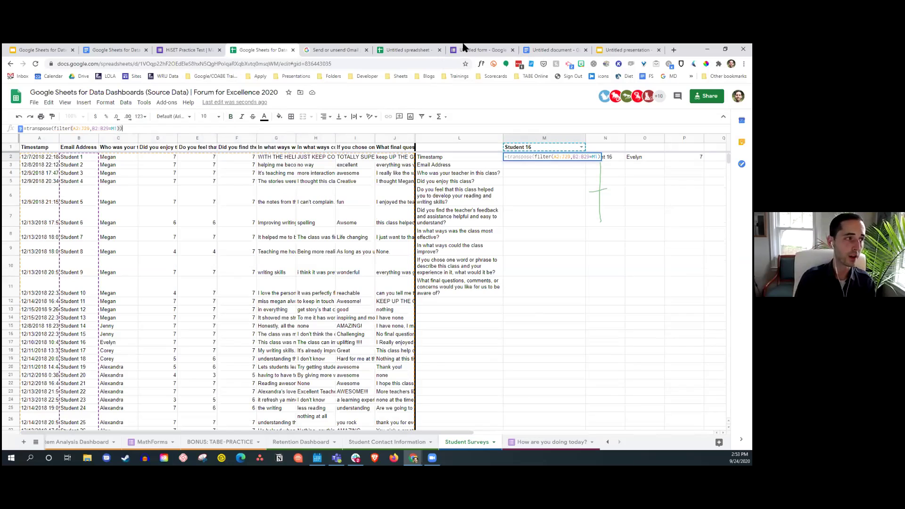
key(Return)
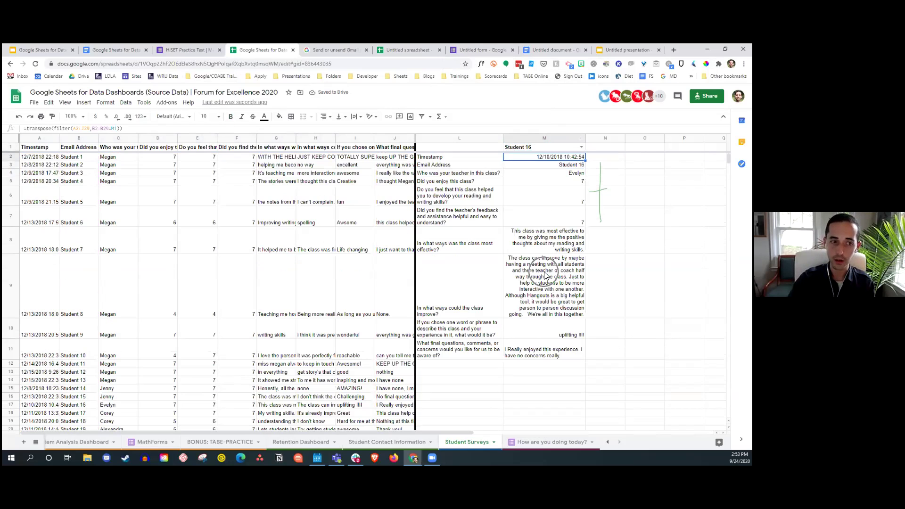
- Choose Student 4 and then Student 23 in M1, and examine the transposed answers in M2:M11, including the class enjoyment rating
click(582, 147)
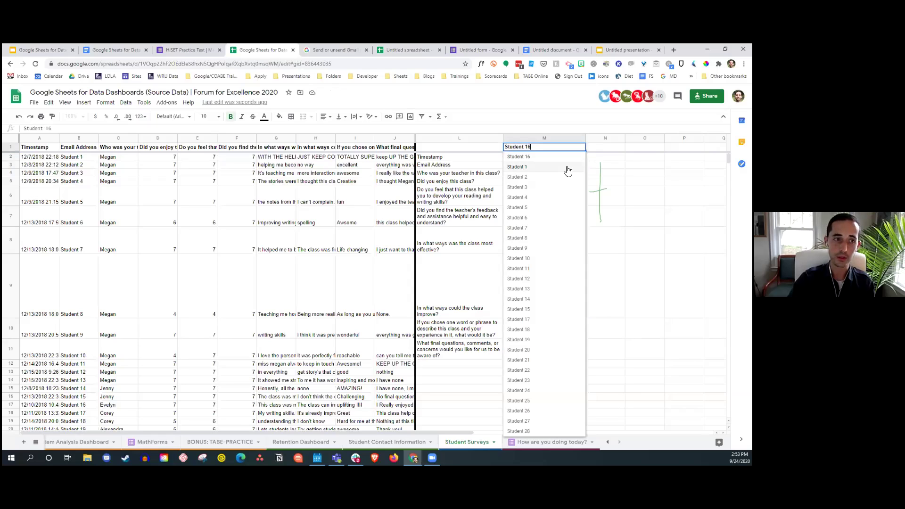
click(548, 198)
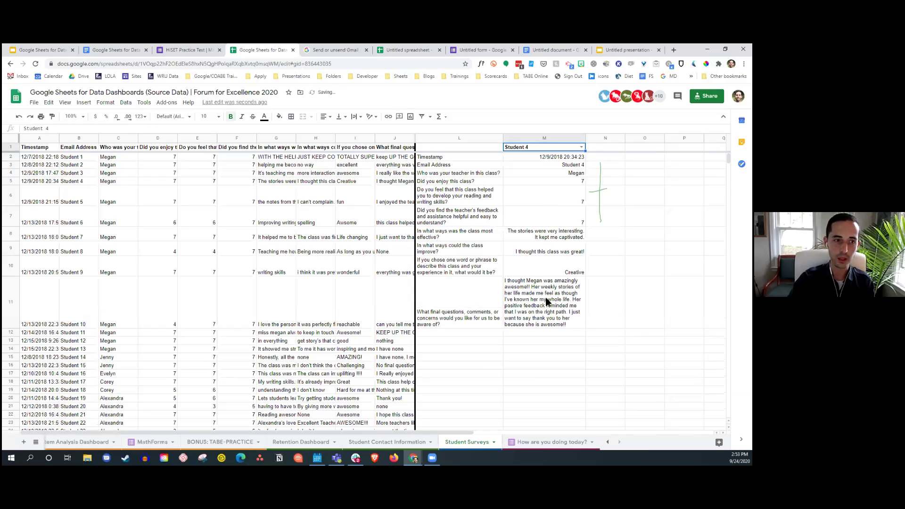
click(582, 147)
click(538, 381)
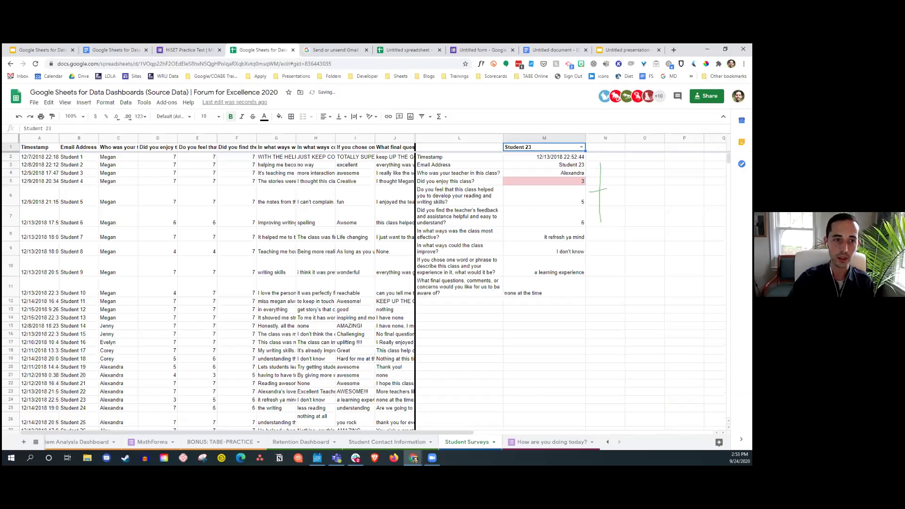
drag(577, 158, 561, 296)
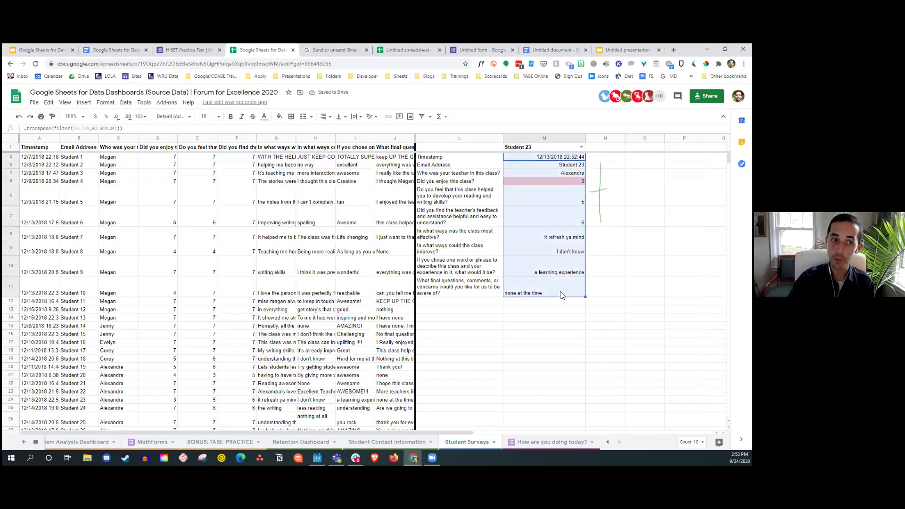
click(580, 185)
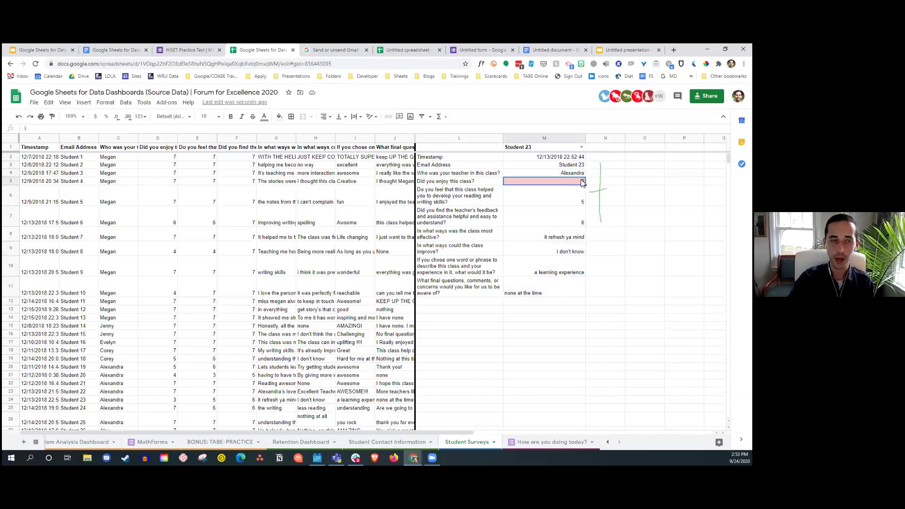
- Switch the M1 dropdown to Student 22 and then to Student 17 to display their survey answers
click(581, 147)
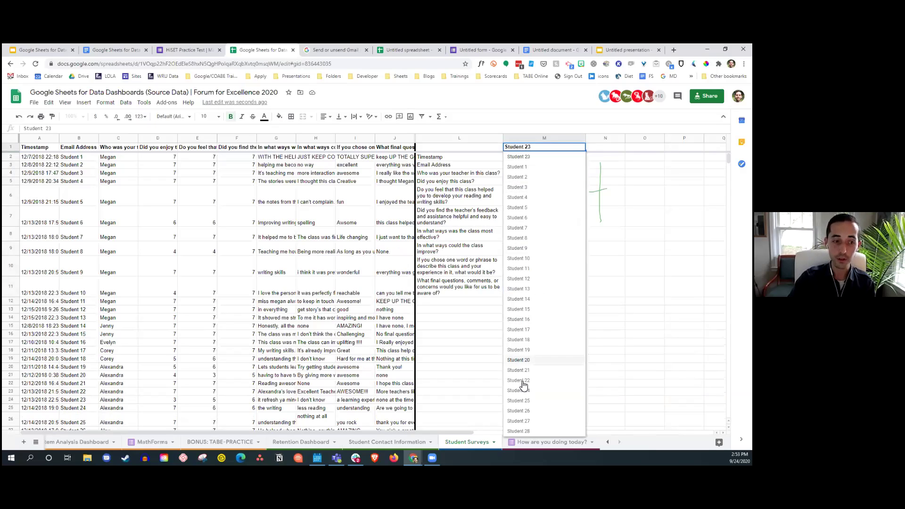
click(523, 382)
click(581, 148)
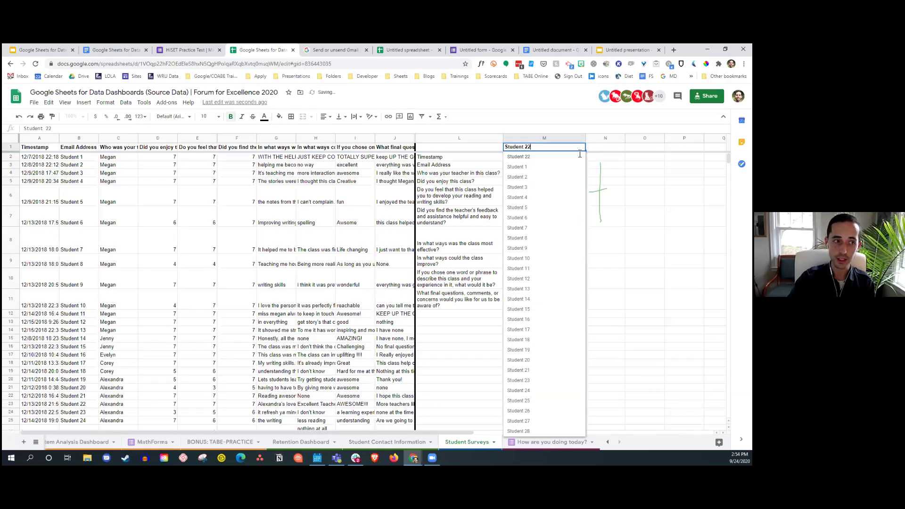
click(532, 330)
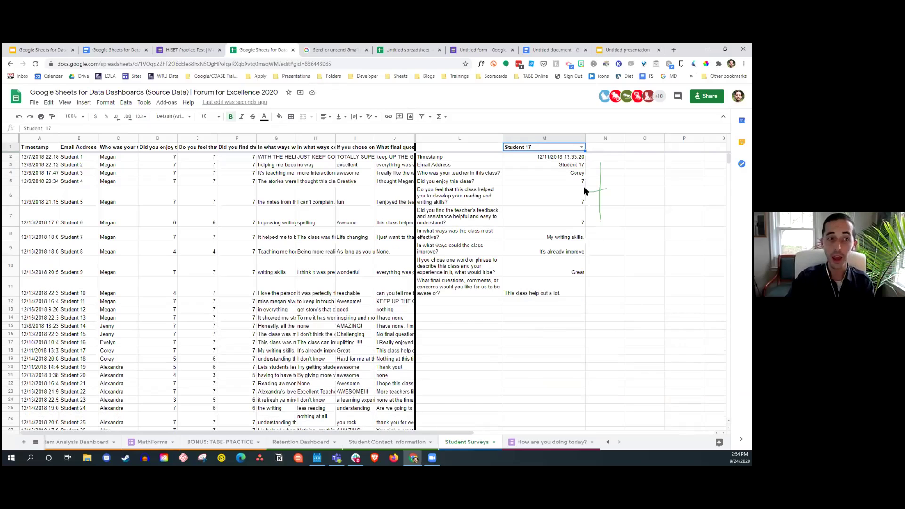
- Select the rating answers in M5:M7, and choose Student 24 in the M1 dropdown
drag(583, 184, 584, 224)
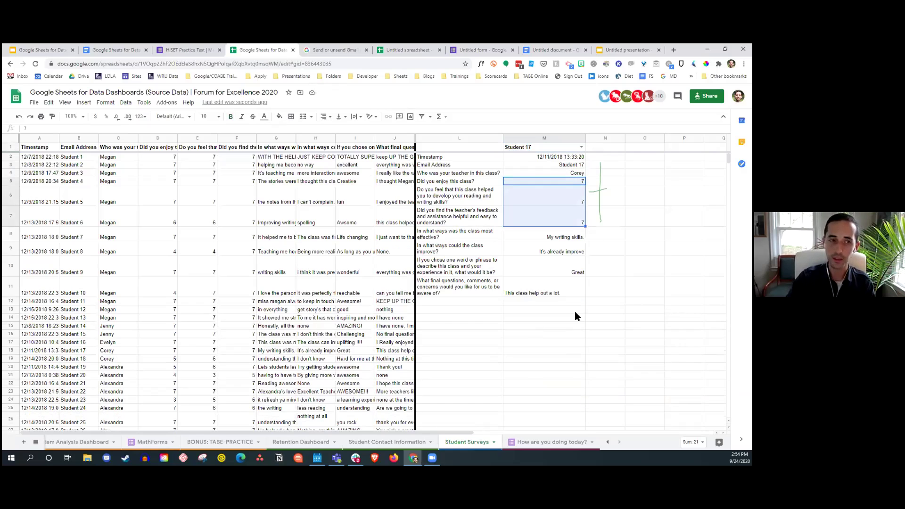
click(582, 148)
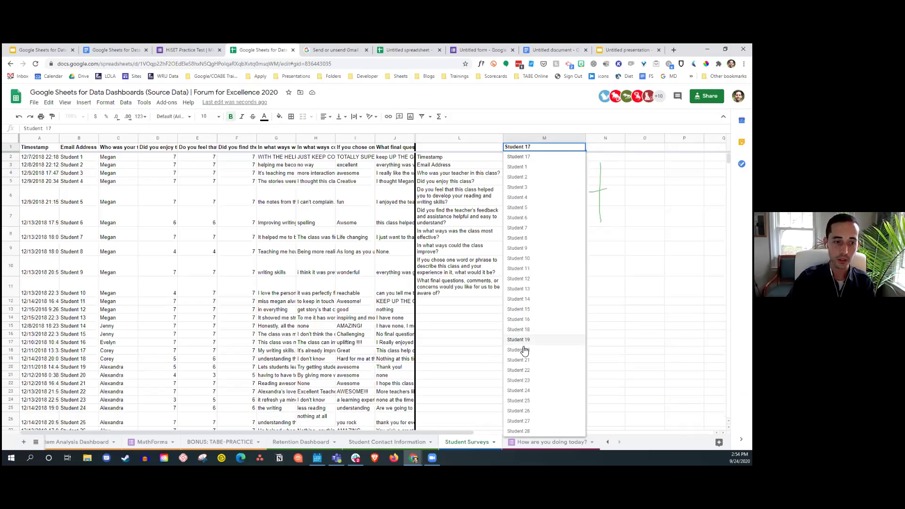
click(532, 391)
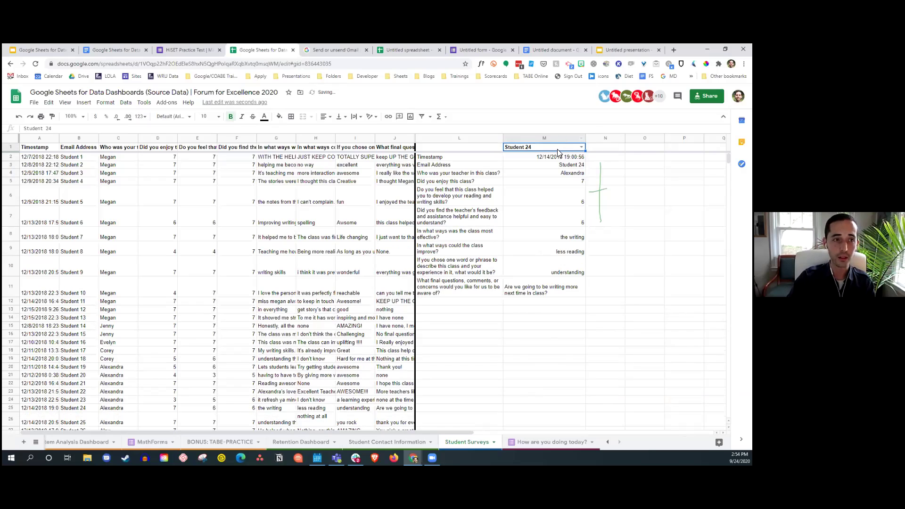
- Review the data validation settings of M1 without changing them, and highlight the transposed questions and answers in L2:M11
right_click(572, 147)
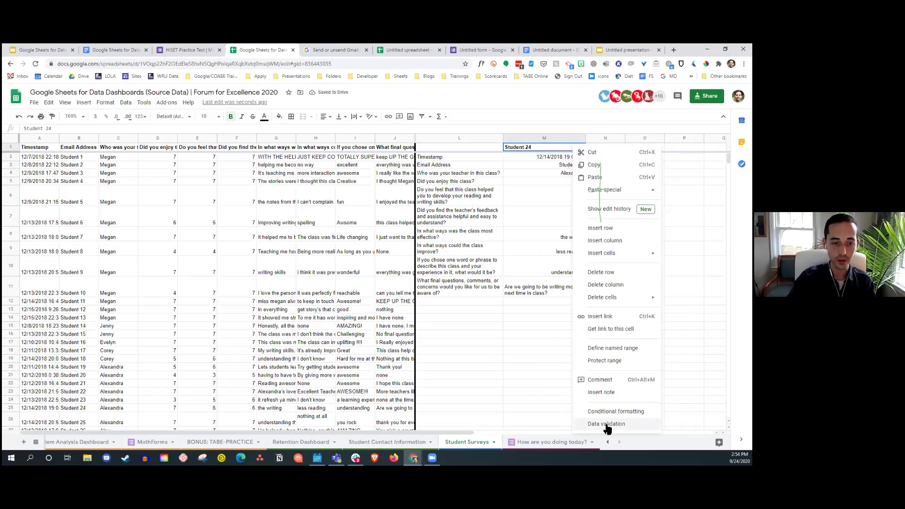
click(606, 424)
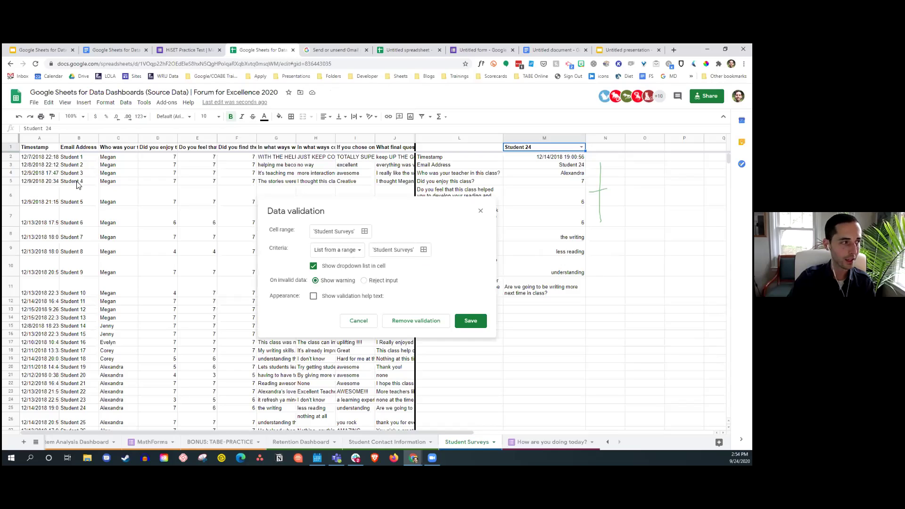
click(373, 325)
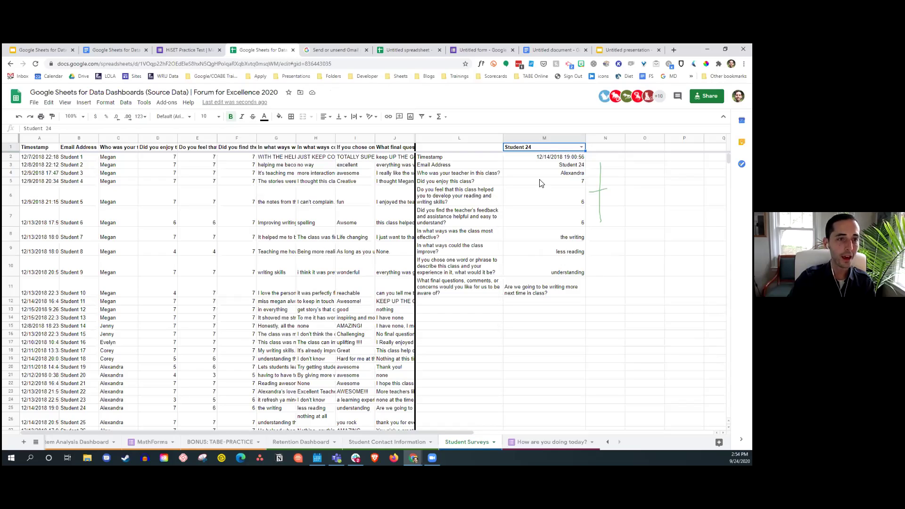
drag(462, 163, 573, 292)
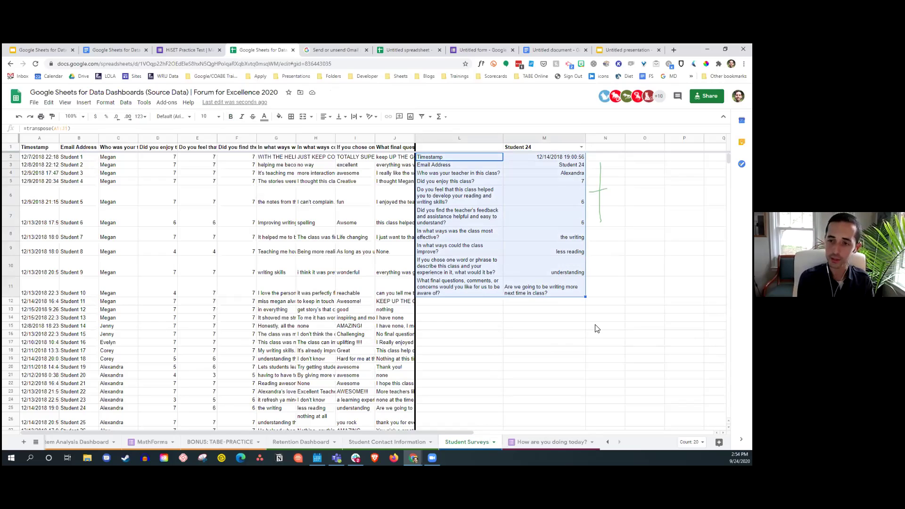
- Switch to the Google Slides presentation, open the Collins School of Data link on the Continuous learning slide, and open the Advanced Formulas 30-Day Challenge course
click(39, 50)
key(Right)
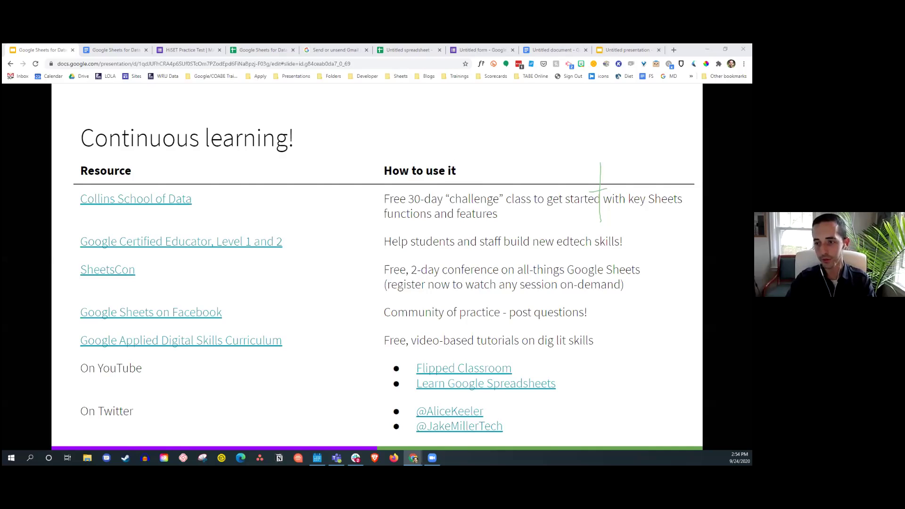
click(140, 203)
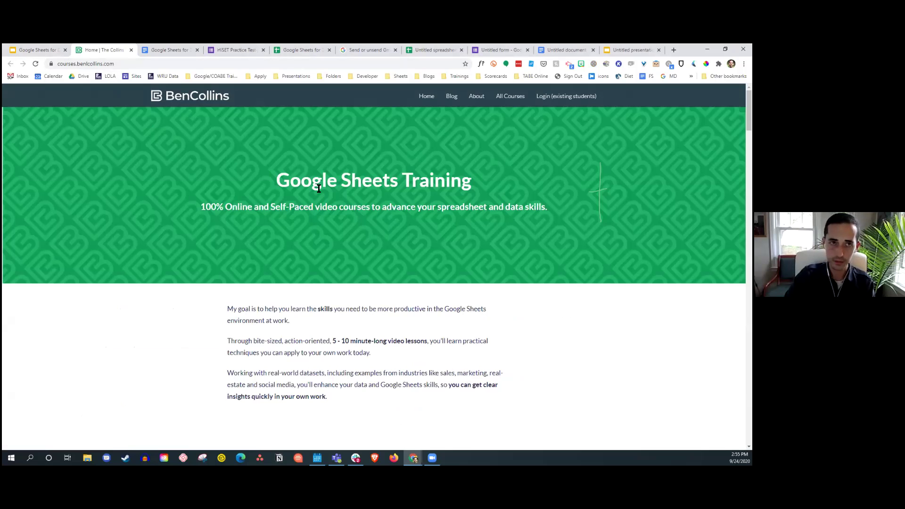
scroll(383, 187, down, 5)
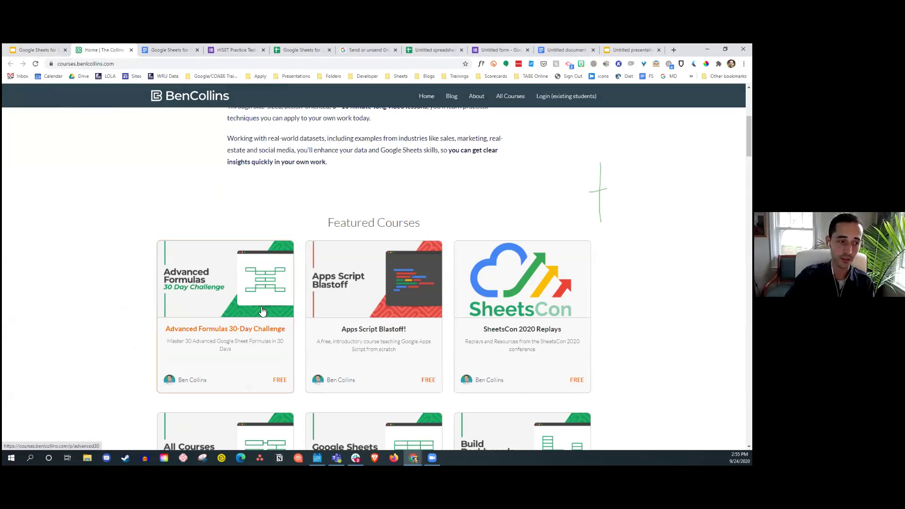
click(263, 338)
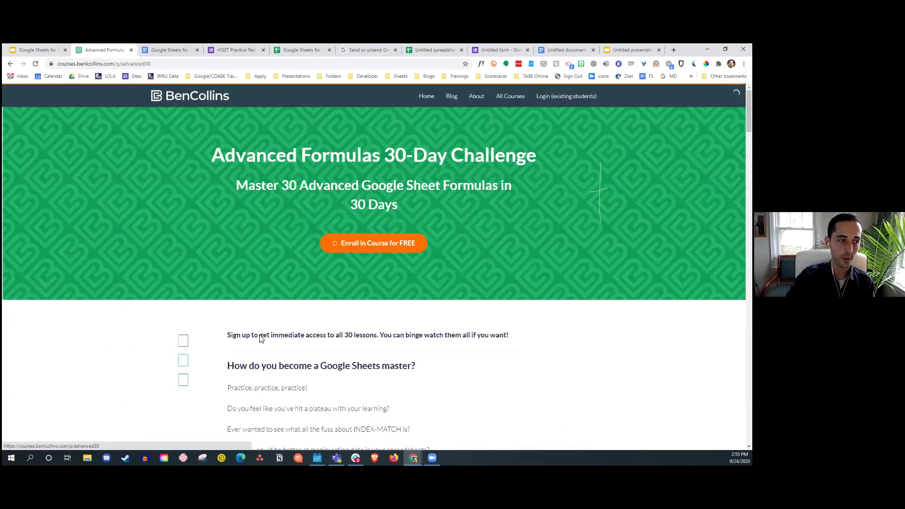
- Look over the Advanced Formulas 30-Day Challenge page, and log in as an existing student to view the course curriculum
scroll(313, 232, down, 2)
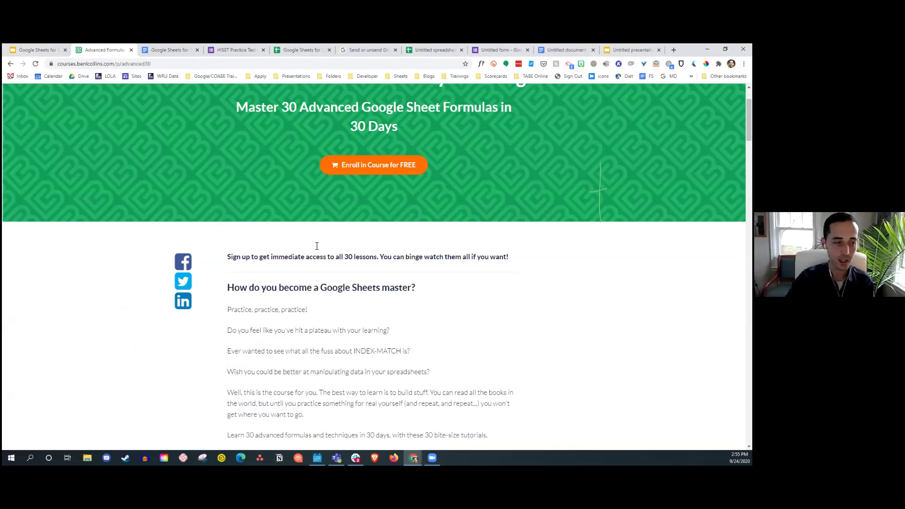
scroll(336, 279, down, 8)
scroll(343, 266, down, 10)
scroll(343, 263, up, 15)
scroll(445, 229, up, 2)
click(568, 96)
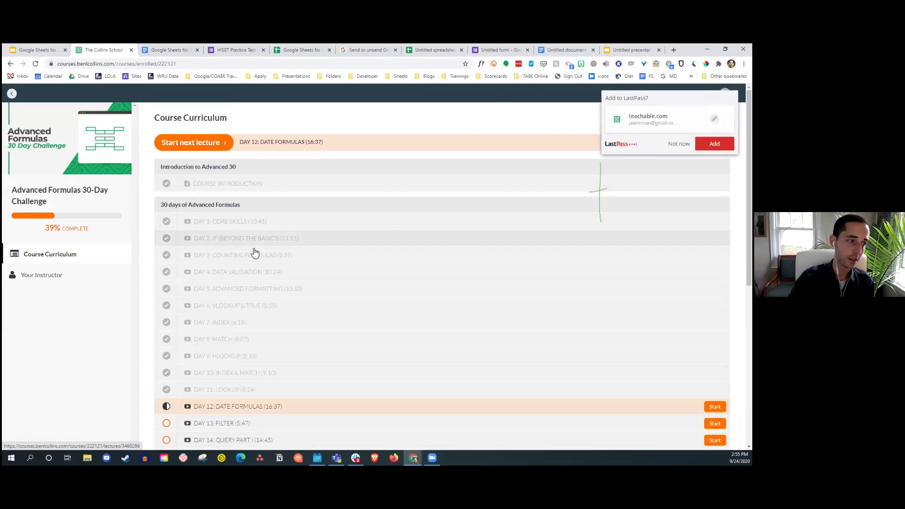
click(255, 307)
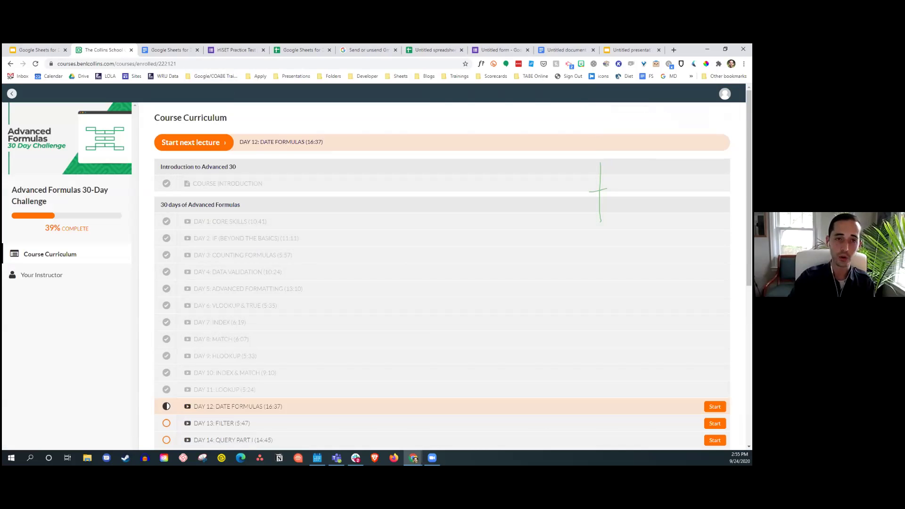
- From the Continuous learning slide, open the Google Certified Educator certification page and view the Educator Level 1 training and exam details
click(33, 49)
key(Right)
key(Left)
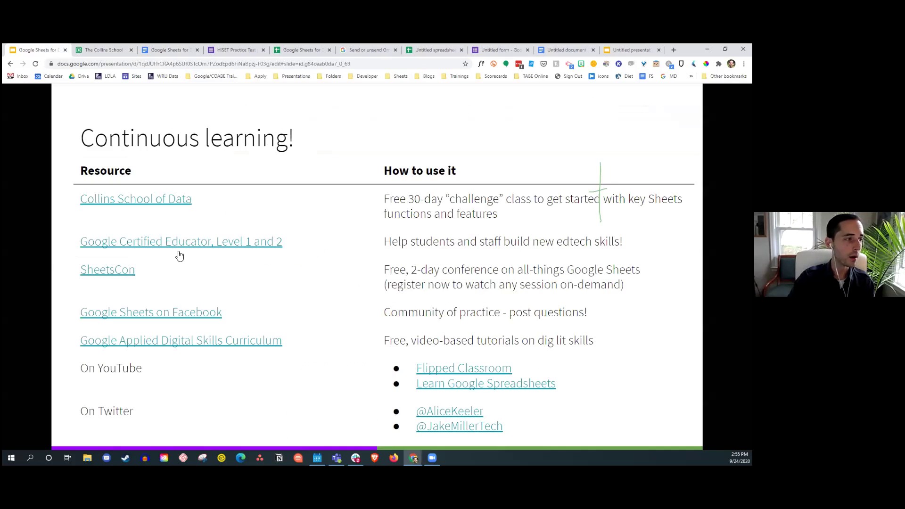
click(150, 248)
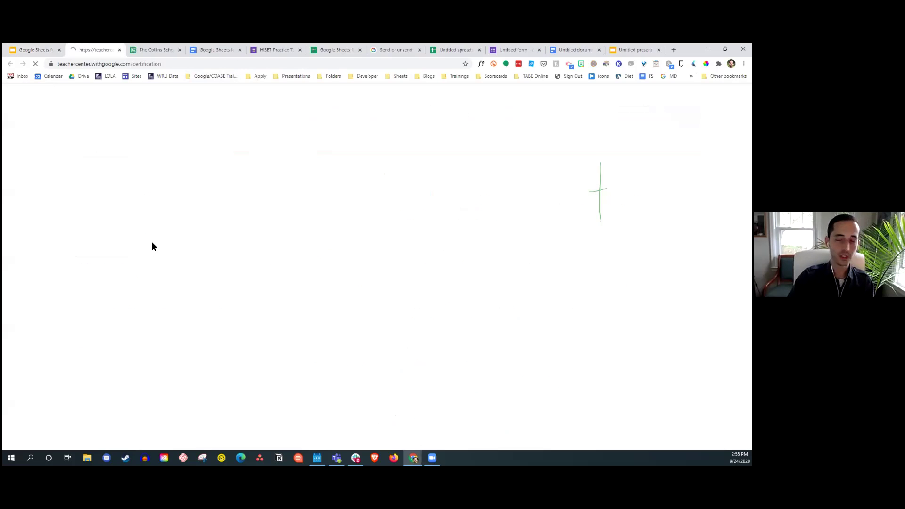
scroll(363, 227, down, 2)
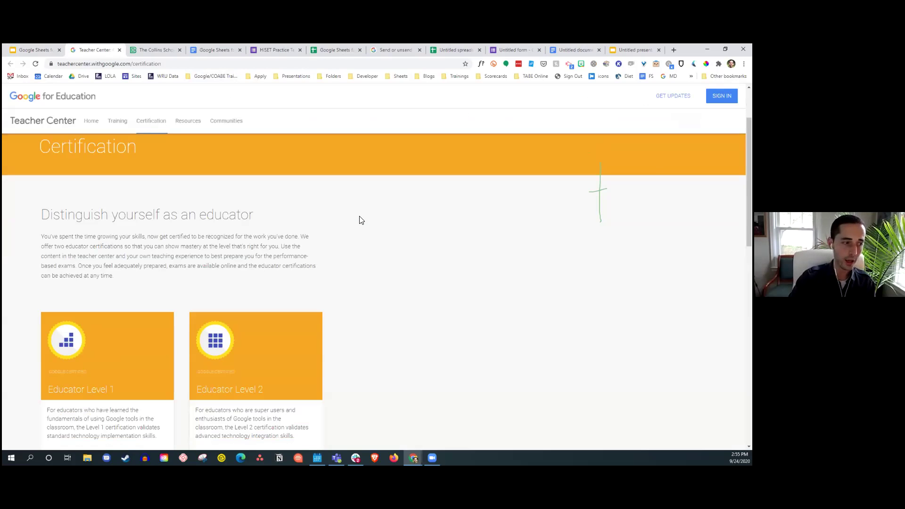
scroll(361, 220, down, 1)
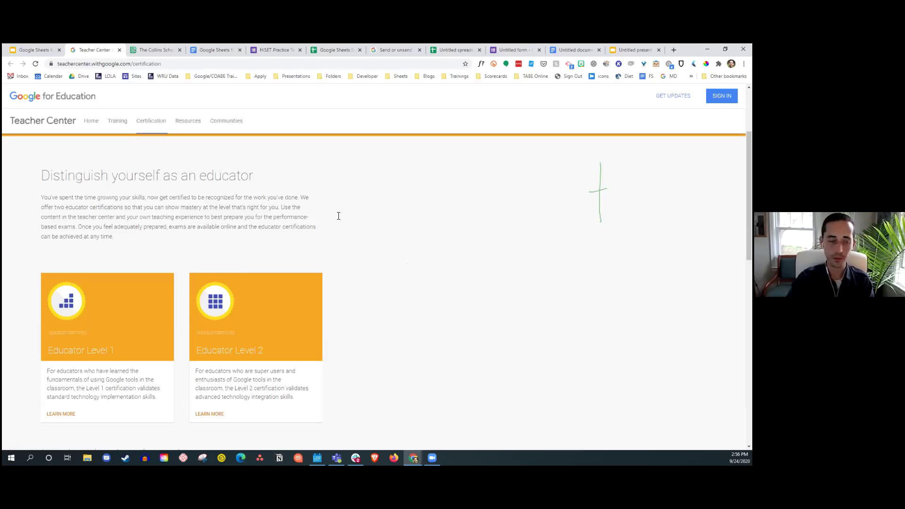
scroll(66, 316, down, 2)
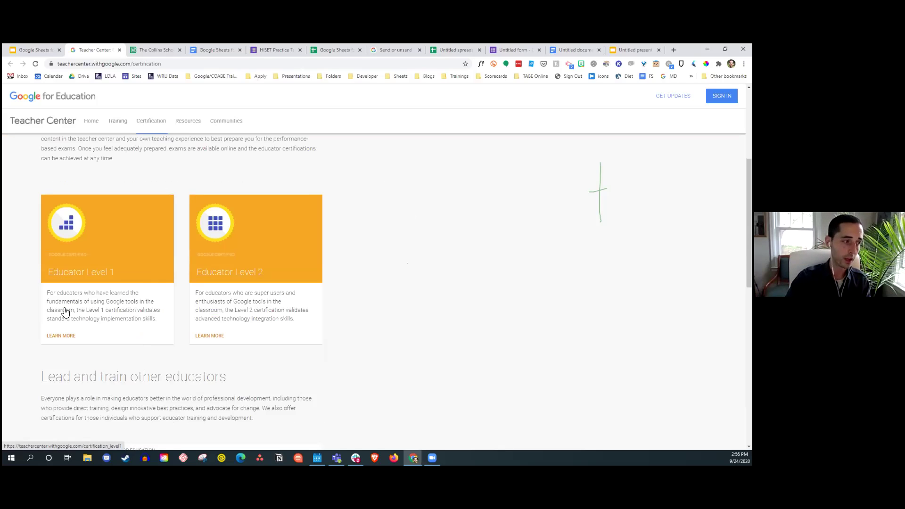
click(79, 257)
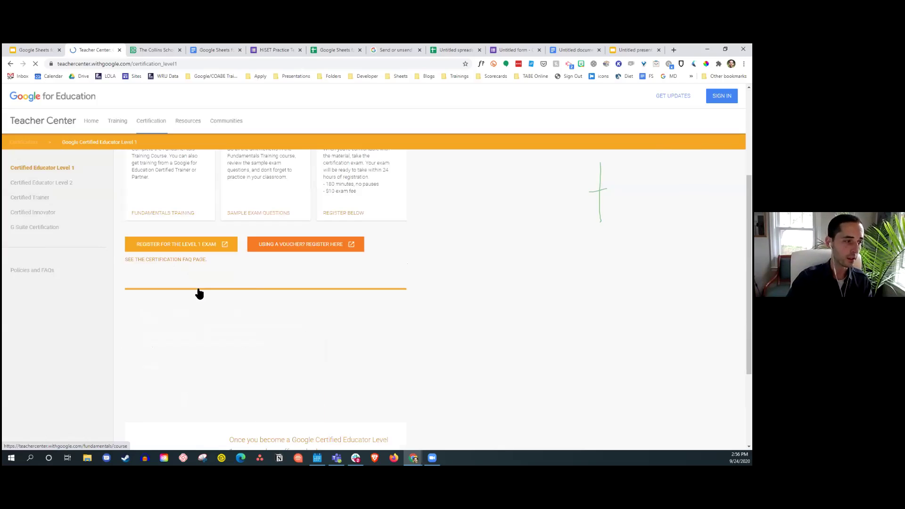
scroll(172, 350, up, 1)
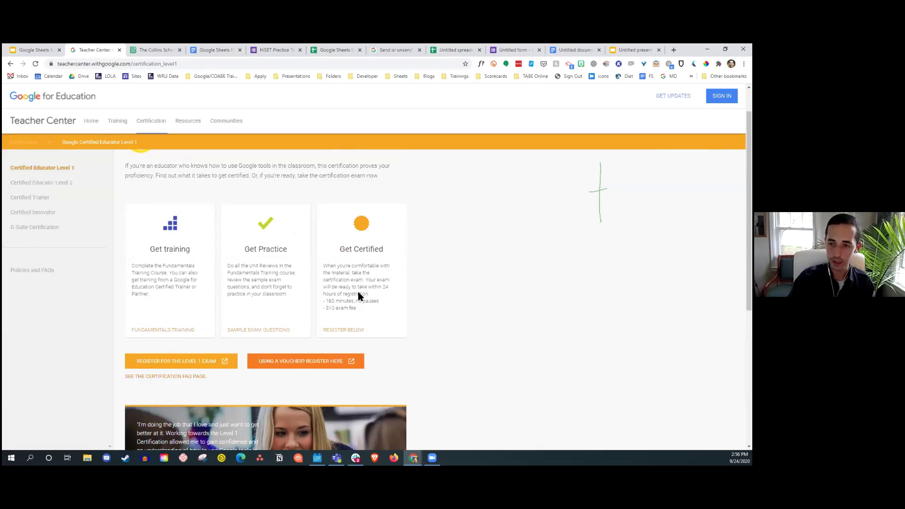
- Return to the presentation, show the Level 1 and Level 2 badges on the Questions slide, and go back to the Continuous learning slide
click(22, 49)
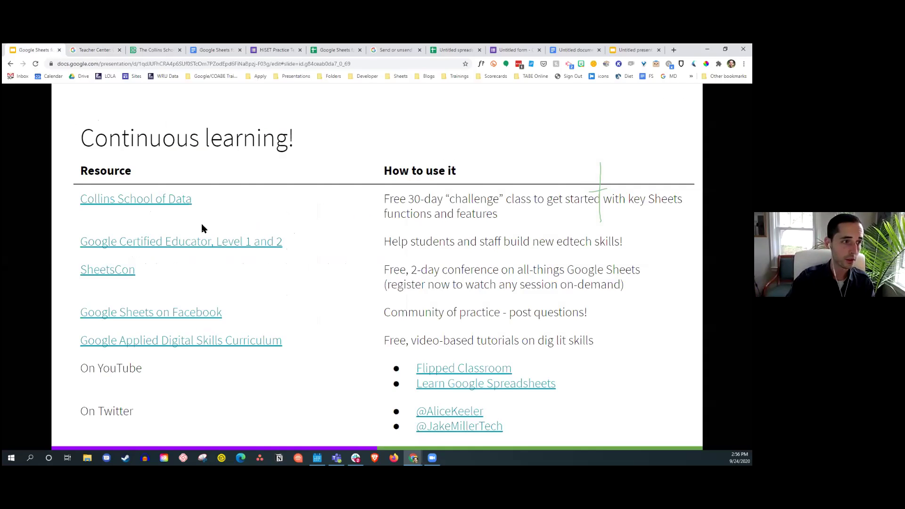
key(Right)
key(ctrl)
key(ctrl)
key(ctrl)
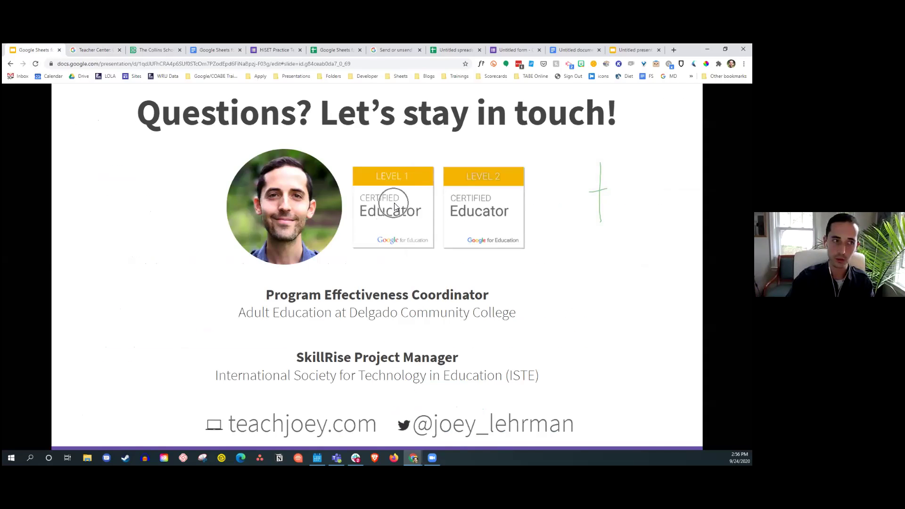
key(Left)
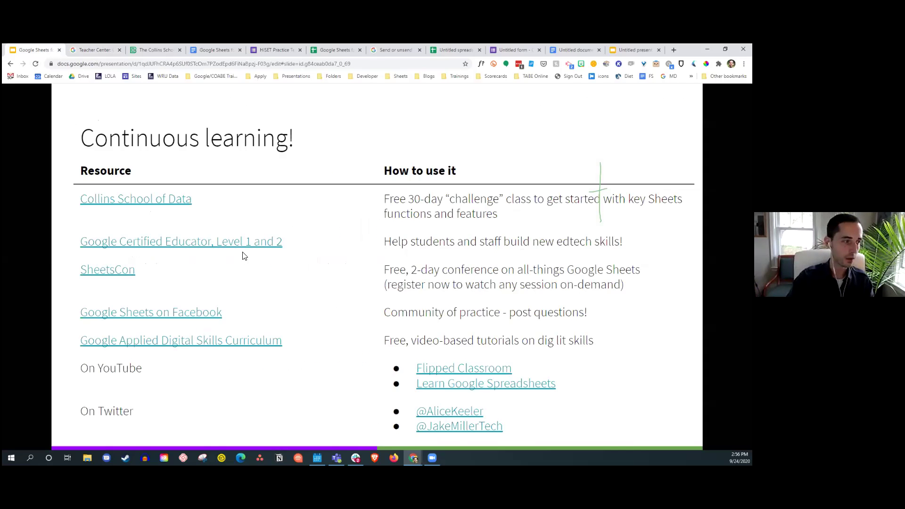
- Open the SheetsCon link and examine the conference schedule for both days
click(111, 271)
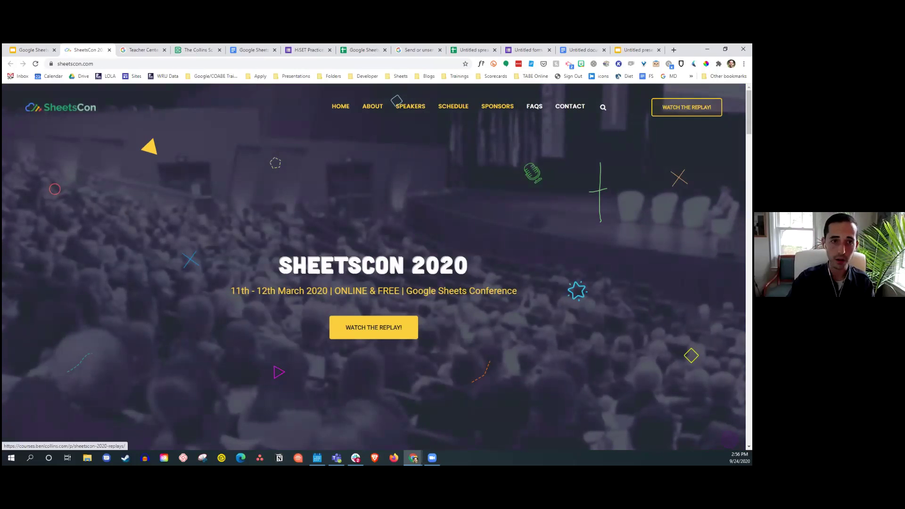
scroll(426, 160, down, 2)
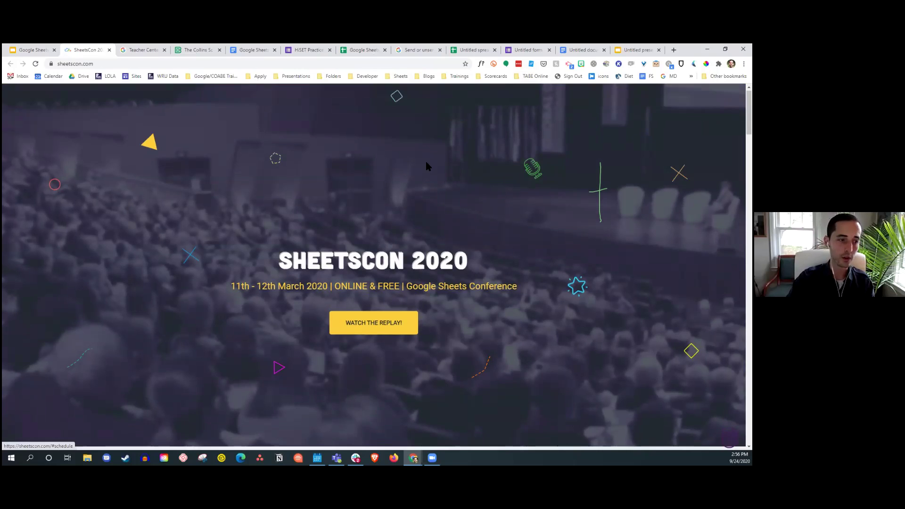
scroll(418, 178, down, 20)
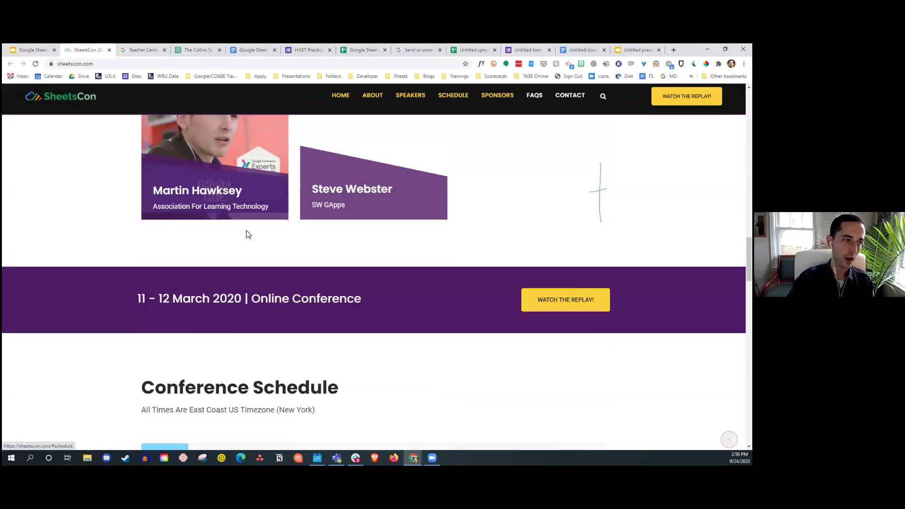
scroll(253, 249, down, 3)
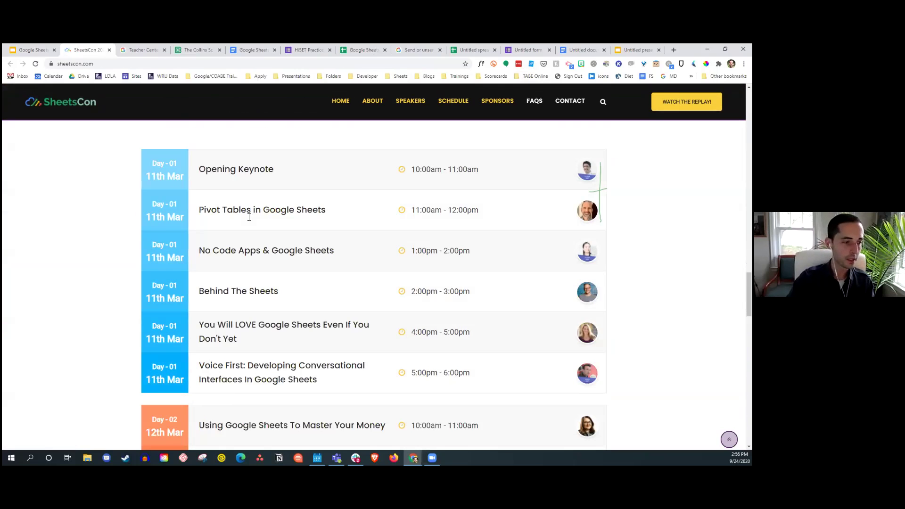
scroll(324, 300, down, 3)
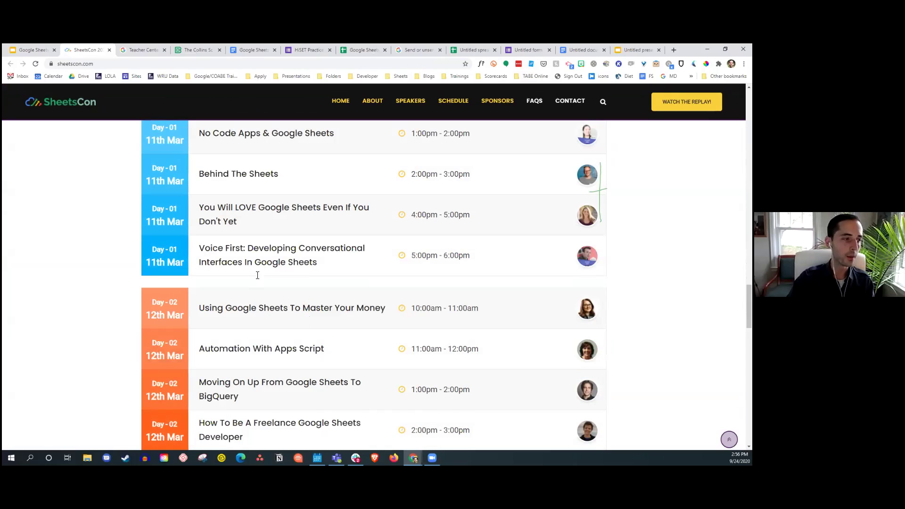
scroll(306, 285, down, 1)
scroll(316, 283, down, 1)
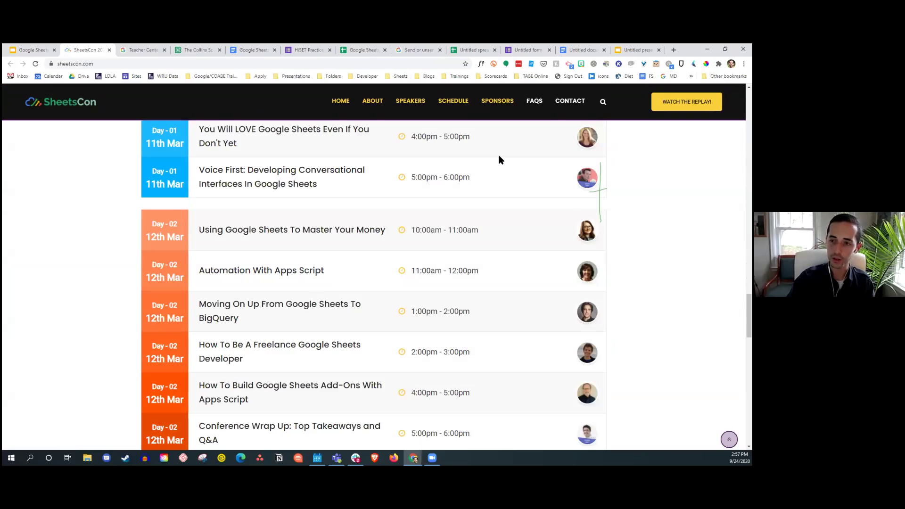
- View the Google Sheets on Facebook community linked on the Continuous learning slide, and return to the slide
click(32, 49)
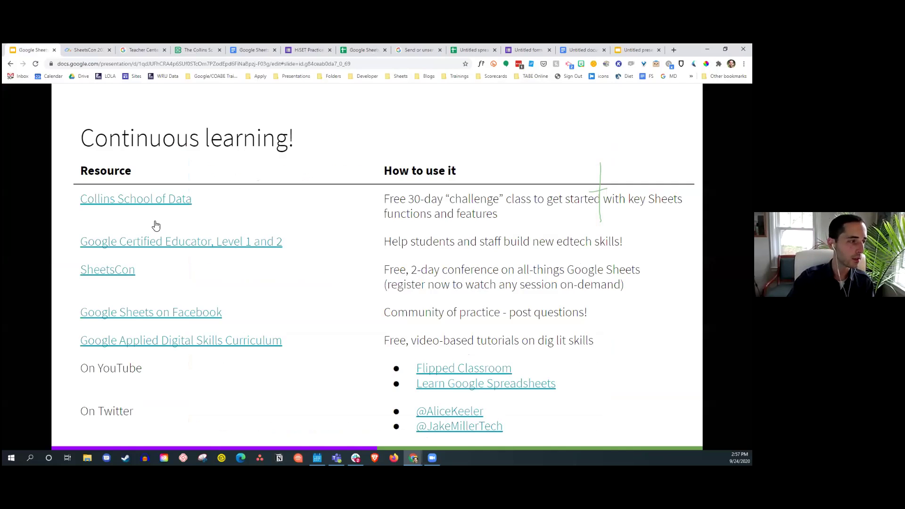
click(136, 314)
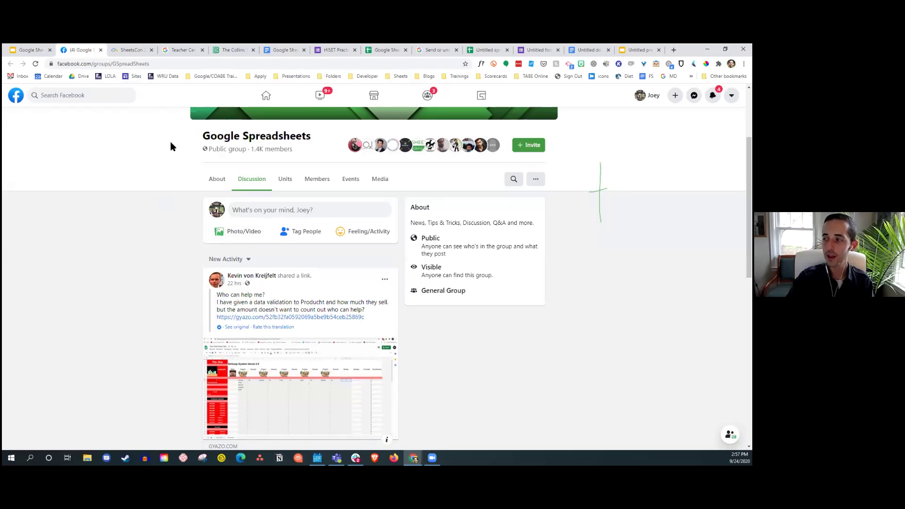
click(21, 49)
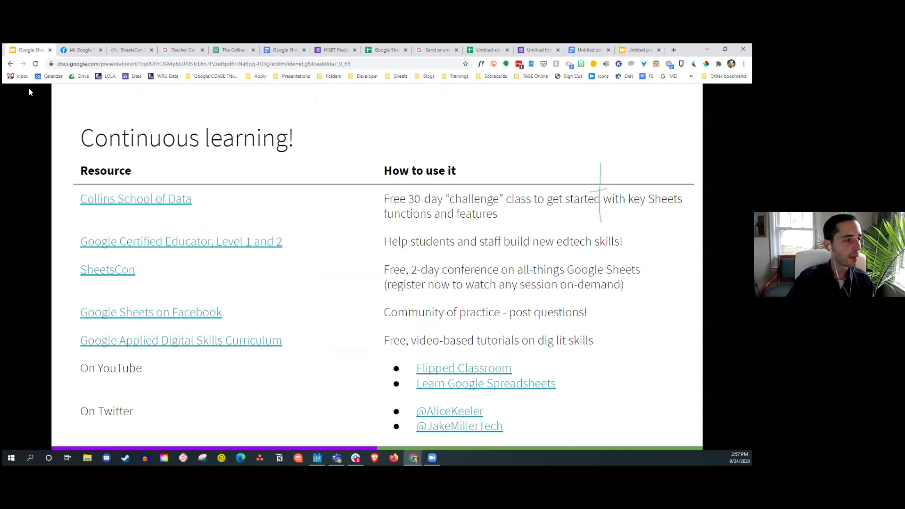
- Open the Google Applied Digital Skills Curriculum link and look over its home page
click(194, 345)
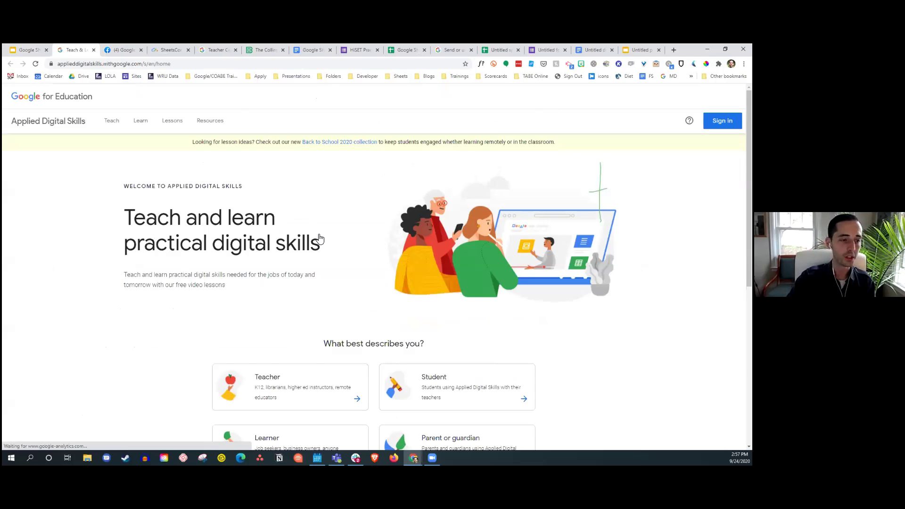
scroll(323, 221, down, 3)
scroll(324, 205, up, 3)
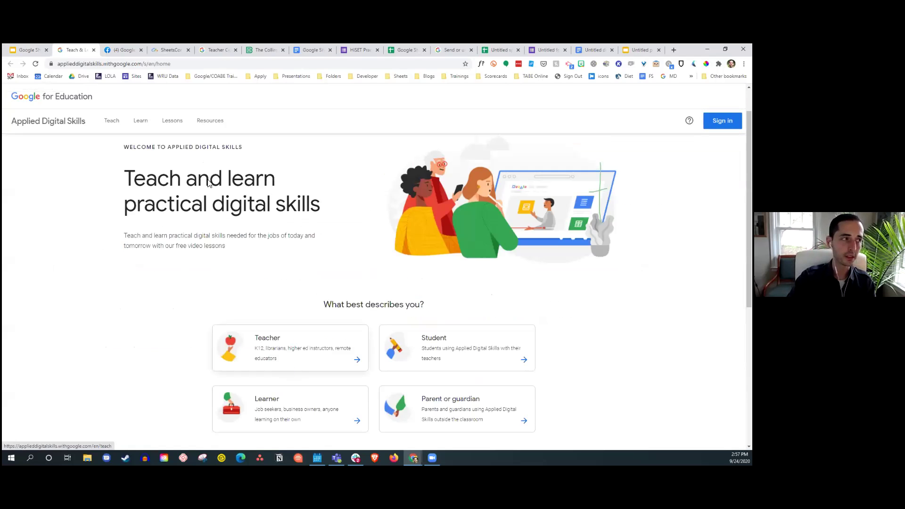
- Filter the Applied Digital Skills lessons to Adult Learners, look over the matching lessons, and return to the Continuous learning slide
click(166, 124)
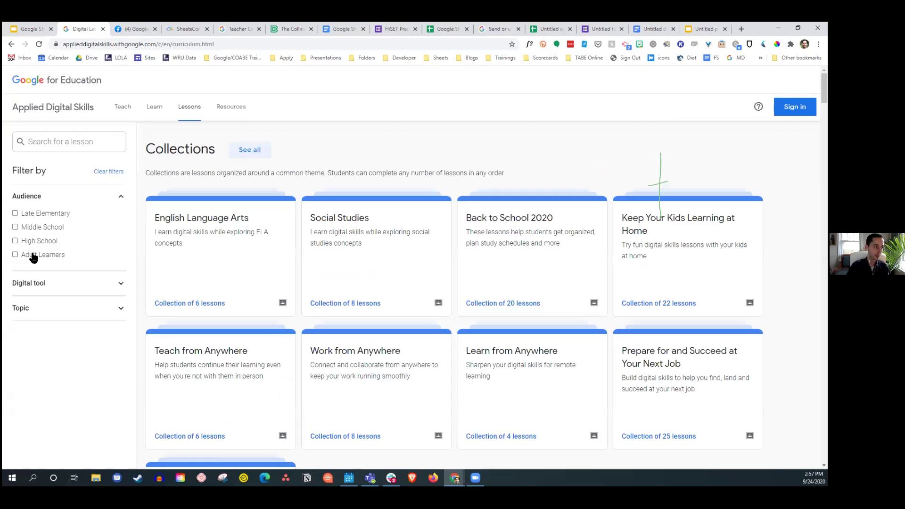
click(33, 255)
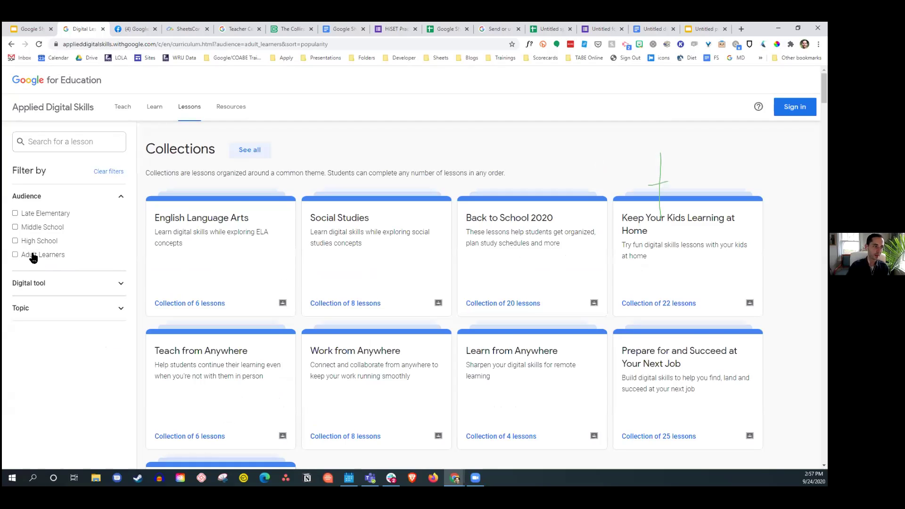
scroll(330, 188, down, 6)
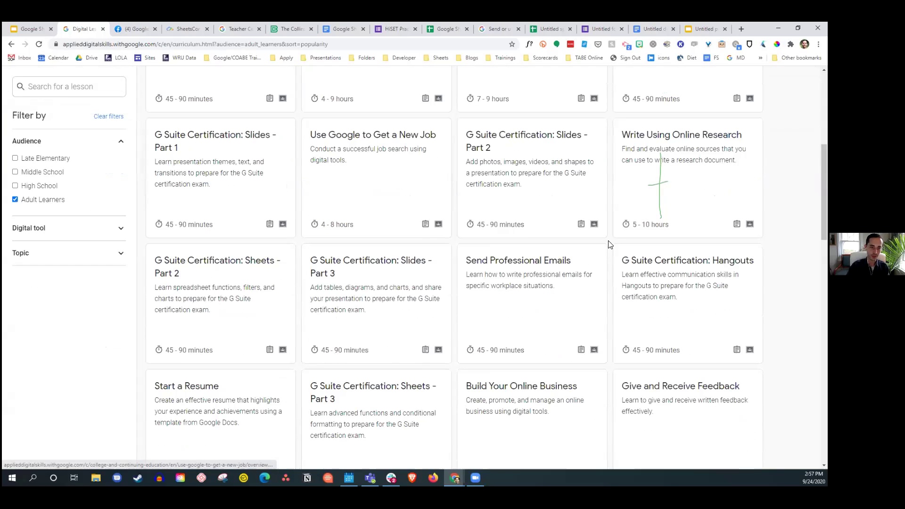
scroll(614, 255, down, 3)
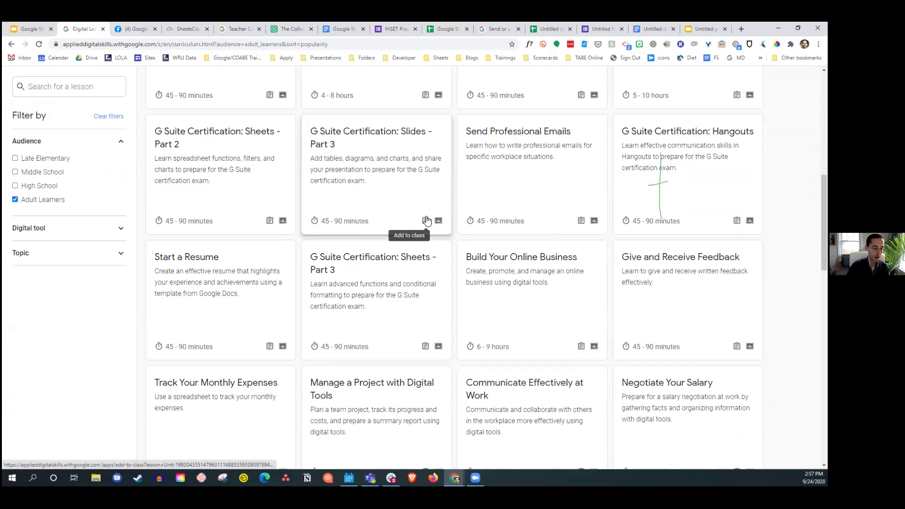
click(19, 26)
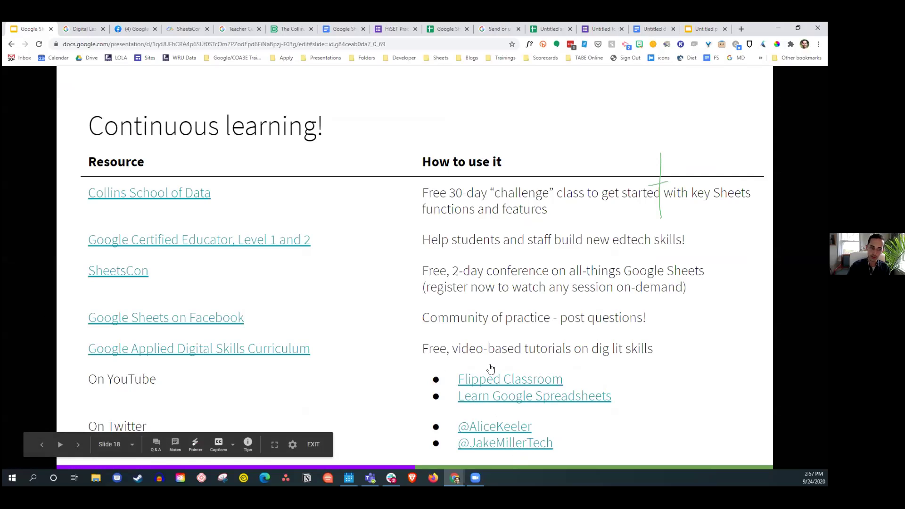
- View the Learn Google Spreadsheets YouTube channel linked on the slide, and return to the Continuous learning slide
click(518, 406)
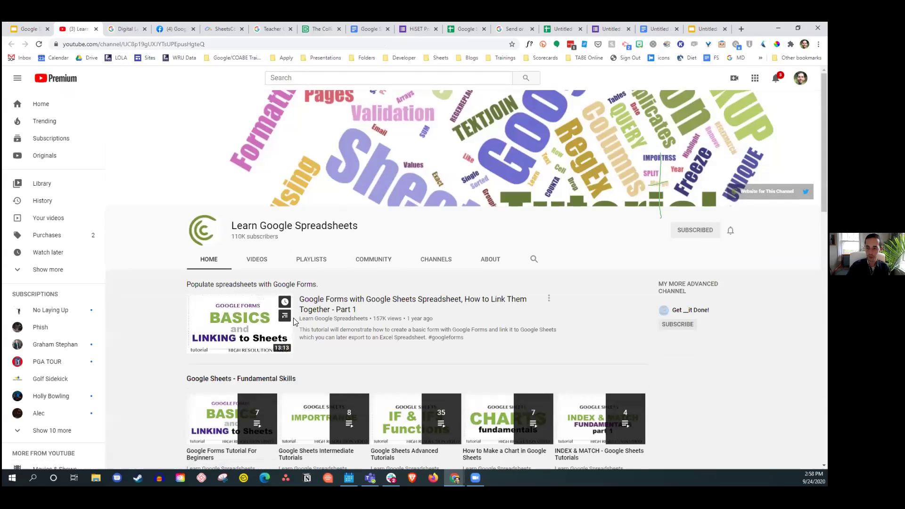
click(95, 29)
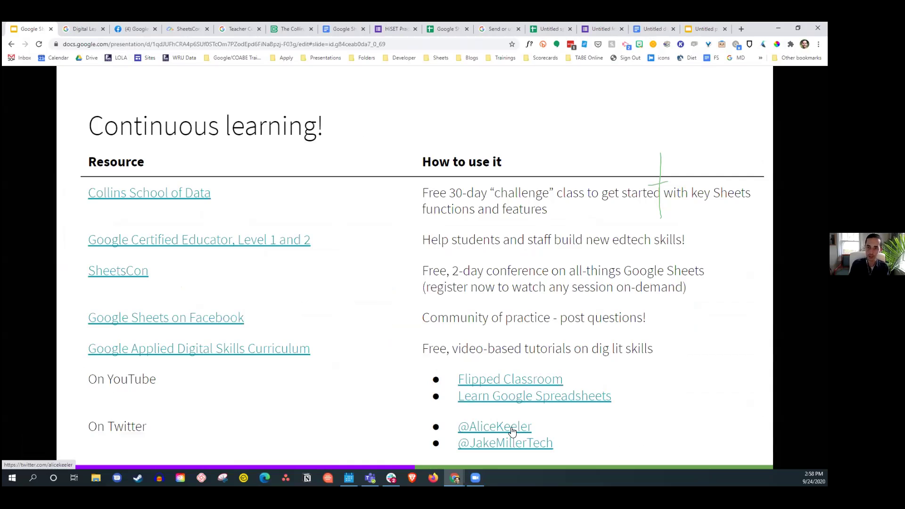
mouse_move(257, 412)
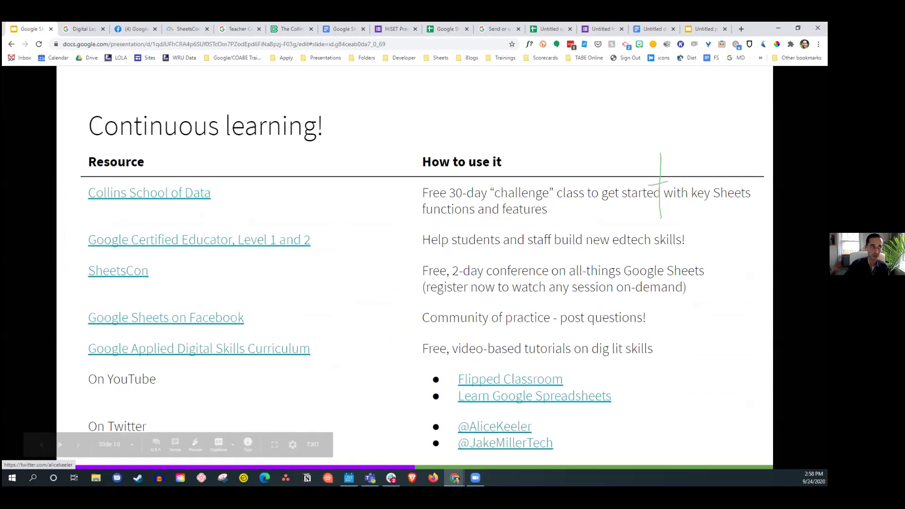
- Look through the Resource Hub document, from its contents list through the use cases to the Transpose bonus tip
click(344, 28)
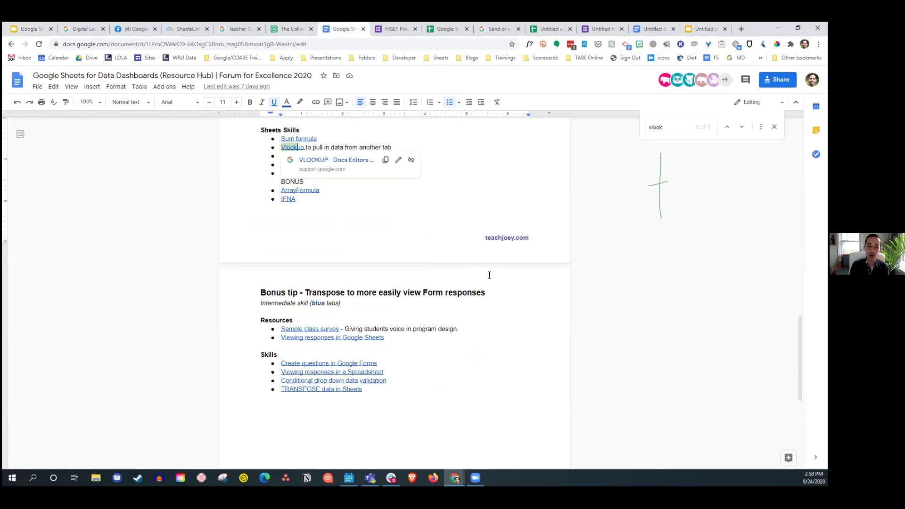
scroll(454, 288, up, 20)
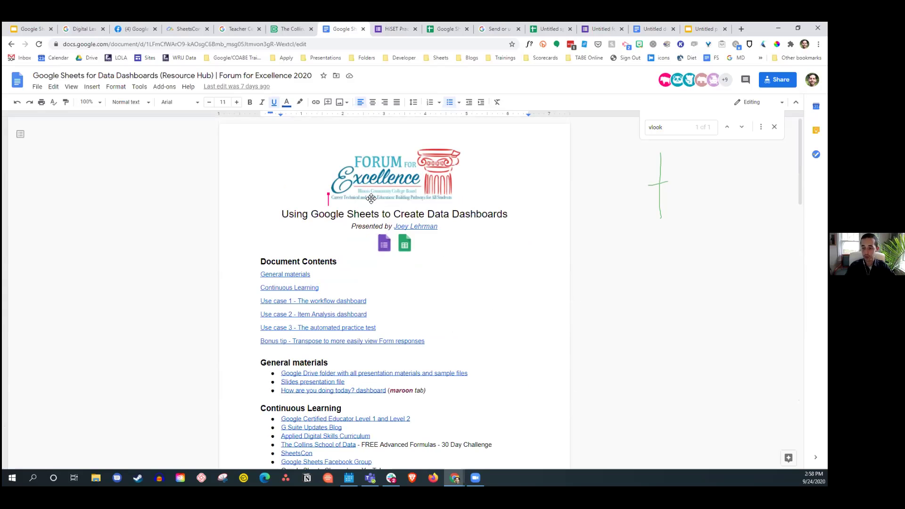
scroll(375, 234, down, 2)
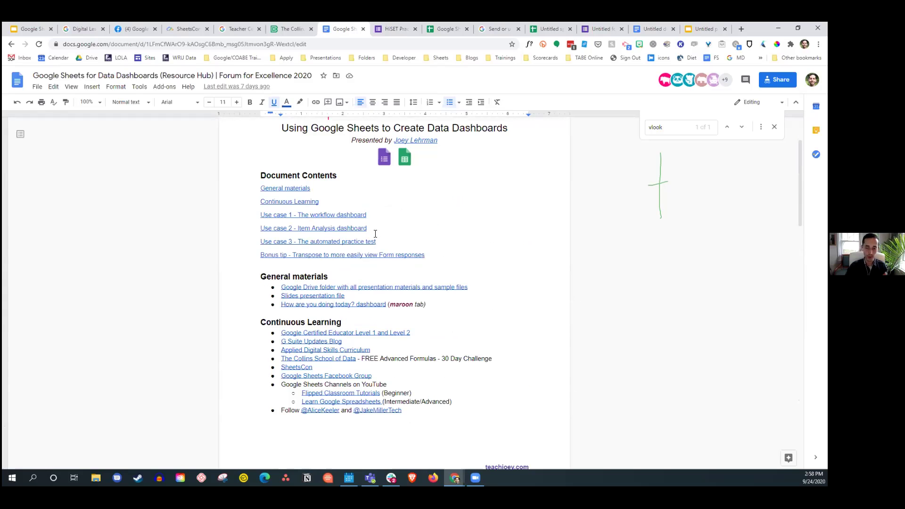
scroll(375, 233, down, 2)
scroll(308, 356, up, 4)
scroll(308, 357, down, 18)
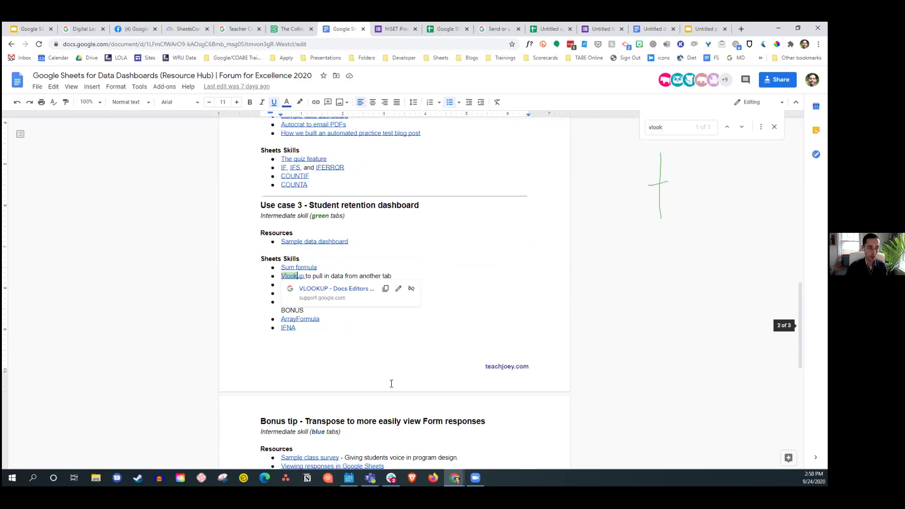
scroll(388, 380, down, 3)
drag(388, 381, 394, 393)
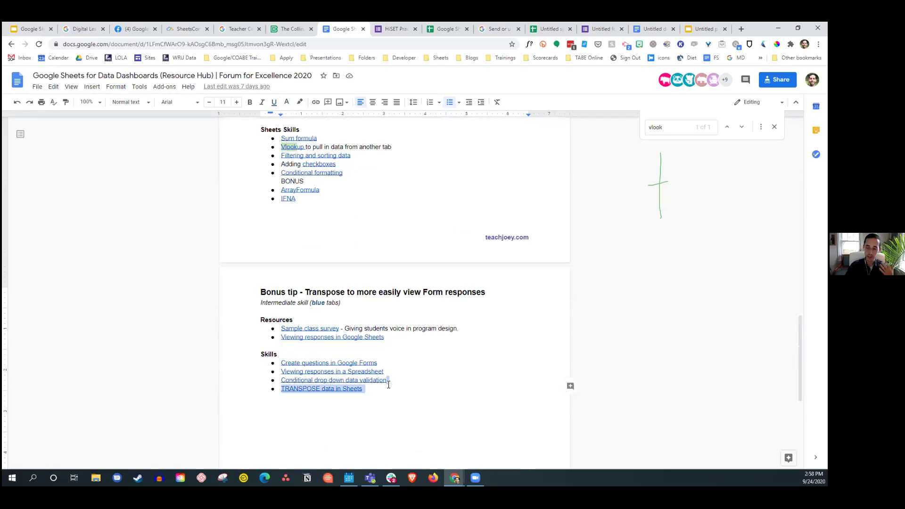
scroll(378, 291, up, 11)
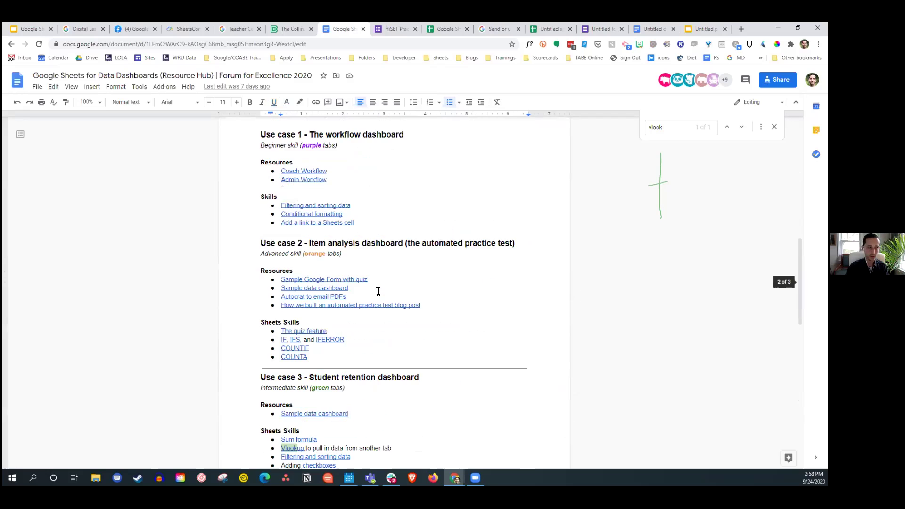
scroll(378, 291, up, 4)
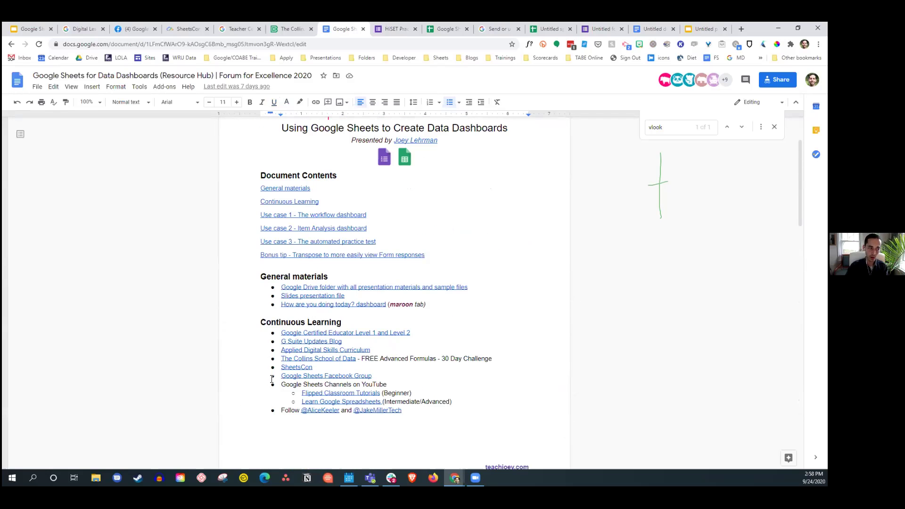
- Review the Resource Hub's use-case sections again at a larger page size, ending at the Continuous Learning links
scroll(299, 334, down, 3)
scroll(293, 289, up, 4)
scroll(310, 321, down, 1)
scroll(310, 322, down, 8)
key(ctrl+minus)
key(ctrl+minus)
key(ctrl+minus)
scroll(315, 314, down, 4)
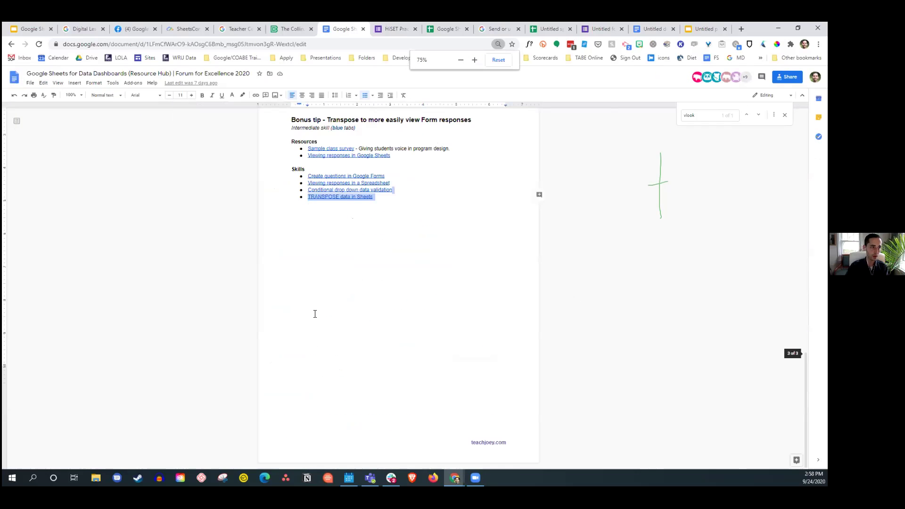
scroll(380, 218, up, 5)
key(ctrl+plus)
key(ctrl+plus)
key(ctrl+plus)
key(ctrl+plus)
key(ctrl+plus)
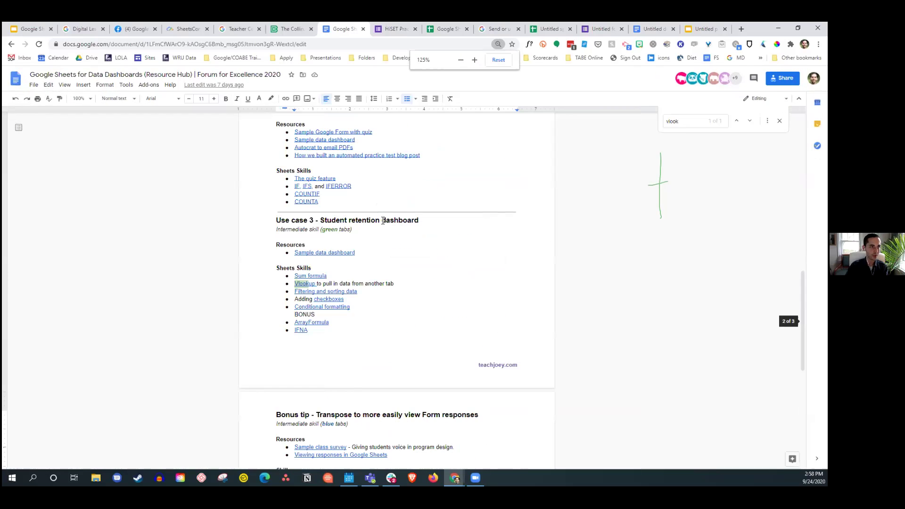
key(ctrl+minus)
key(ctrl+minus)
scroll(383, 219, down, 3)
scroll(336, 297, up, 8)
scroll(316, 232, up, 5)
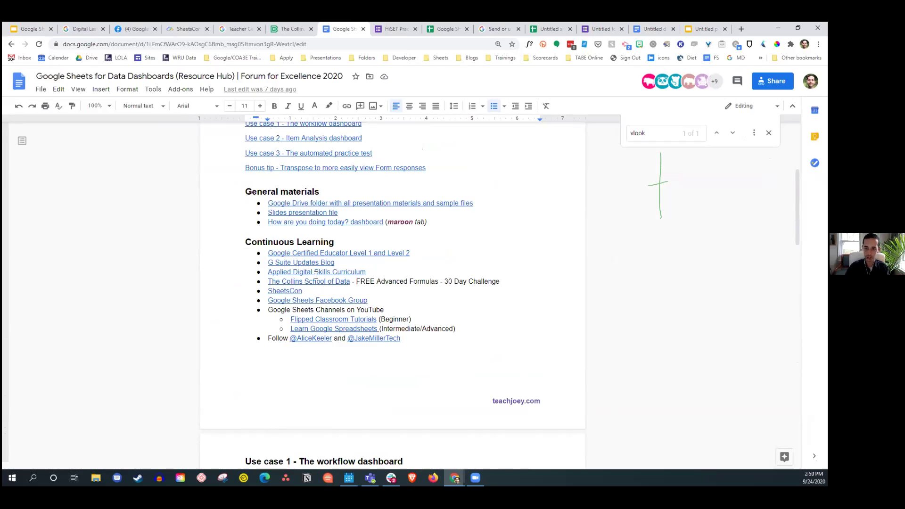
- Return to the presentation and advance to the Questions slide
click(33, 29)
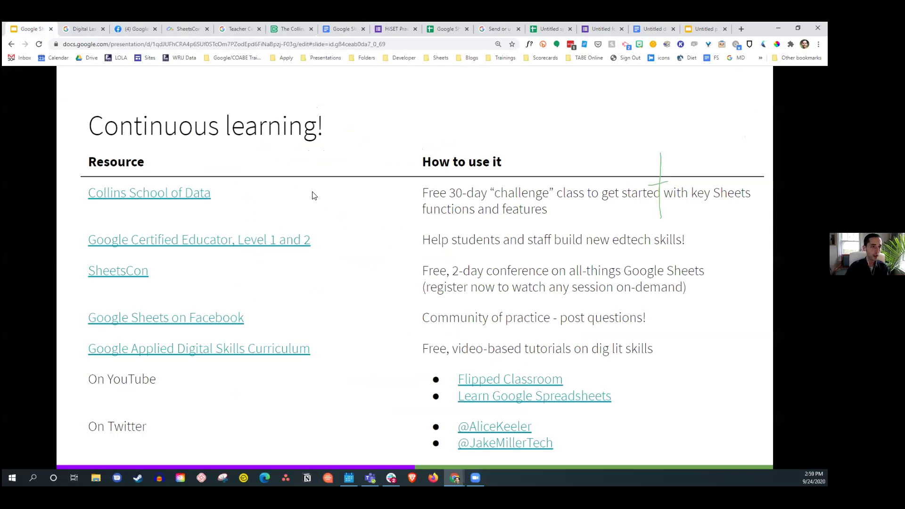
key(Right)
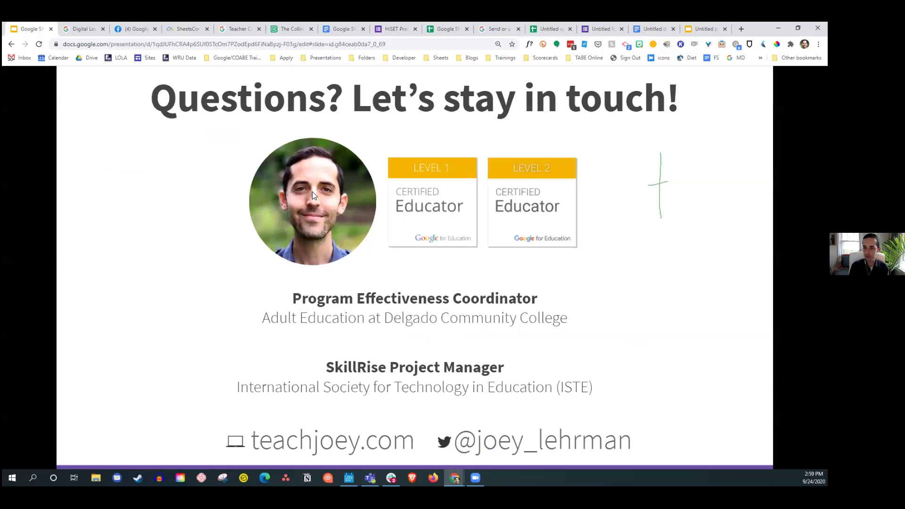
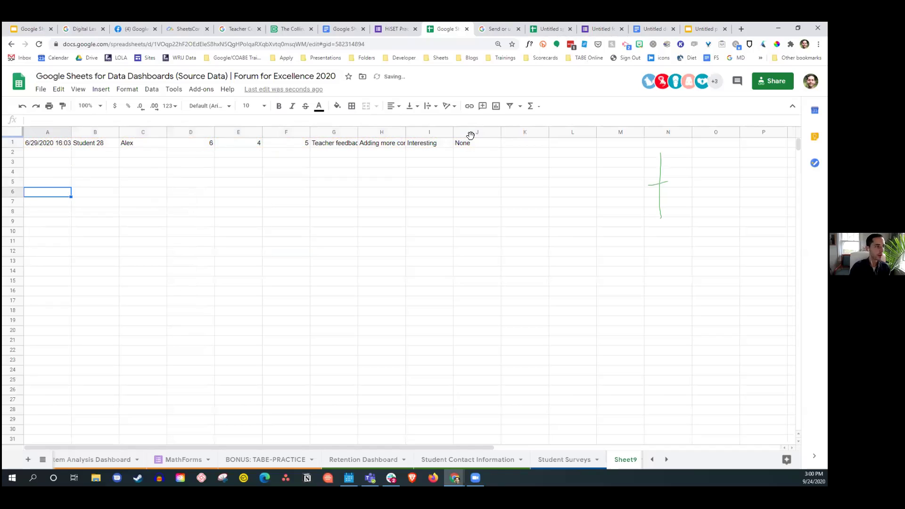
- Turn the vertical survey response in A5:A14 back into a row with a TRANSPOSE formula in F6
key(Right)
key(Right)
key(Right)
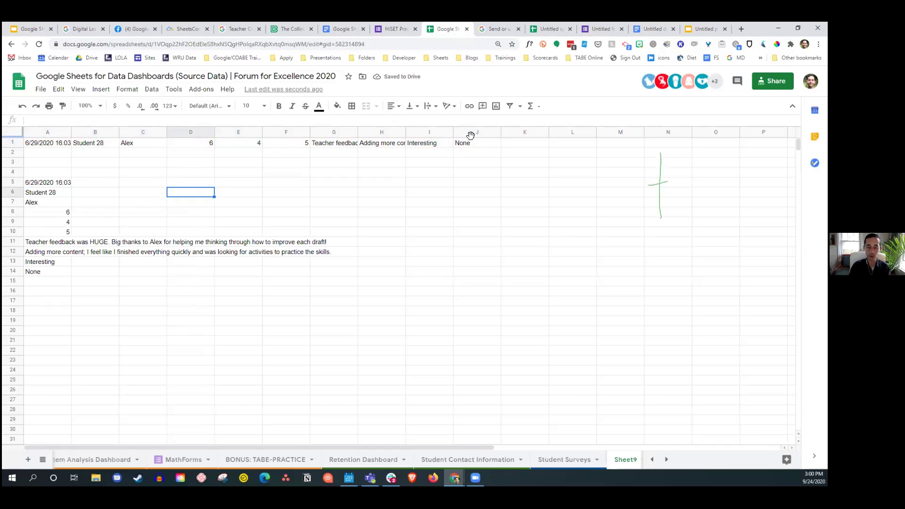
key(Right)
key(Right)
text(=tra)
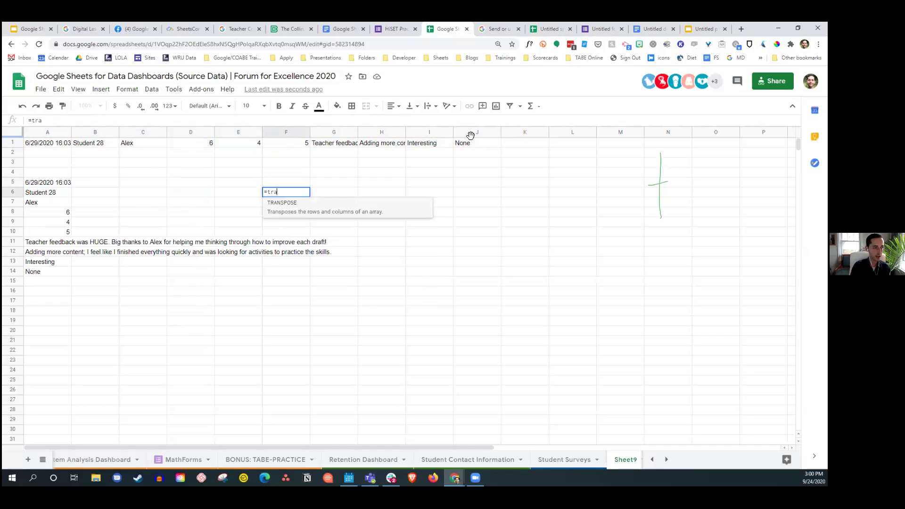
text(nspose()
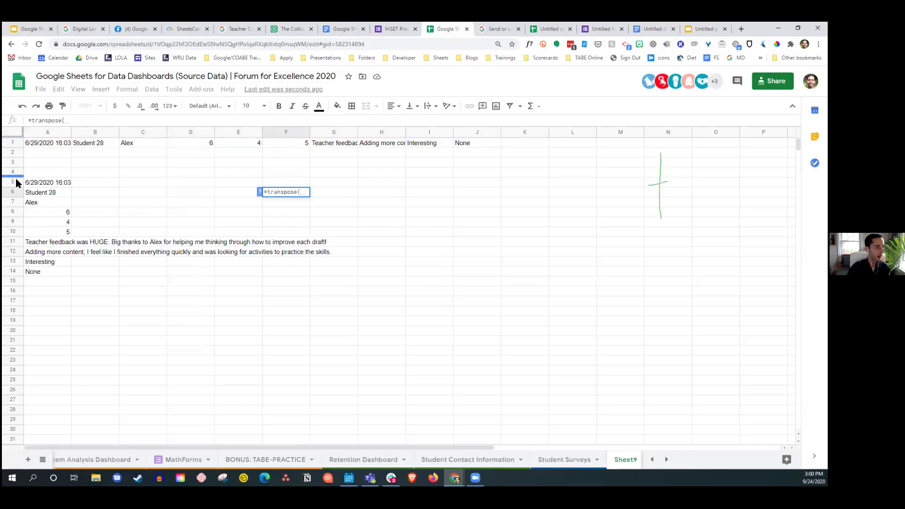
drag(55, 183, 58, 268)
key(Return)
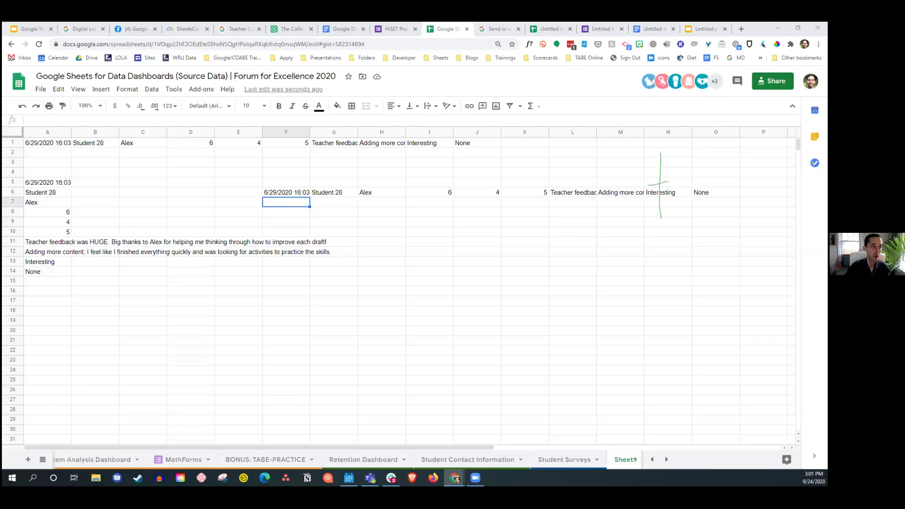
- Return to the presentation, leave the slideshow, and open the Self-Paced Practice Test slide for editing
click(42, 31)
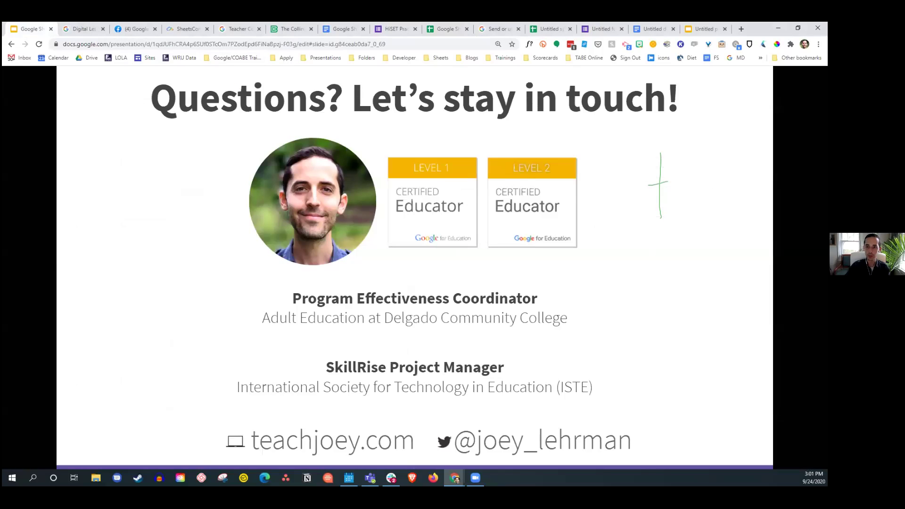
key(Escape)
scroll(26, 307, up, 5)
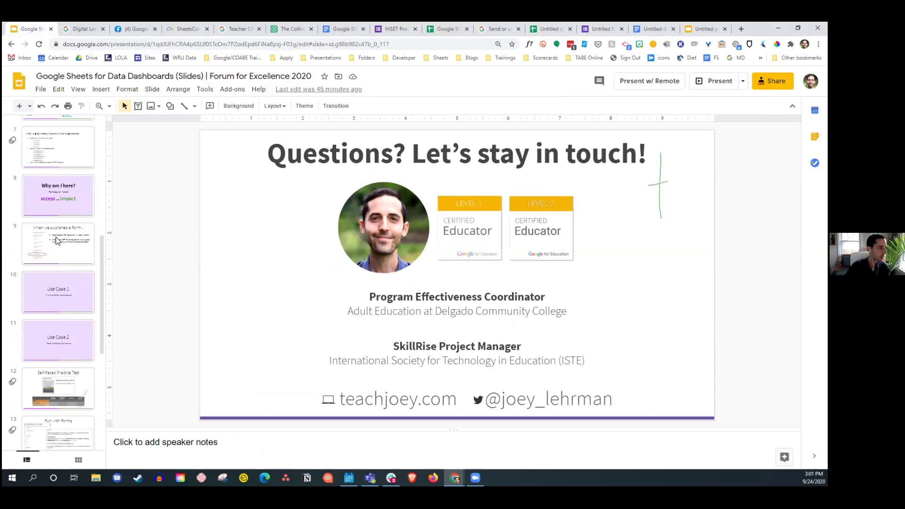
scroll(86, 298, up, 1)
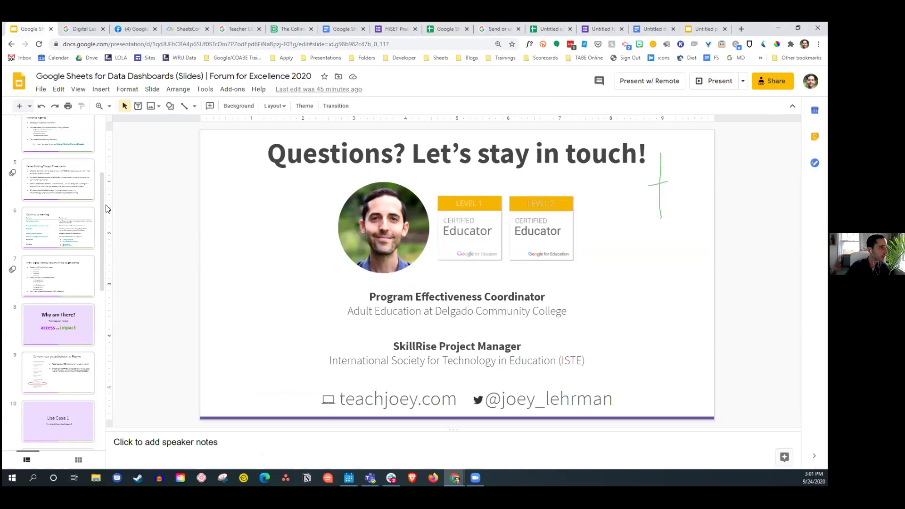
scroll(48, 281, down, 3)
click(64, 364)
click(65, 383)
scroll(64, 378, down, 6)
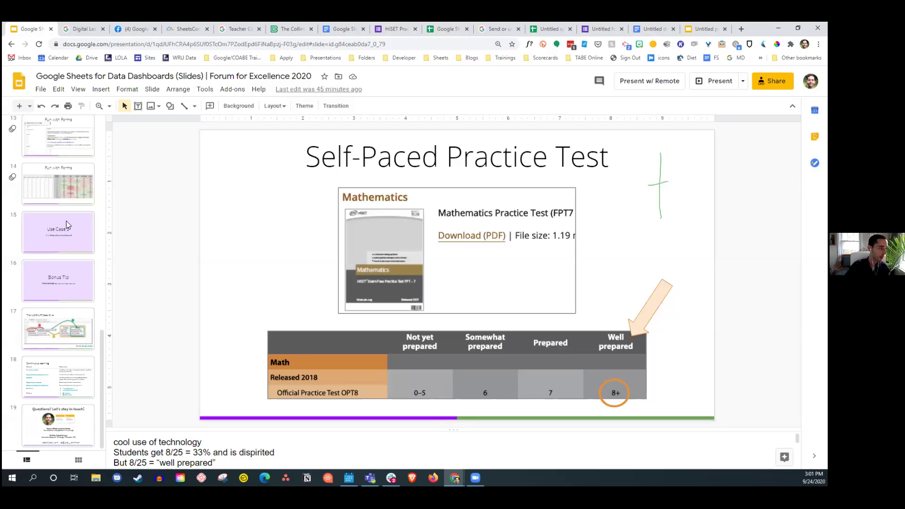
- Check the Fun with Forms slides for the practice test link and go back to the Self-Paced Practice Test slide
scroll(61, 240, up, 3)
click(55, 262)
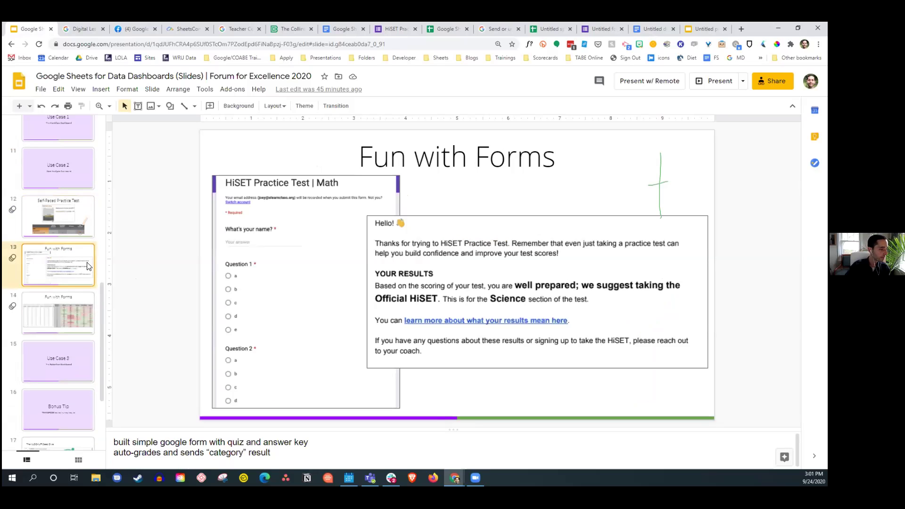
scroll(85, 259, down, 3)
click(54, 220)
scroll(81, 165, up, 1)
click(81, 148)
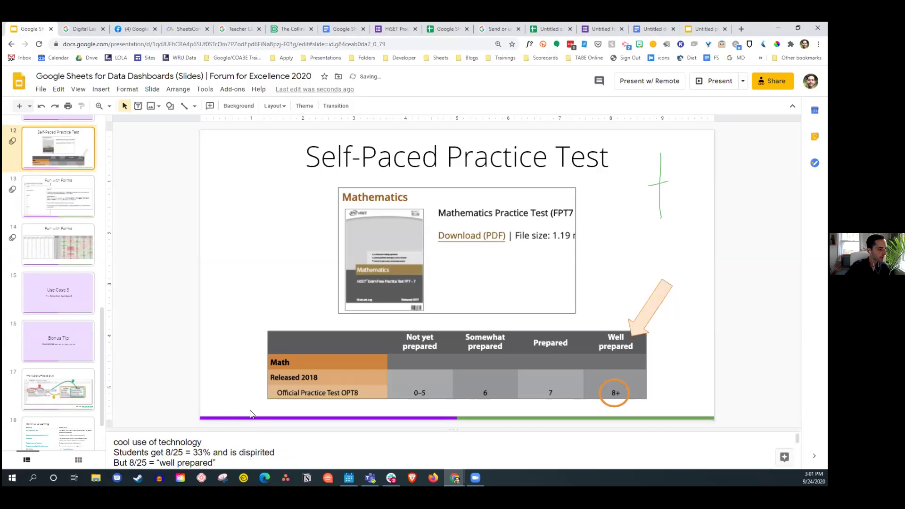
- Enlarge the speaker notes, copy the HiSET math practice test link from them, and open it in a new browser tab
drag(250, 429, 255, 333)
mouse_move(198, 430)
mouse_down()
mouse_move(116, 419)
mouse_move(202, 420)
mouse_up()
key(ctrl+c)
key(ctrl+t)
key(ctrl+v)
key(Return)
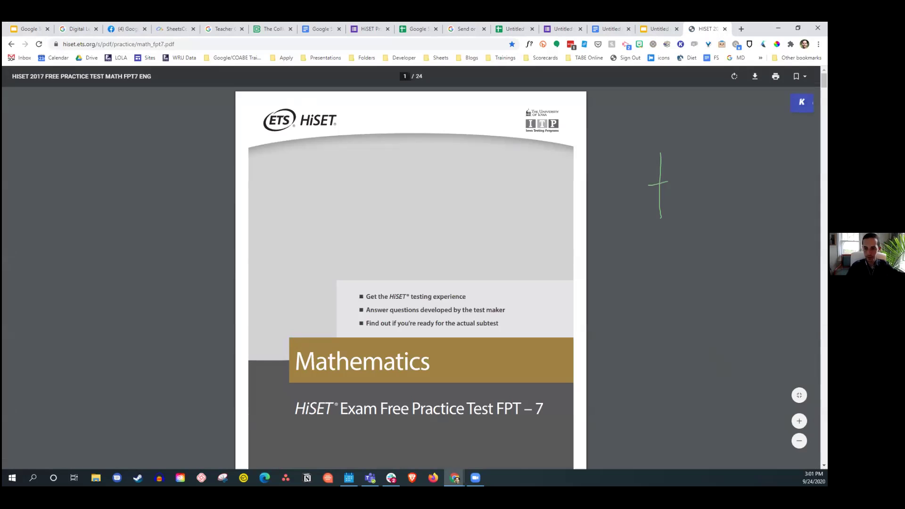
- Enlarge the HiSET Mathematics practice test PDF and look through it to the test instructions on page 4
key(ctrl+plus)
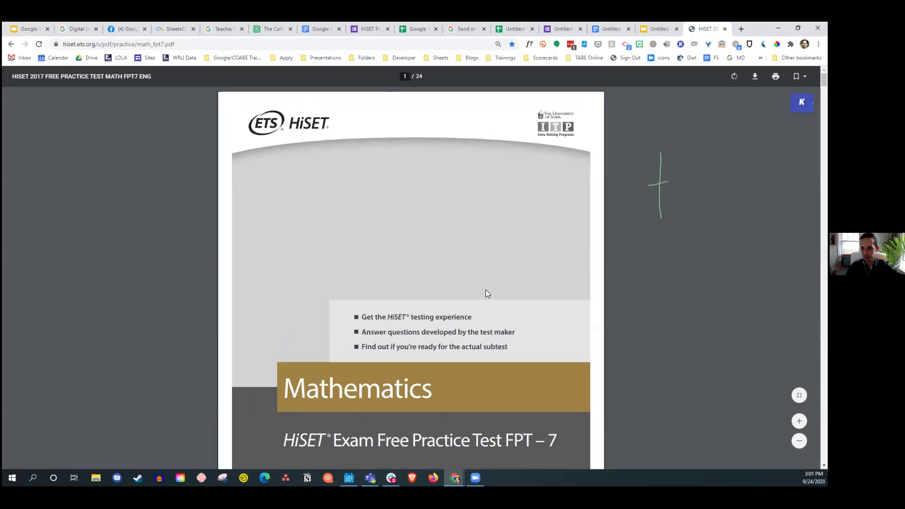
scroll(513, 308, down, 15)
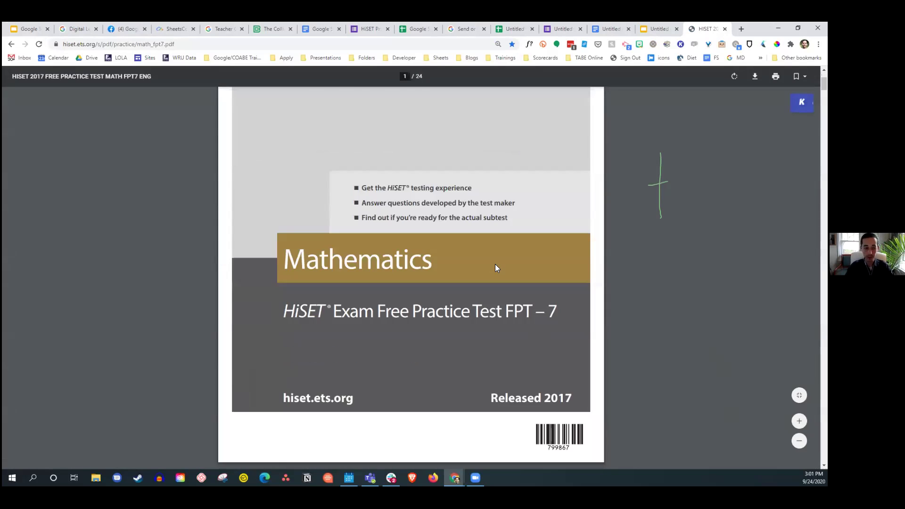
scroll(493, 278, down, 20)
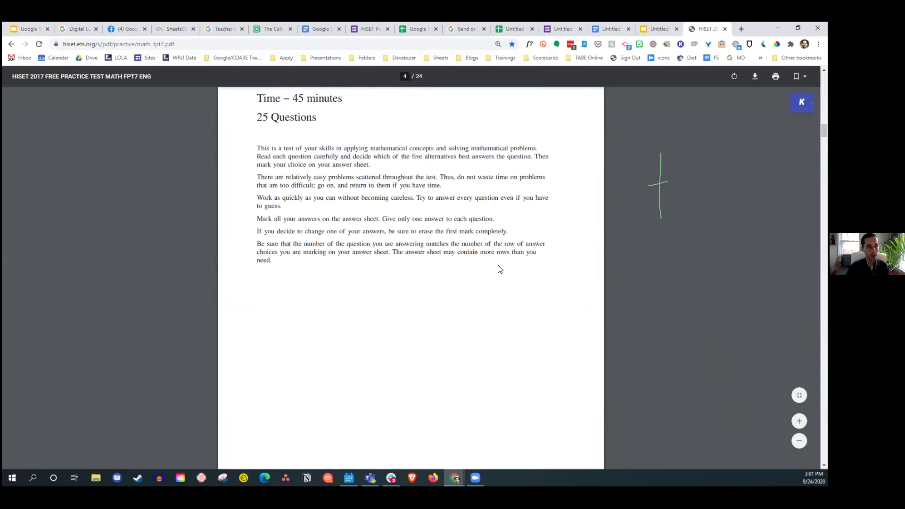
- Go to question 1 of the practice test PDF, then place it in its own window beside the presentation window
scroll(499, 283, down, 5)
scroll(499, 283, up, 5)
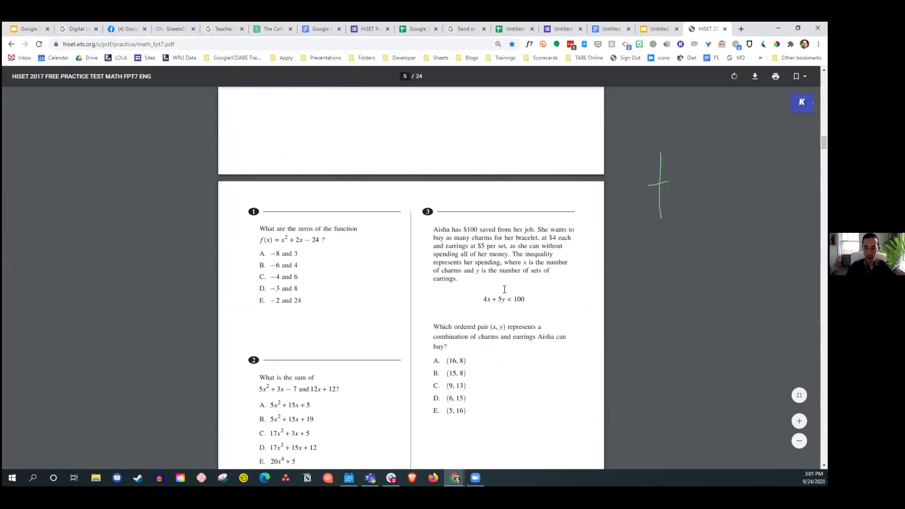
scroll(502, 288, down, 1)
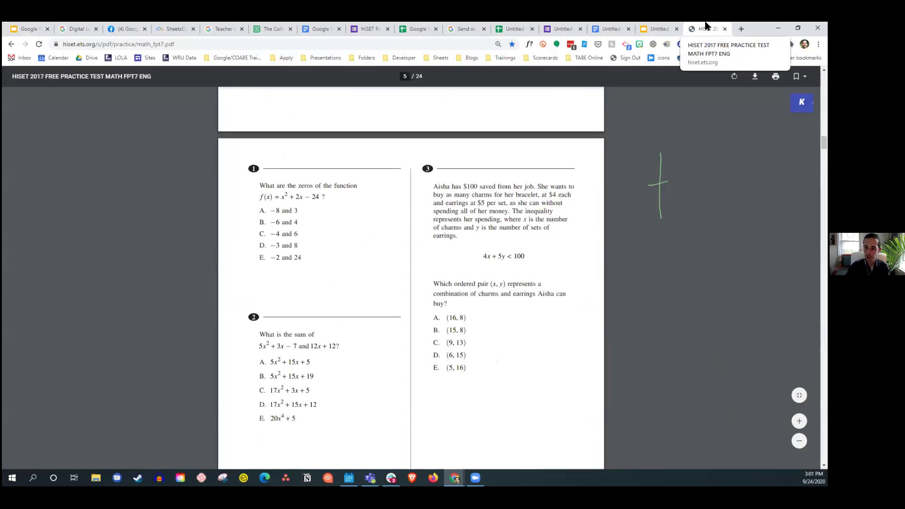
drag(706, 24, 708, 110)
key(super+Left)
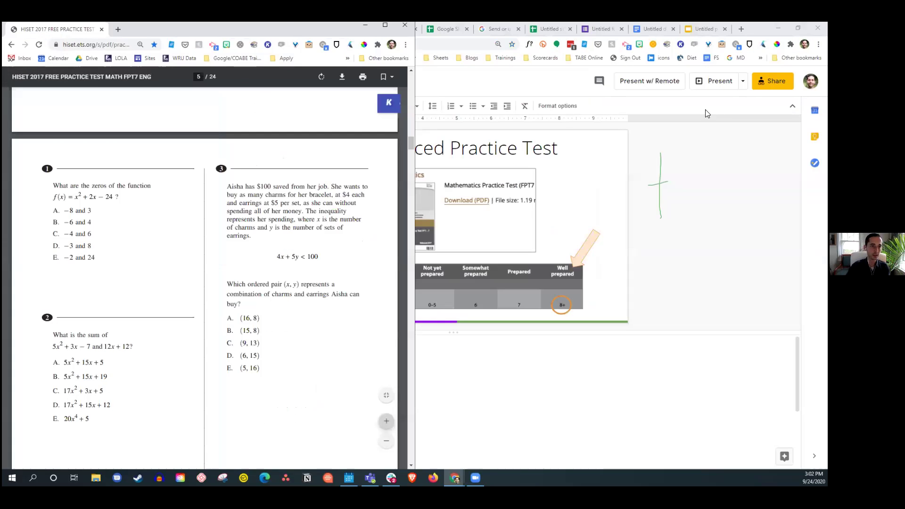
click(708, 109)
key(super+Right)
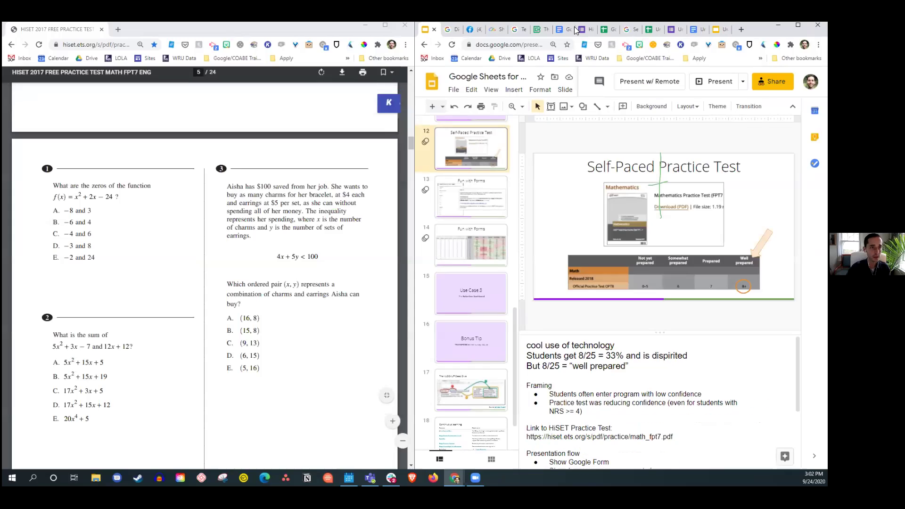
- Show the HiSET practice test form next to the PDF and look through its opening questions
click(584, 30)
scroll(230, 235, up, 3)
scroll(230, 234, down, 5)
scroll(145, 208, up, 2)
scroll(554, 188, up, 5)
scroll(554, 188, up, 20)
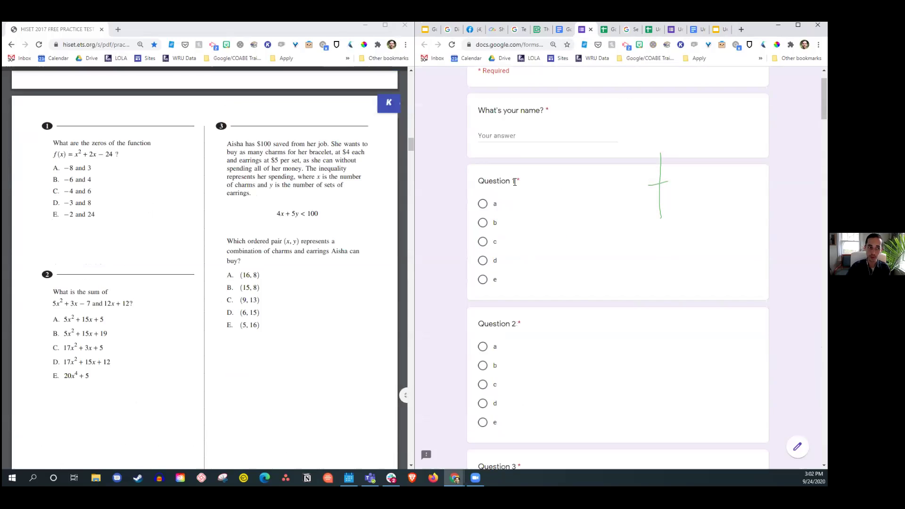
scroll(496, 358, down, 4)
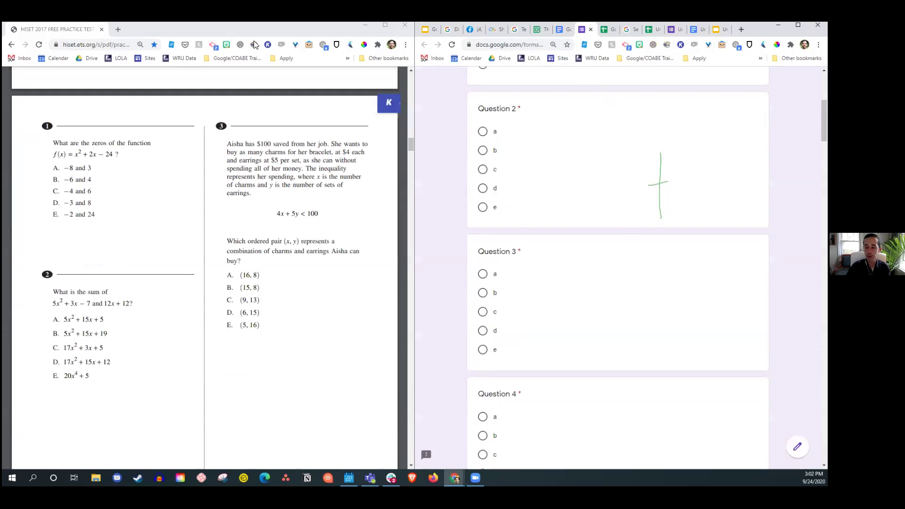
- Point out question 1 in the test PDF and compare it with Question 1 in the form
drag(67, 143, 69, 155)
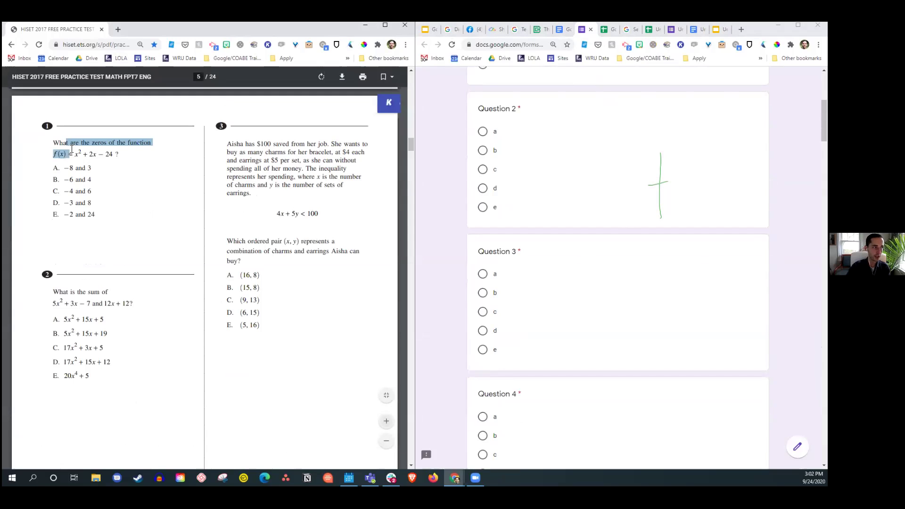
click(144, 206)
scroll(584, 166, up, 3)
scroll(584, 165, up, 2)
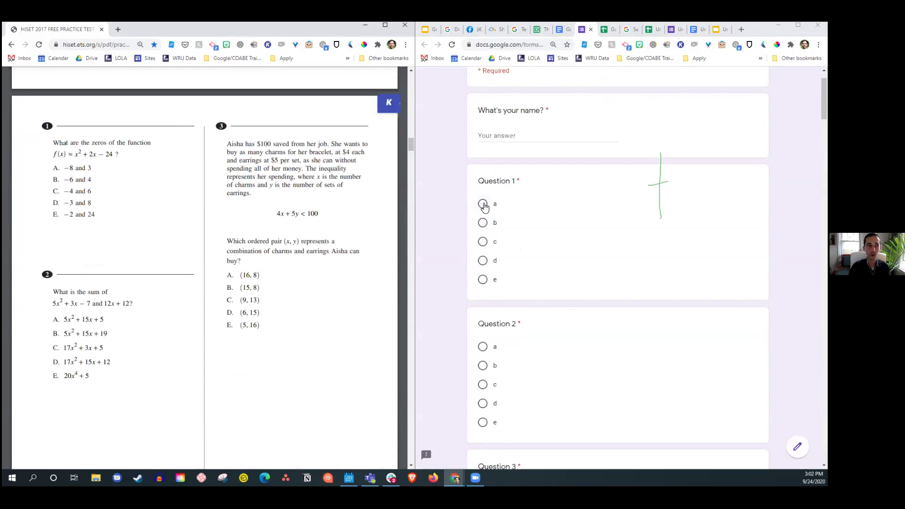
- Create a blank Google Doc and view the MathType add-on's listing in the G Suite Marketplace
key(ctrl+t)
text(docs.new)
key(Return)
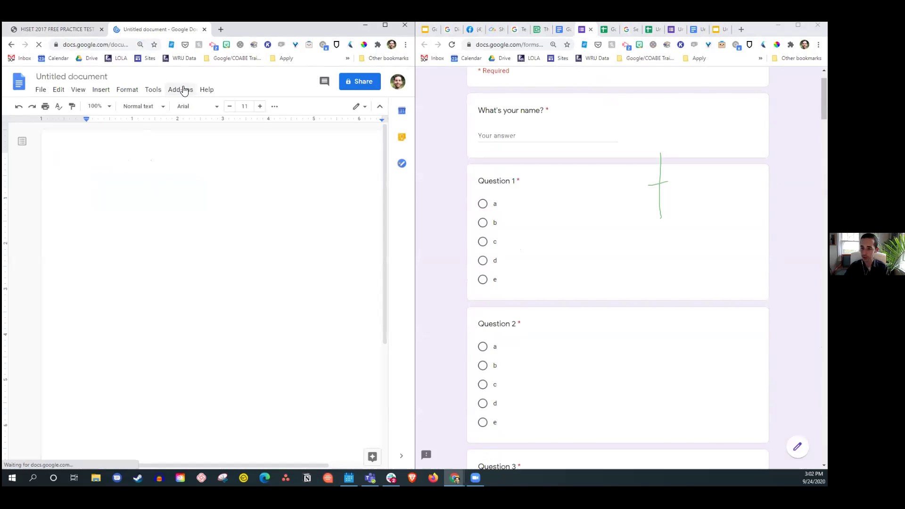
click(184, 90)
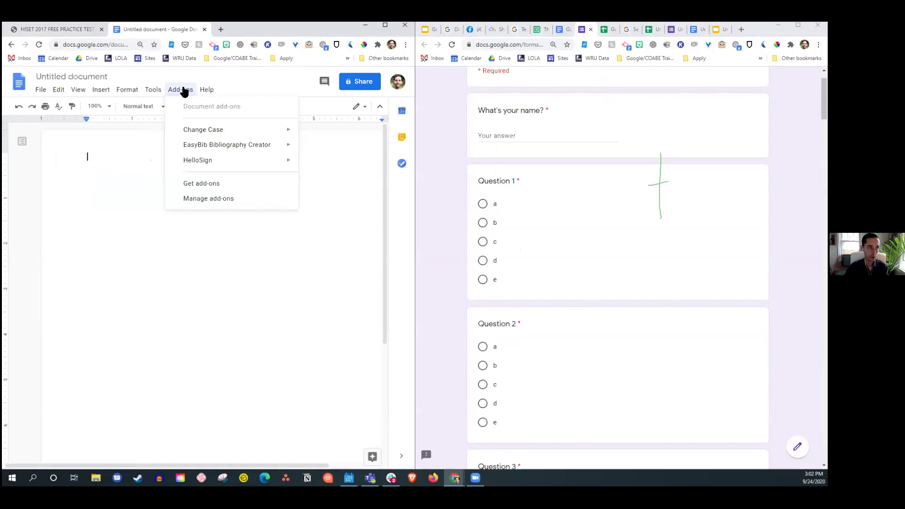
click(187, 184)
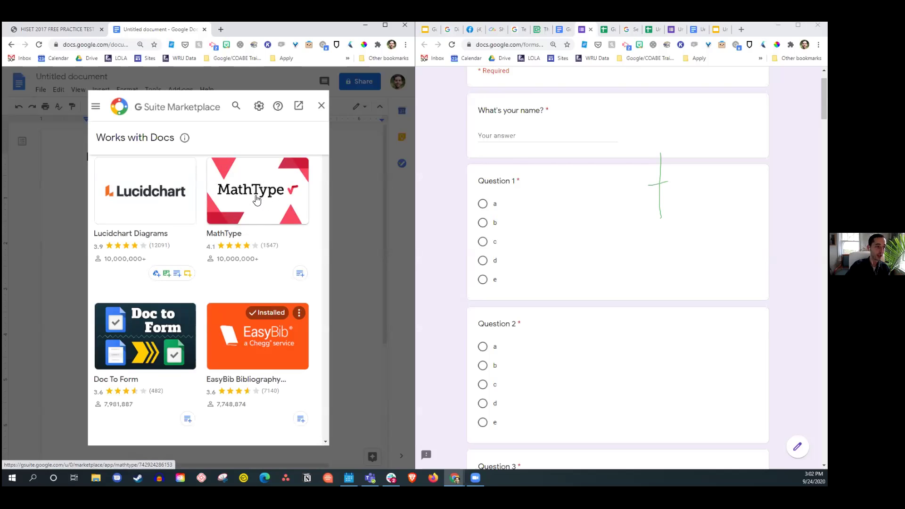
click(257, 201)
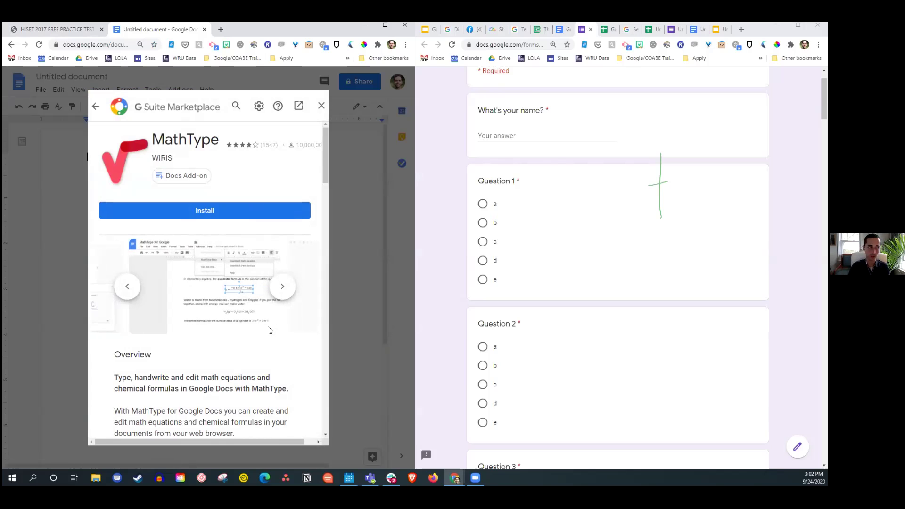
- Look through the practice test form from the first questions down to Question 11
click(550, 200)
scroll(551, 200, up, 2)
scroll(602, 190, down, 15)
scroll(549, 195, down, 10)
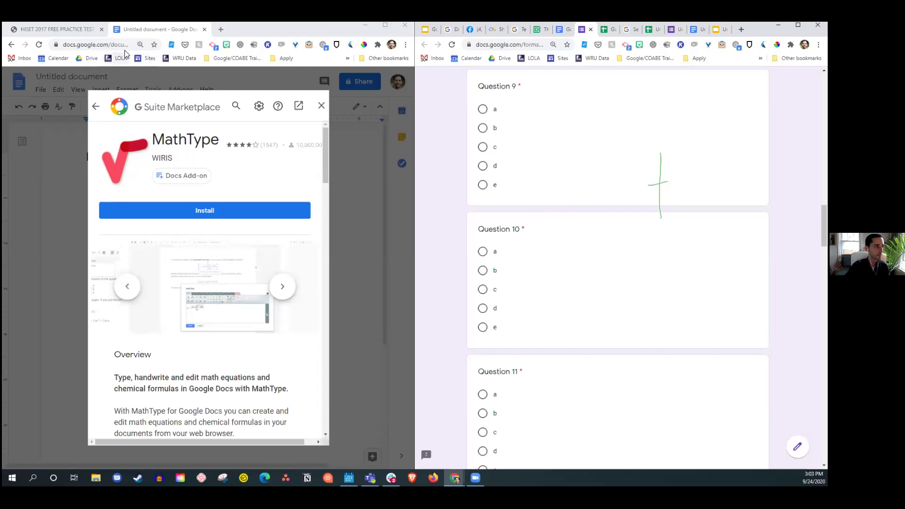
- Close the test PDF and the untitled document, and maximize the window with the practice test form
click(102, 29)
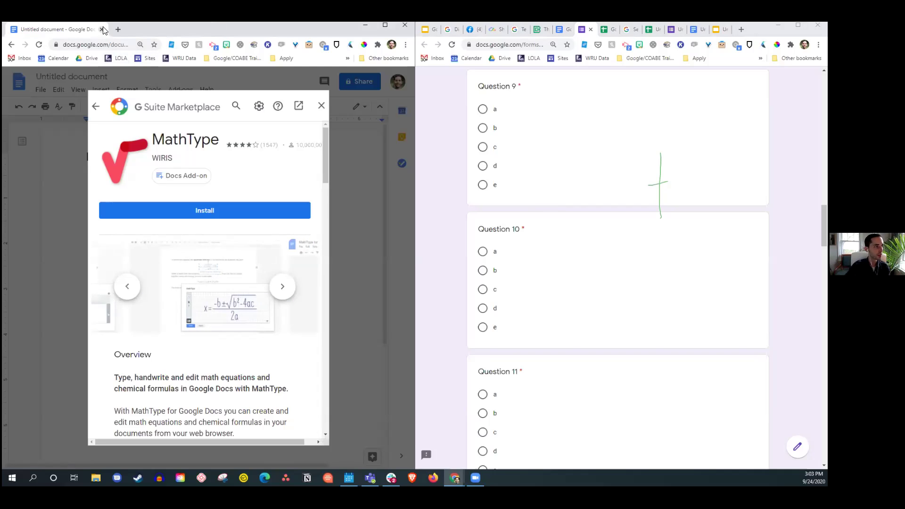
click(102, 30)
key(super+Up)
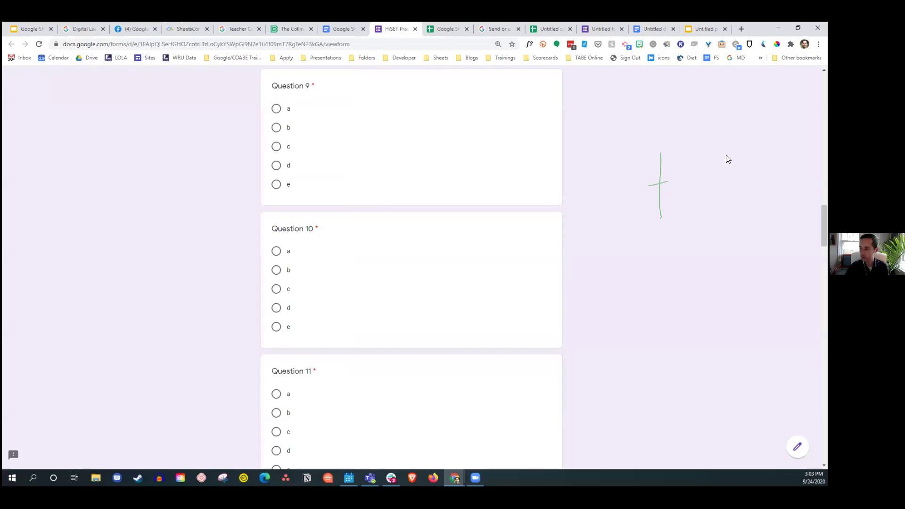
- Open the MathForms sheet of the Source Data spreadsheet and launch the Autocrat add-on
click(442, 26)
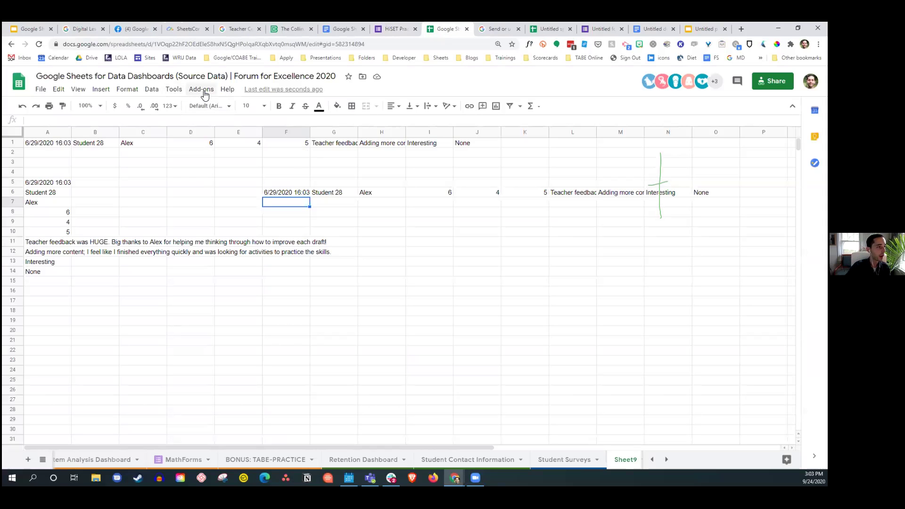
click(203, 89)
click(204, 93)
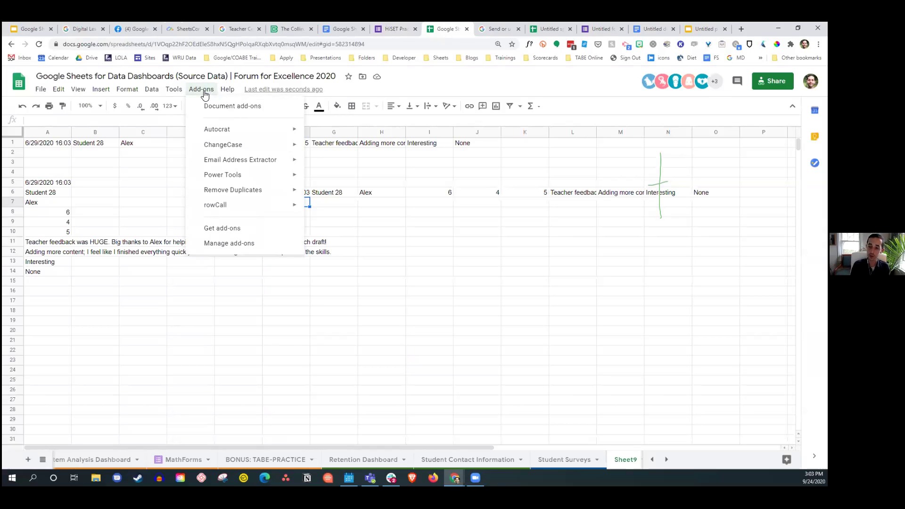
mouse_move(227, 137)
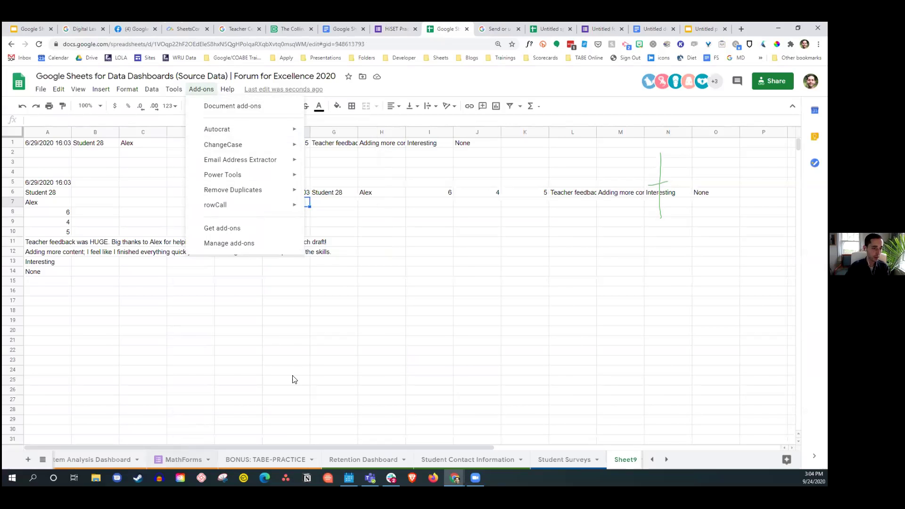
click(216, 90)
mouse_move(317, 131)
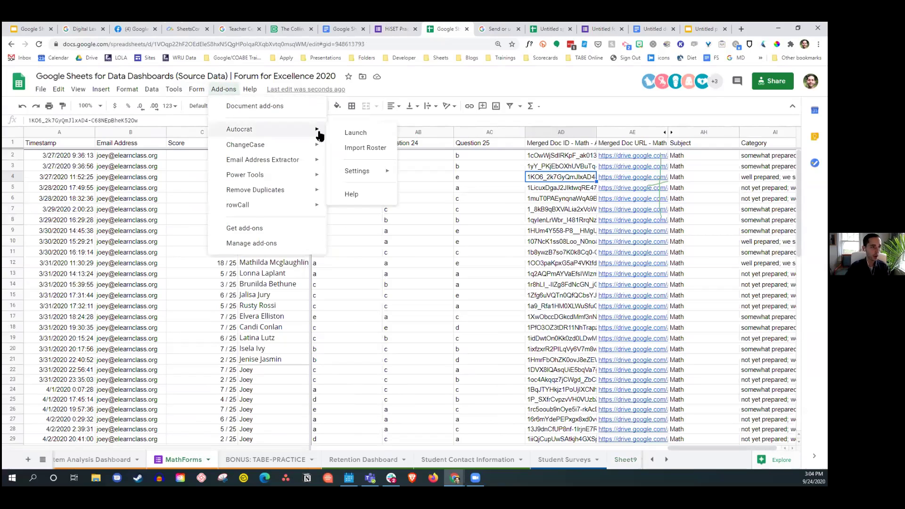
click(364, 132)
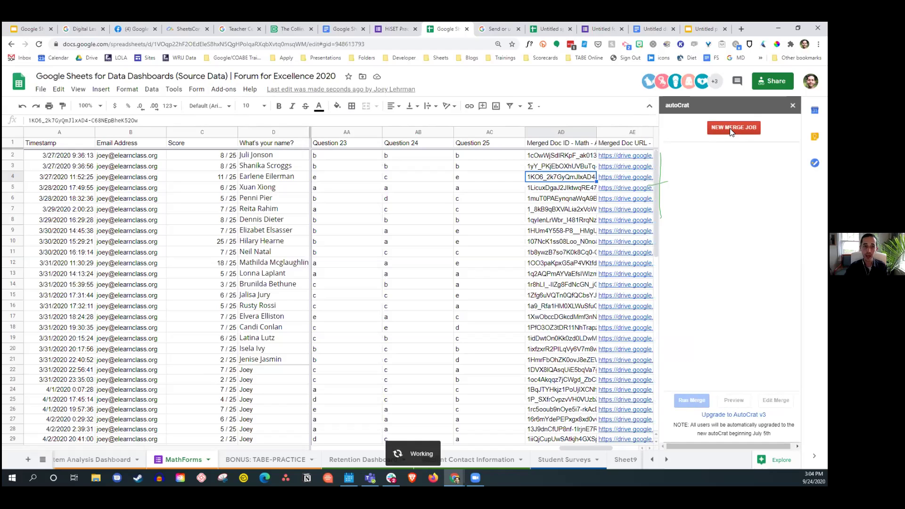
- Start a new autoCrat merge job and search Drive for a "hiset results" template, then cancel the file picker
click(731, 130)
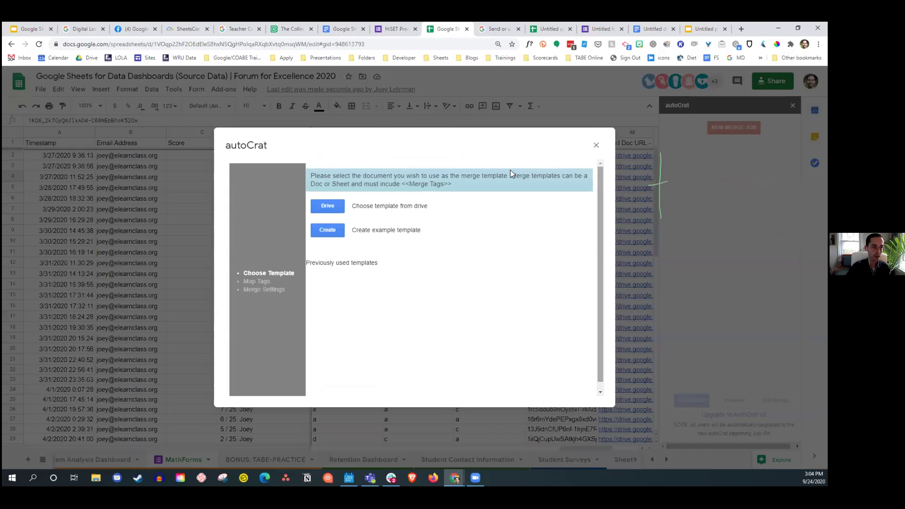
click(328, 207)
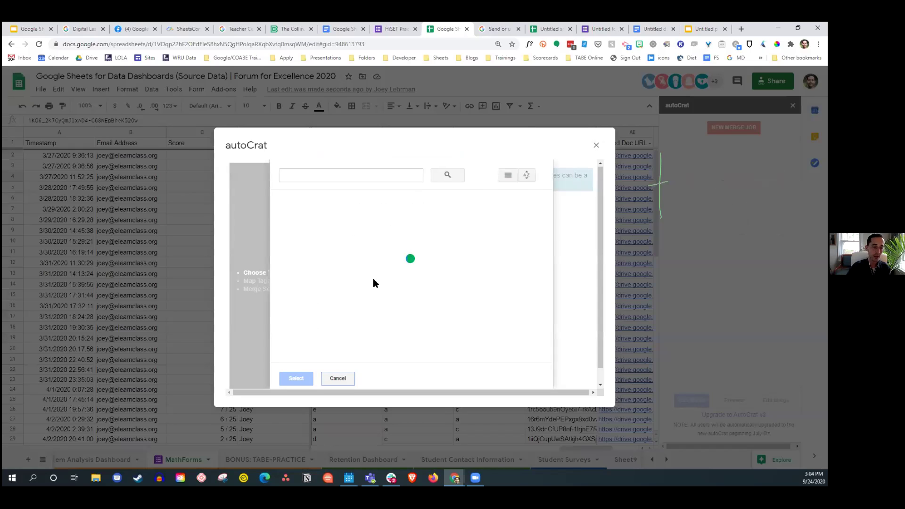
click(377, 176)
text(hiset results)
key(Return)
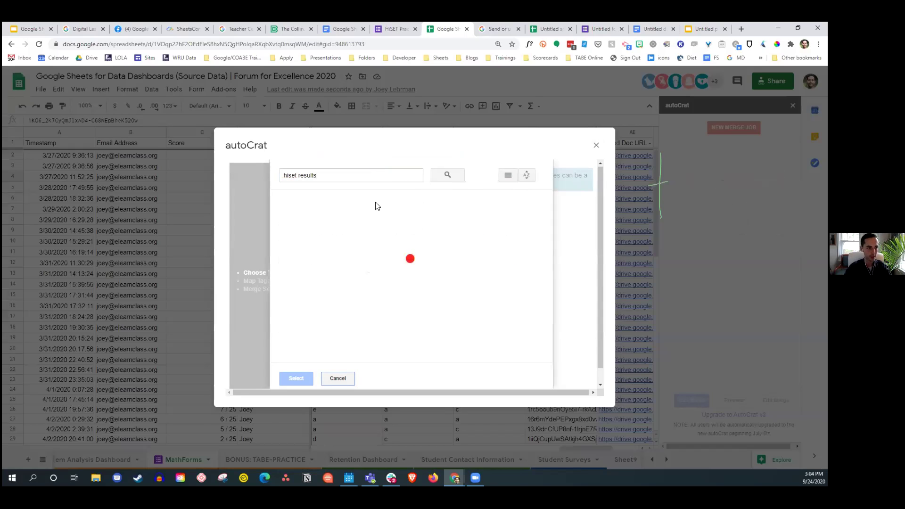
scroll(420, 268, down, 3)
scroll(424, 260, up, 2)
scroll(413, 259, down, 3)
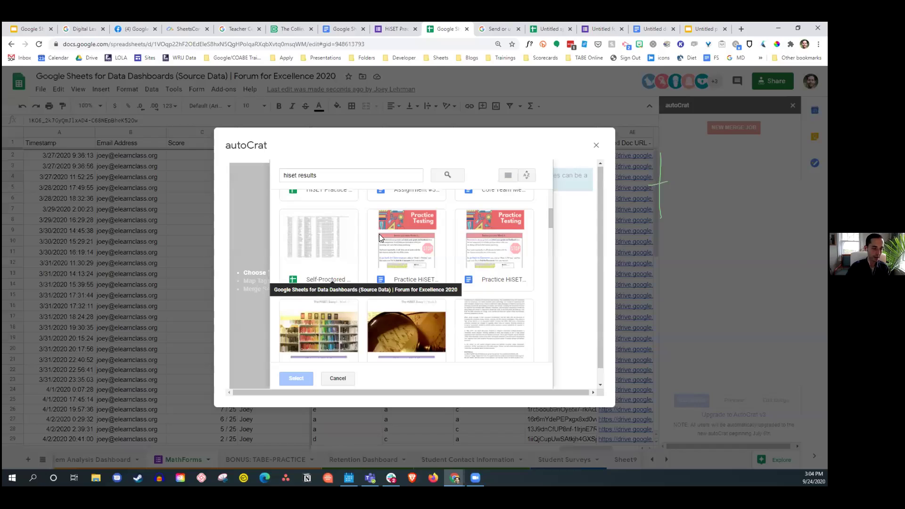
click(337, 379)
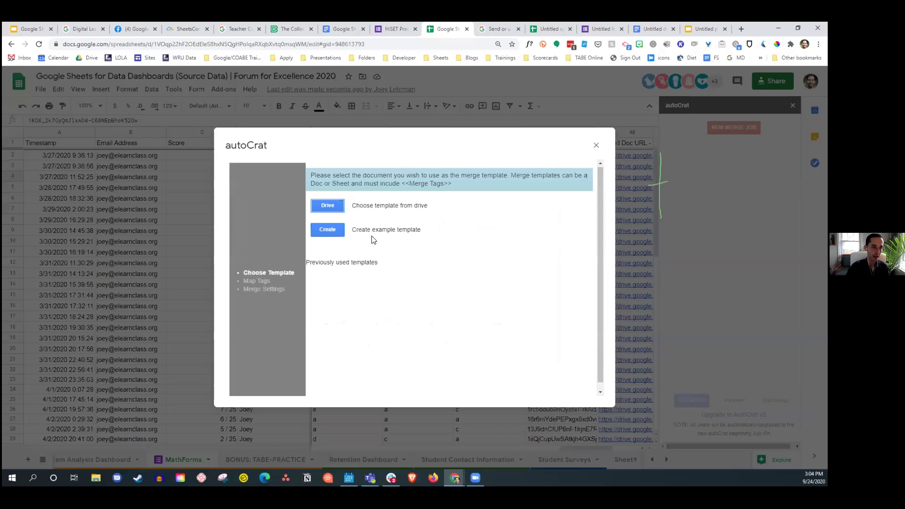
- Try generating an example merge template and dismiss the merge job dialog
click(326, 228)
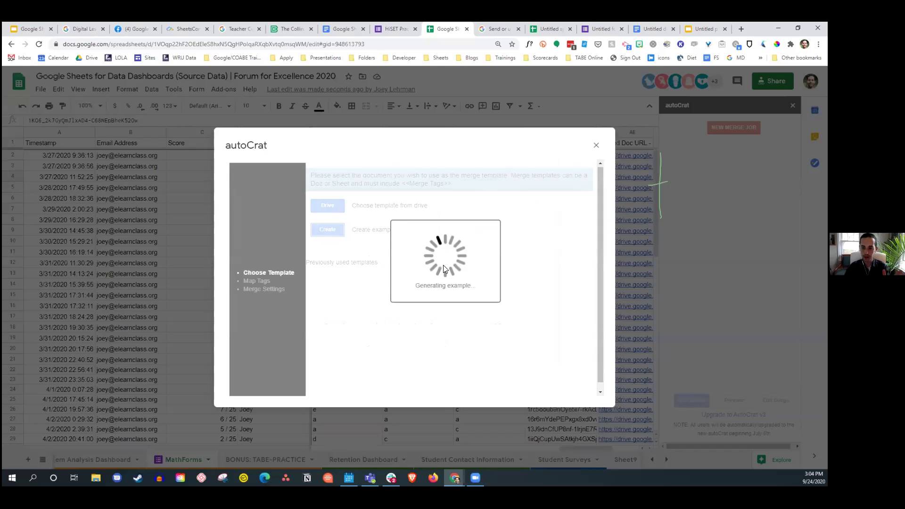
click(591, 148)
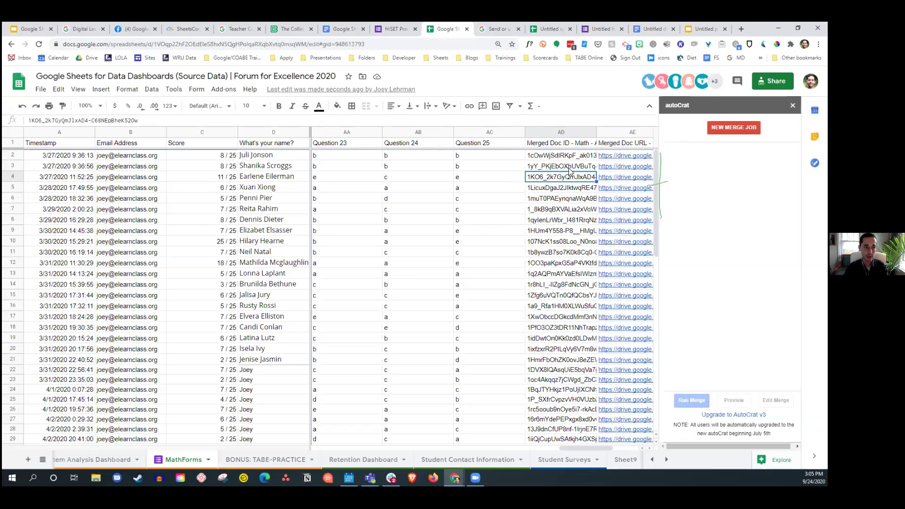
- Point out the question, name and Score columns in the MathForms sheet
click(371, 148)
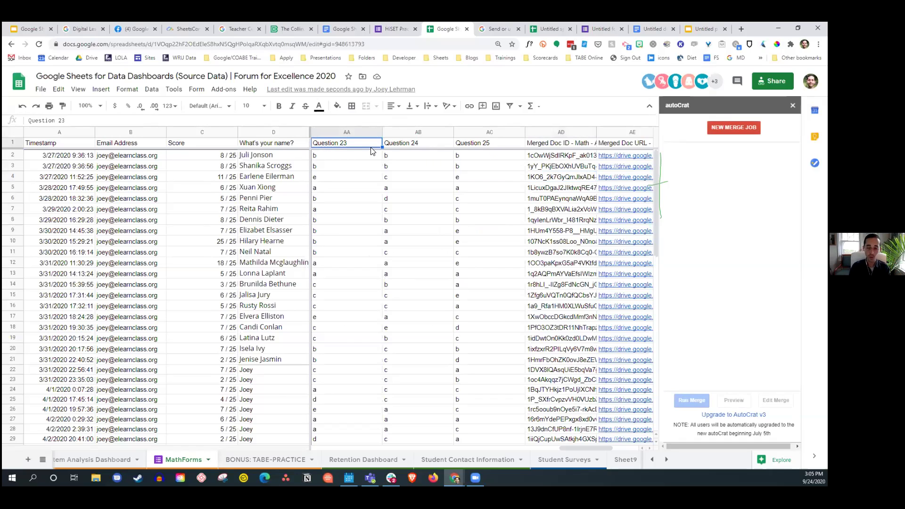
scroll(372, 151, left, 4)
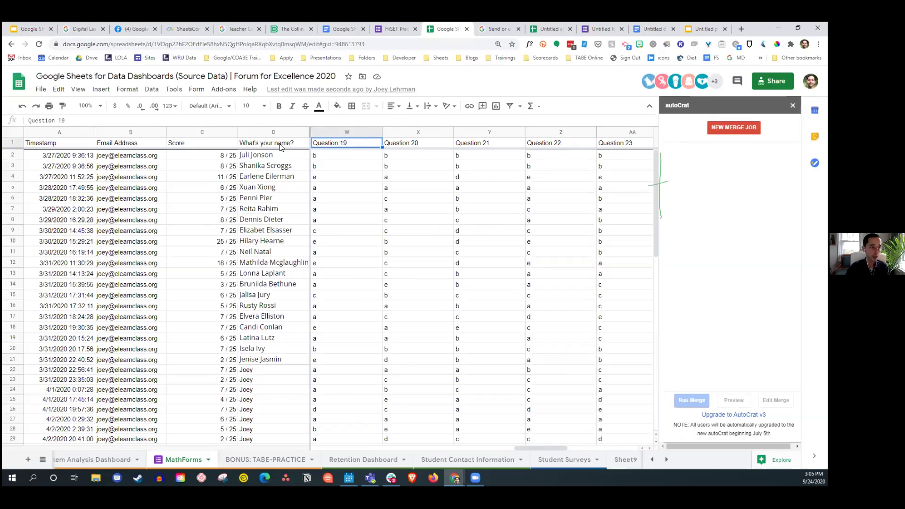
click(247, 137)
click(248, 146)
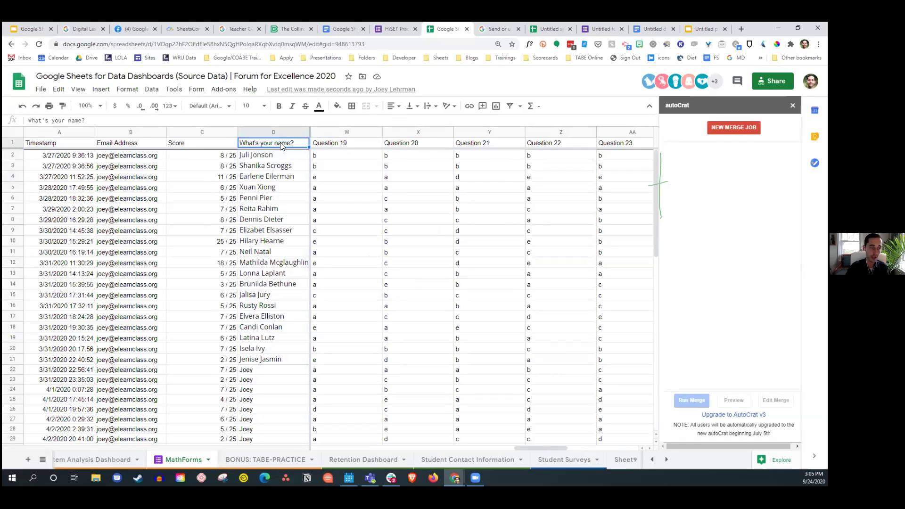
key(ctrl+v)
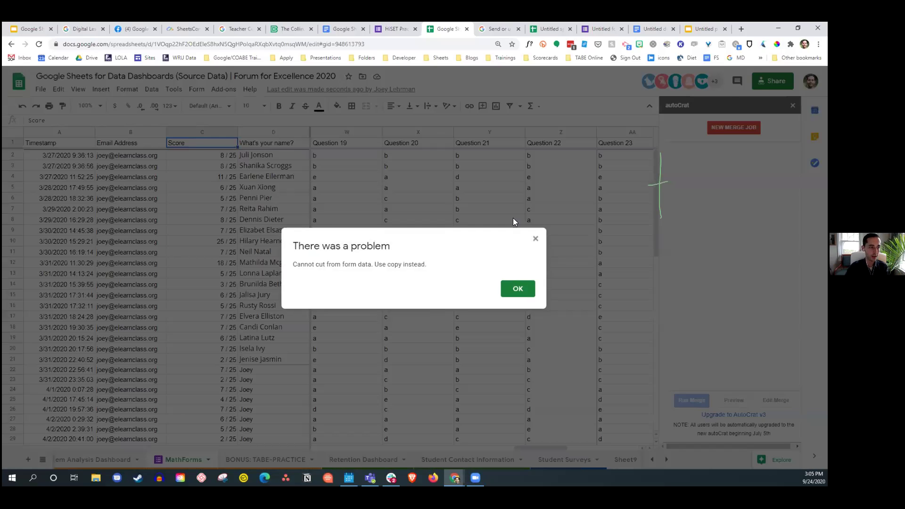
click(561, 231)
- Go across the merged document columns to the Category column and examine the formula in AI2
click(434, 144)
key(Right)
key(Right)
key(Right)
key(Right)
key(Right)
key(Right)
key(Right)
key(Right)
key(Right)
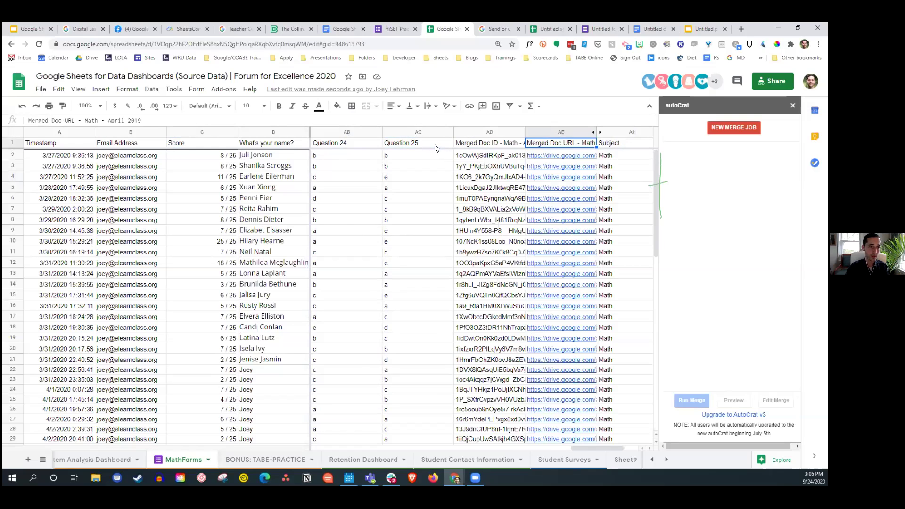
key(Down)
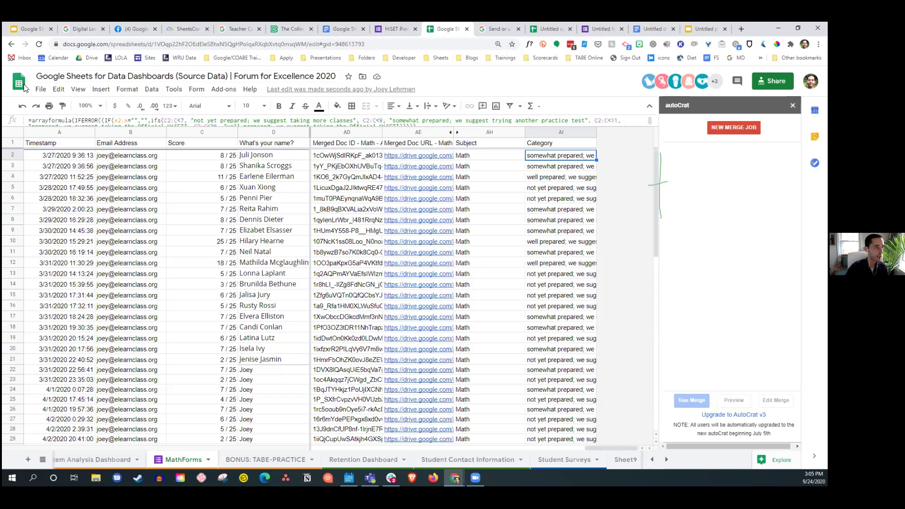
- Switch to the HiSET Practice Test math form, reload it discarding the unsaved answers, and open its questions in the form editor
click(390, 29)
scroll(473, 234, up, 20)
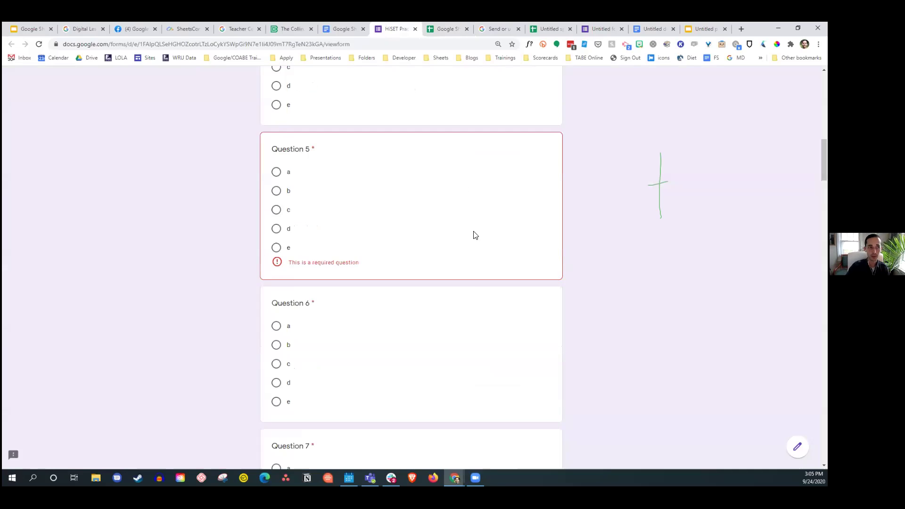
key(F5)
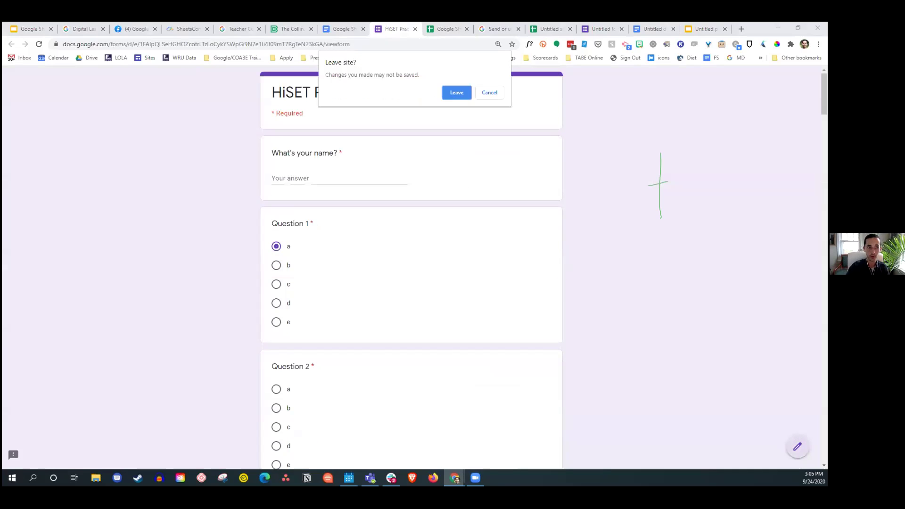
click(454, 91)
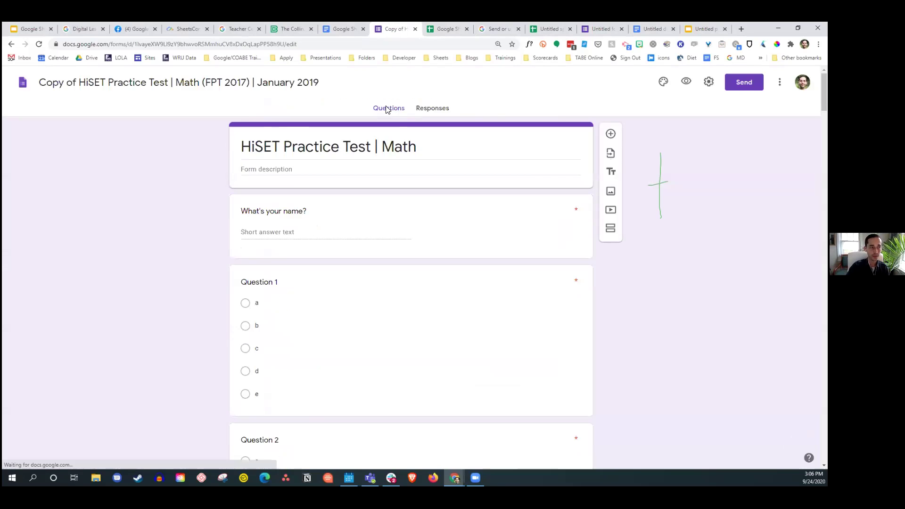
click(387, 109)
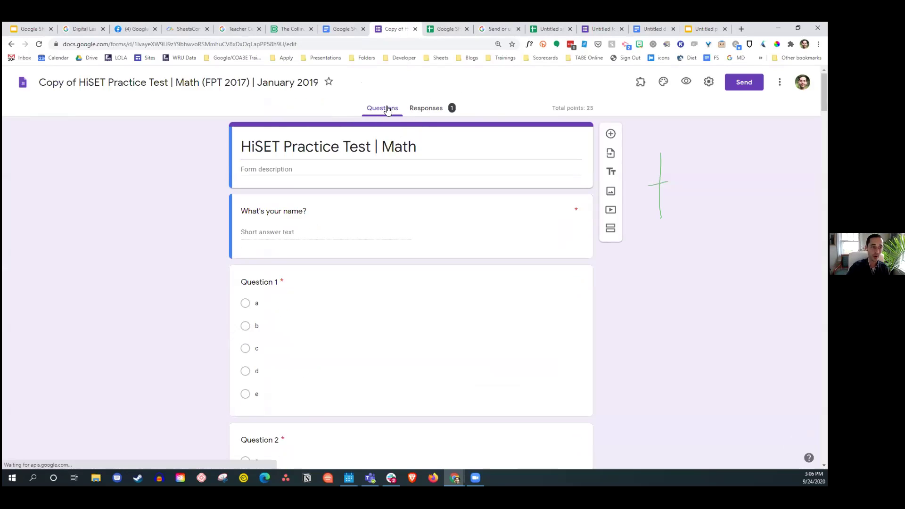
- Open the answer key of Question 2 to show its correct answer and point value
scroll(399, 257, down, 2)
click(399, 258)
scroll(377, 302, down, 3)
click(380, 307)
scroll(330, 311, down, 3)
click(273, 298)
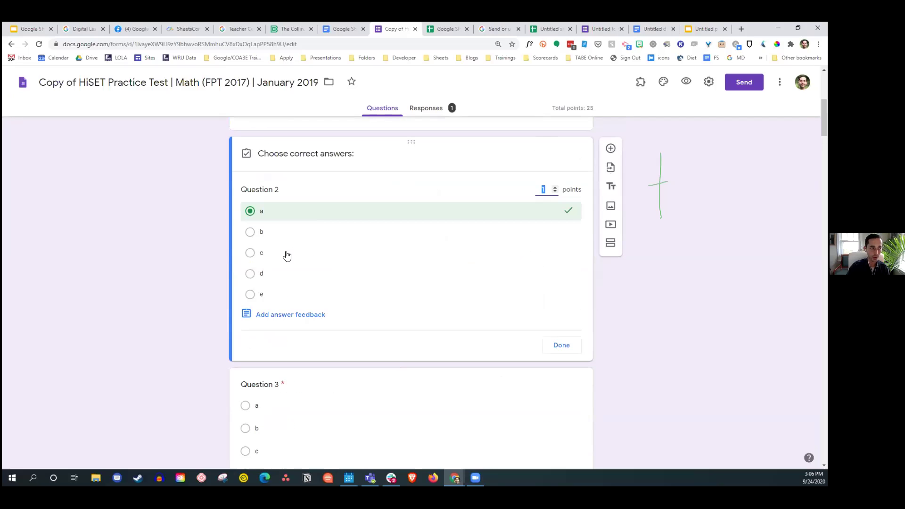
- Go back to Question 1 and open its answer key to show the correct answer and points
scroll(306, 236, up, 2)
scroll(292, 306, up, 1)
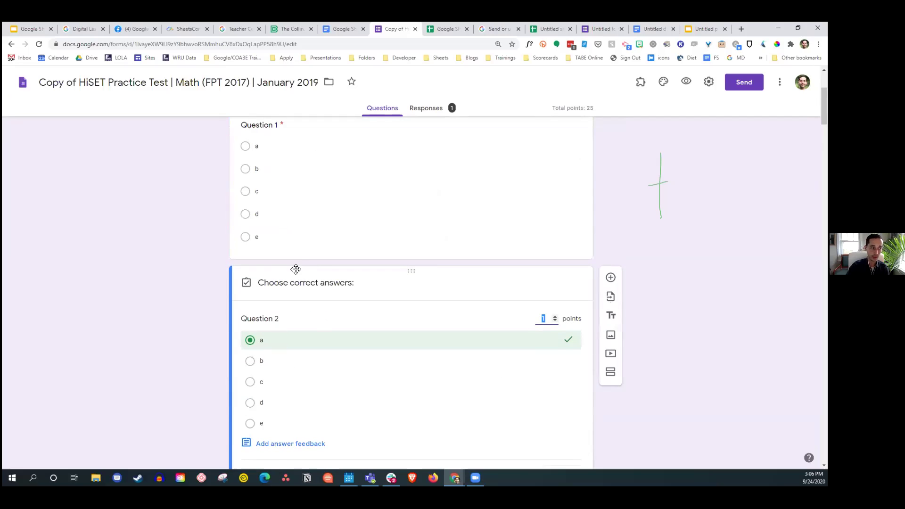
scroll(309, 268, up, 2)
click(283, 277)
click(259, 368)
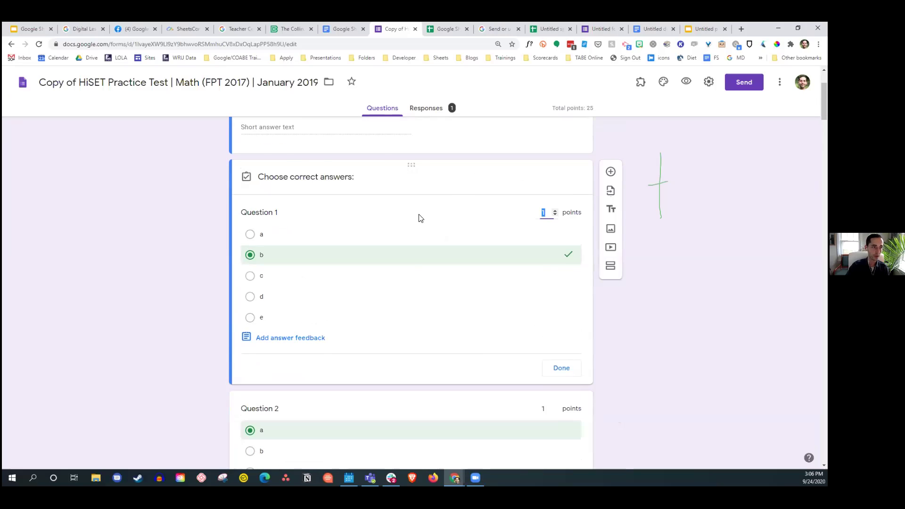
scroll(415, 231, up, 2)
- Display the form's response summary and point out the option to view responses in Sheets
click(451, 112)
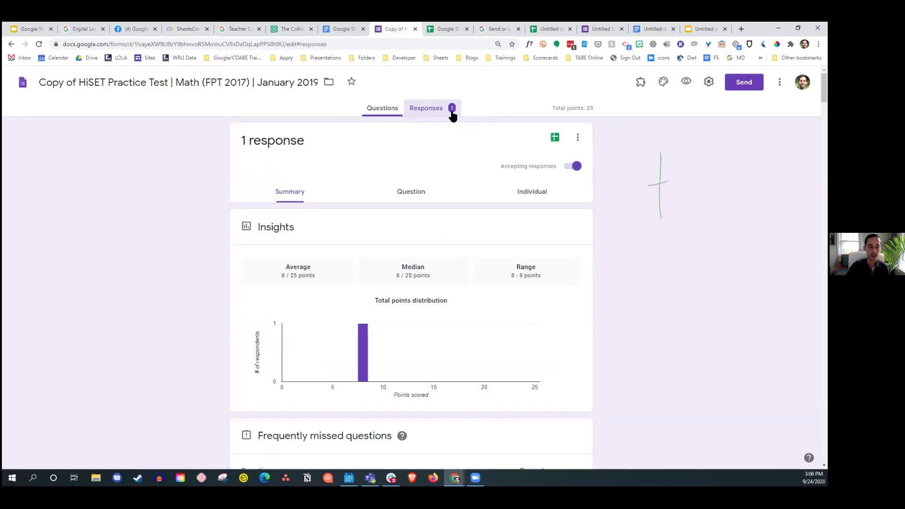
click(561, 150)
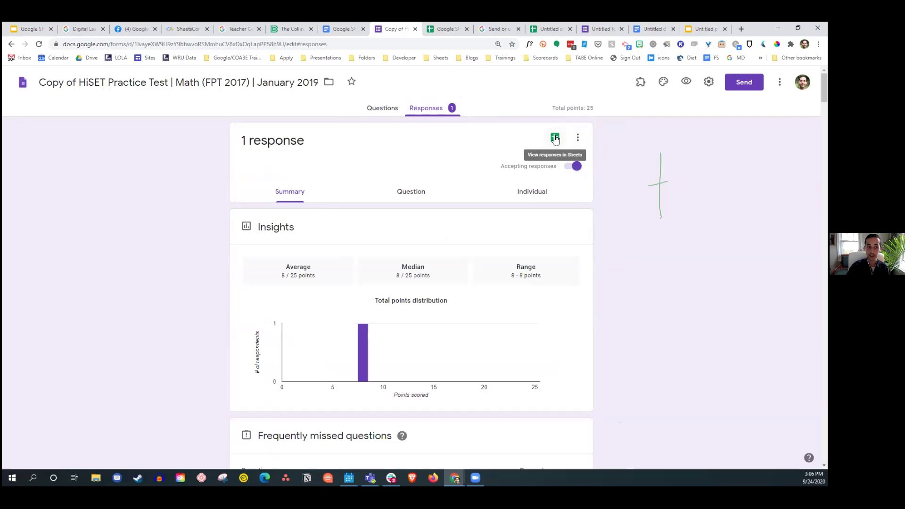
click(556, 139)
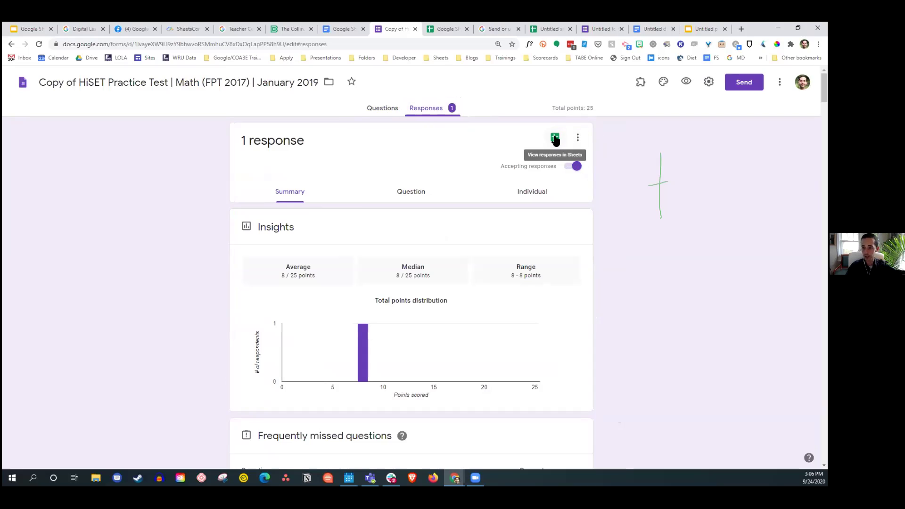
- Show how to select an existing spreadsheet as the form's response destination, then dismiss the file picker and the dialog without changing it
click(577, 137)
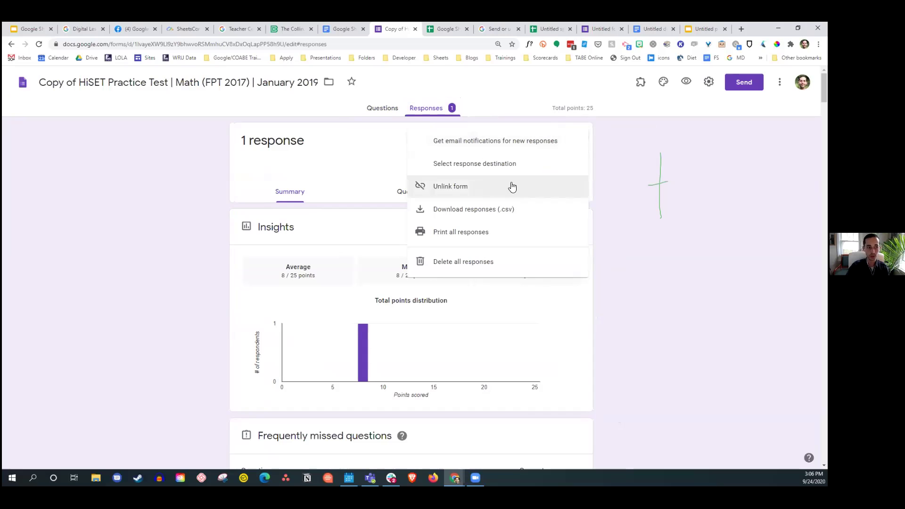
click(506, 165)
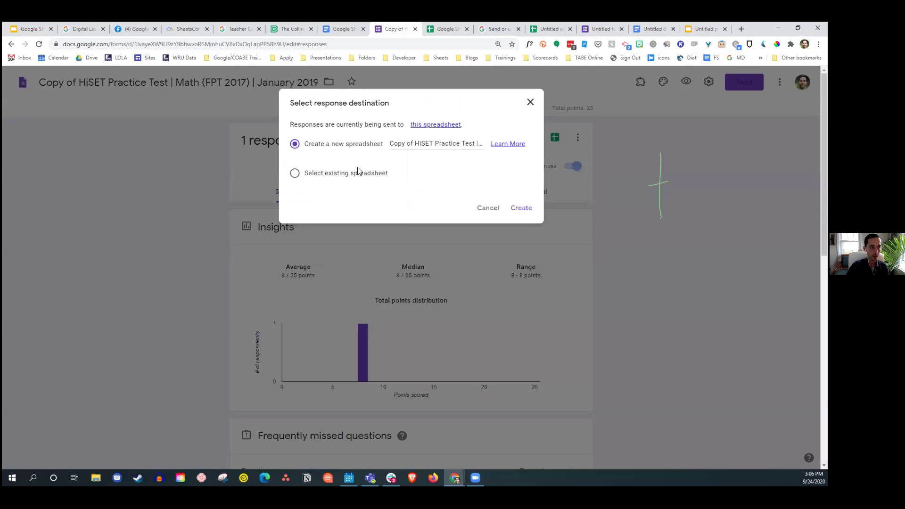
click(358, 172)
click(523, 208)
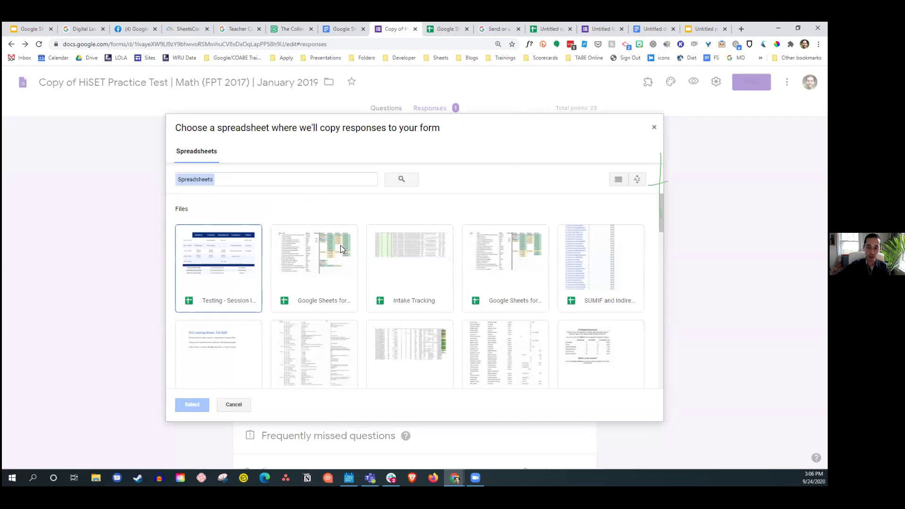
click(654, 127)
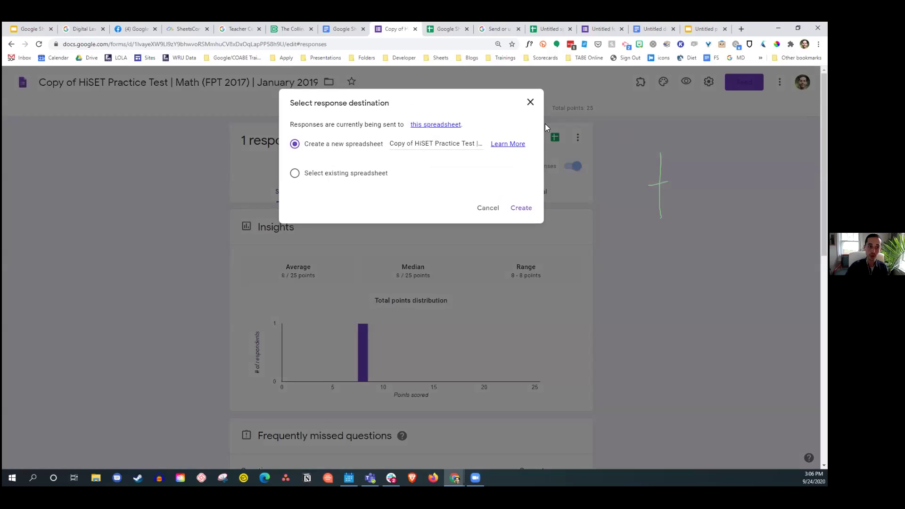
click(550, 144)
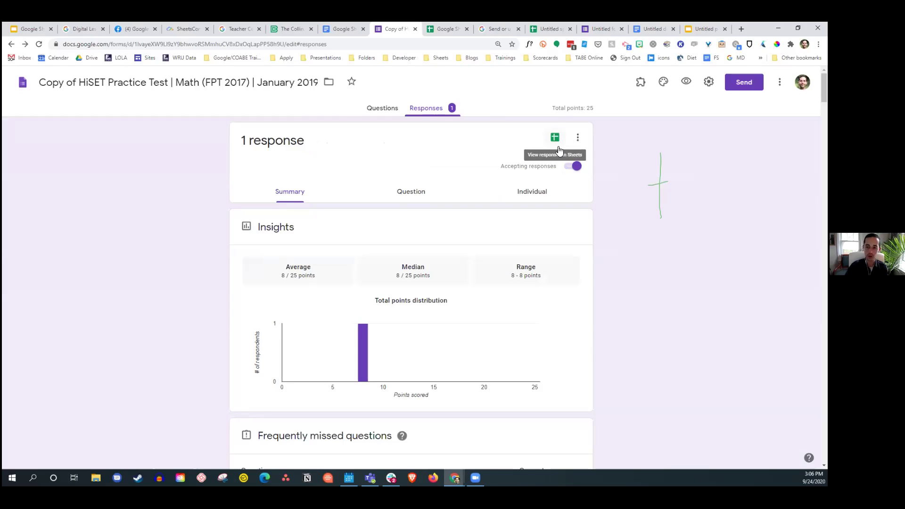
- Return to the form's responses and open them in the linked spreadsheet's MathForms sheet
click(387, 108)
click(423, 110)
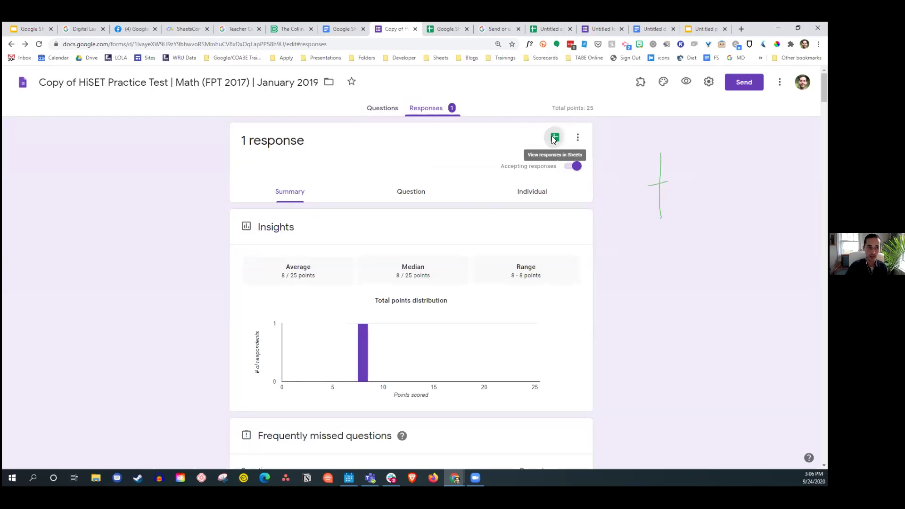
click(555, 138)
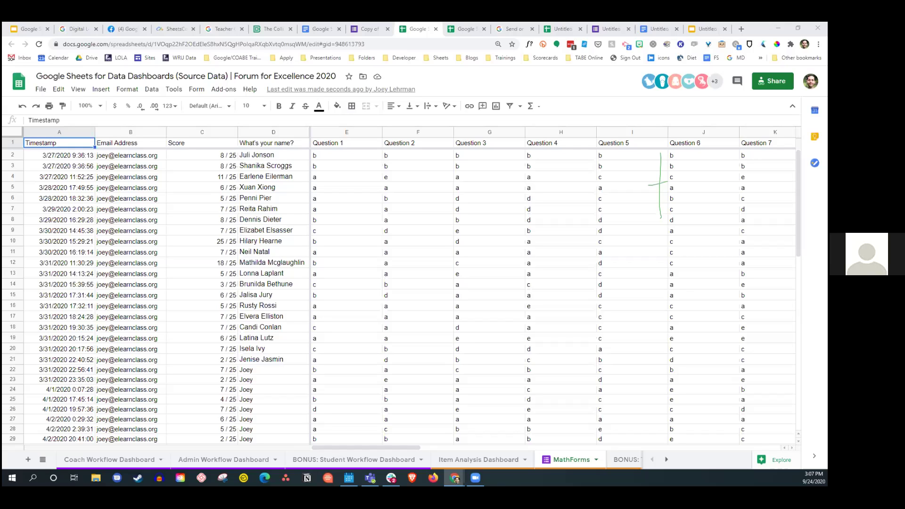
- Switch to the Google Slides presentation and show the closing "Questions? Let's stay in touch!" slide
click(27, 27)
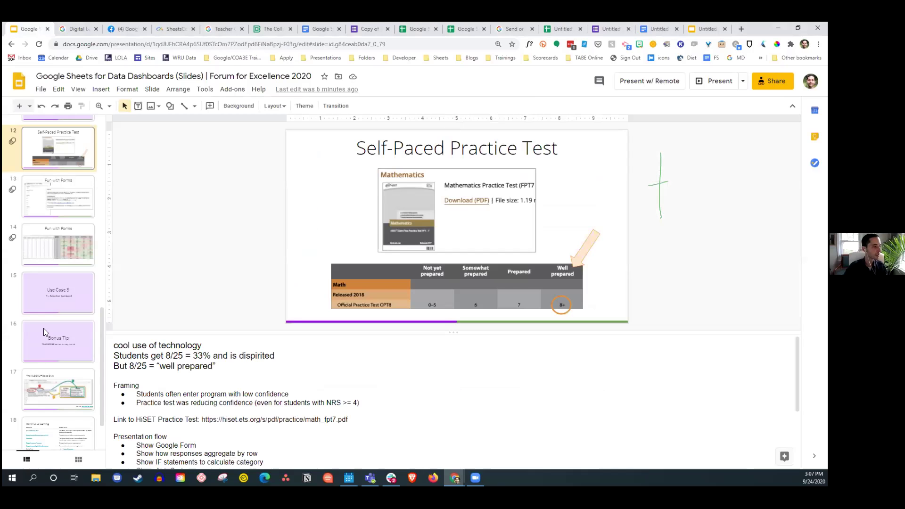
scroll(51, 325, down, 2)
click(79, 422)
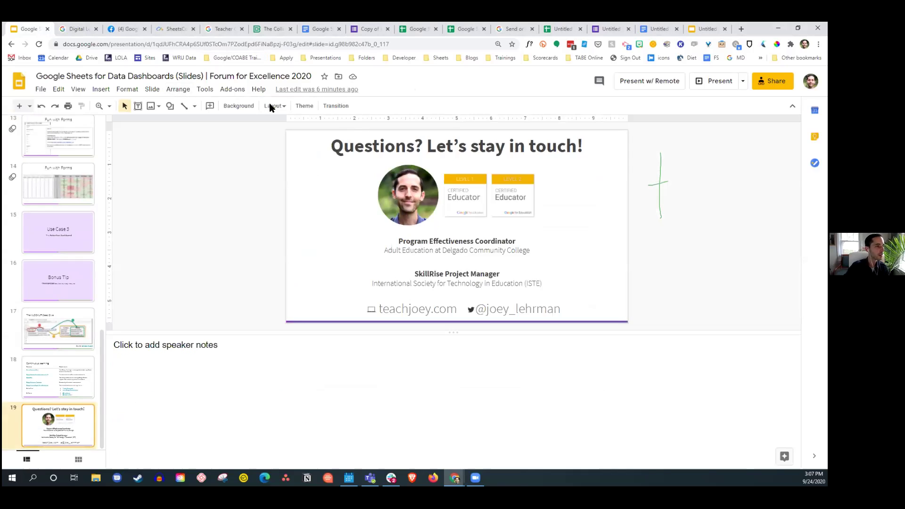